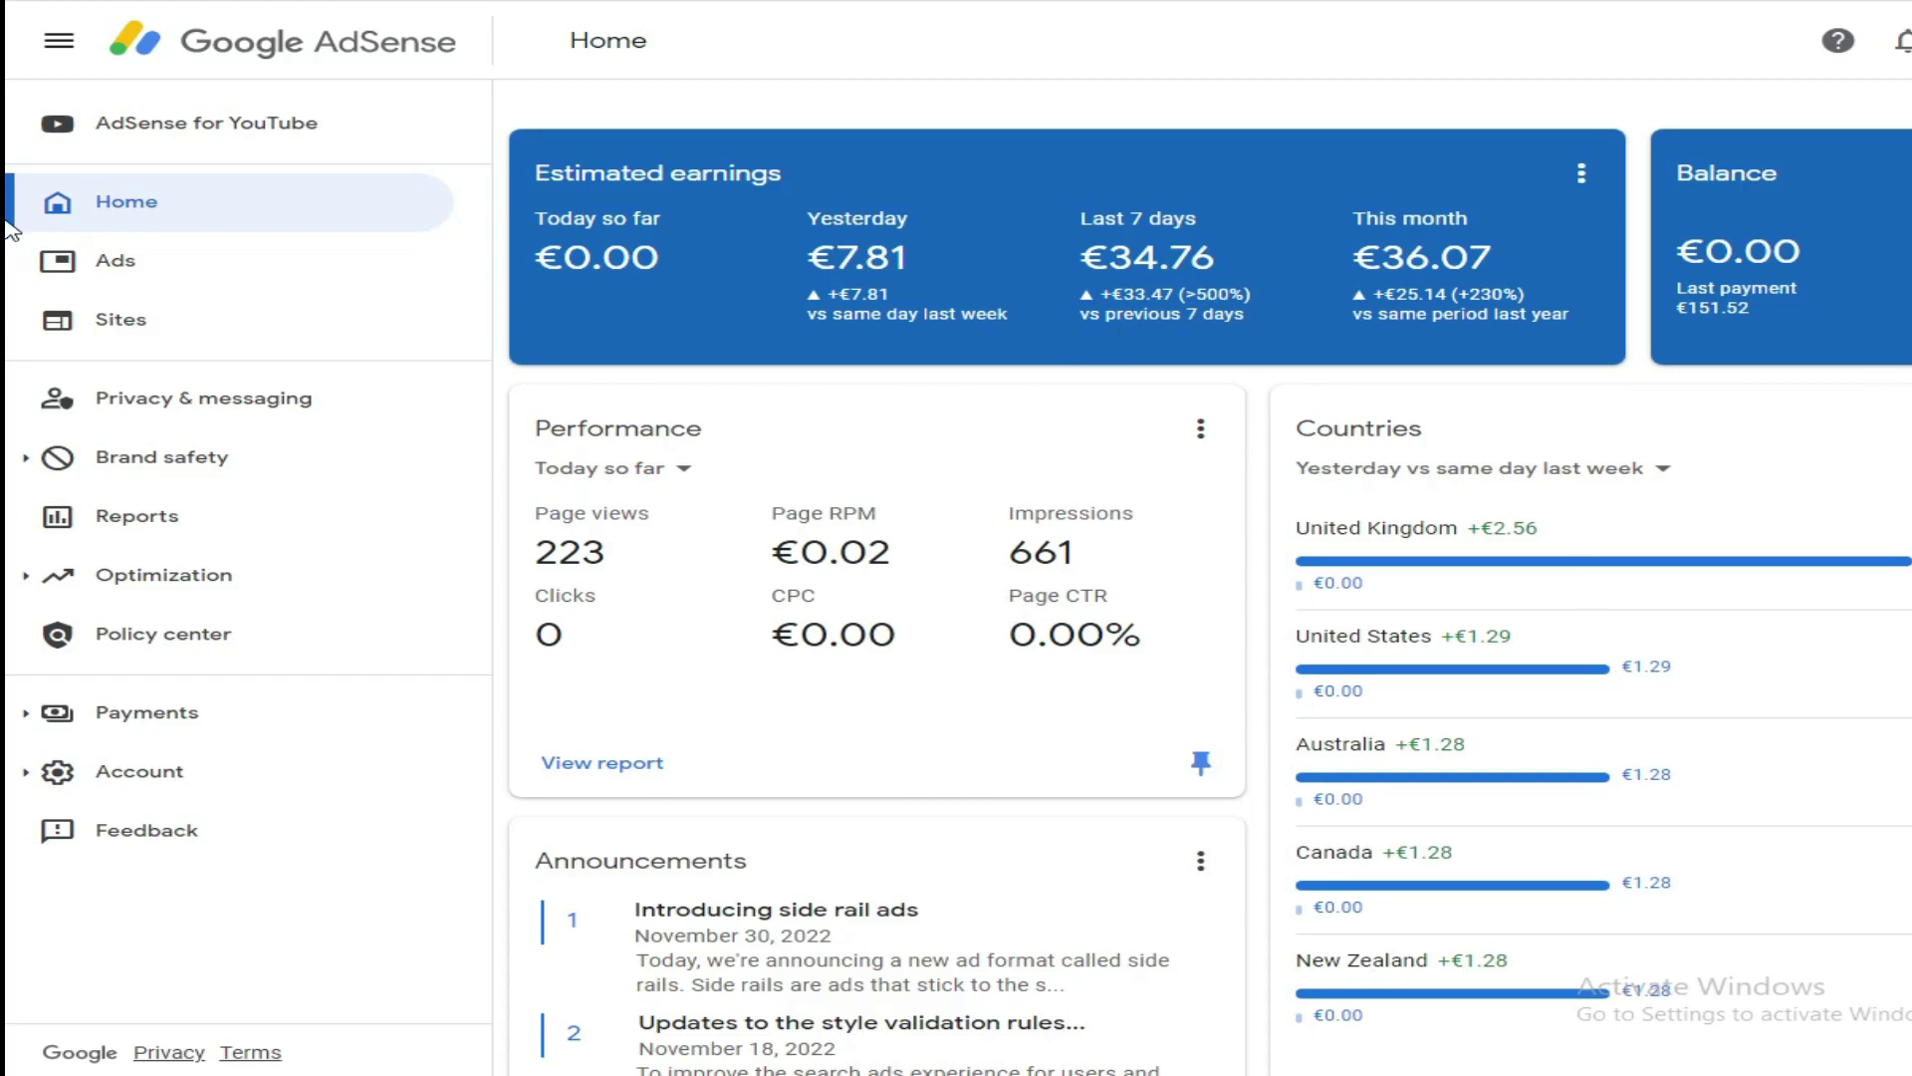
Step: Cycle the AdSense Performance period through Yesterday and Today so far, ending on Last 7 days vs previous 7 days
scroll(10, 229, down, 2)
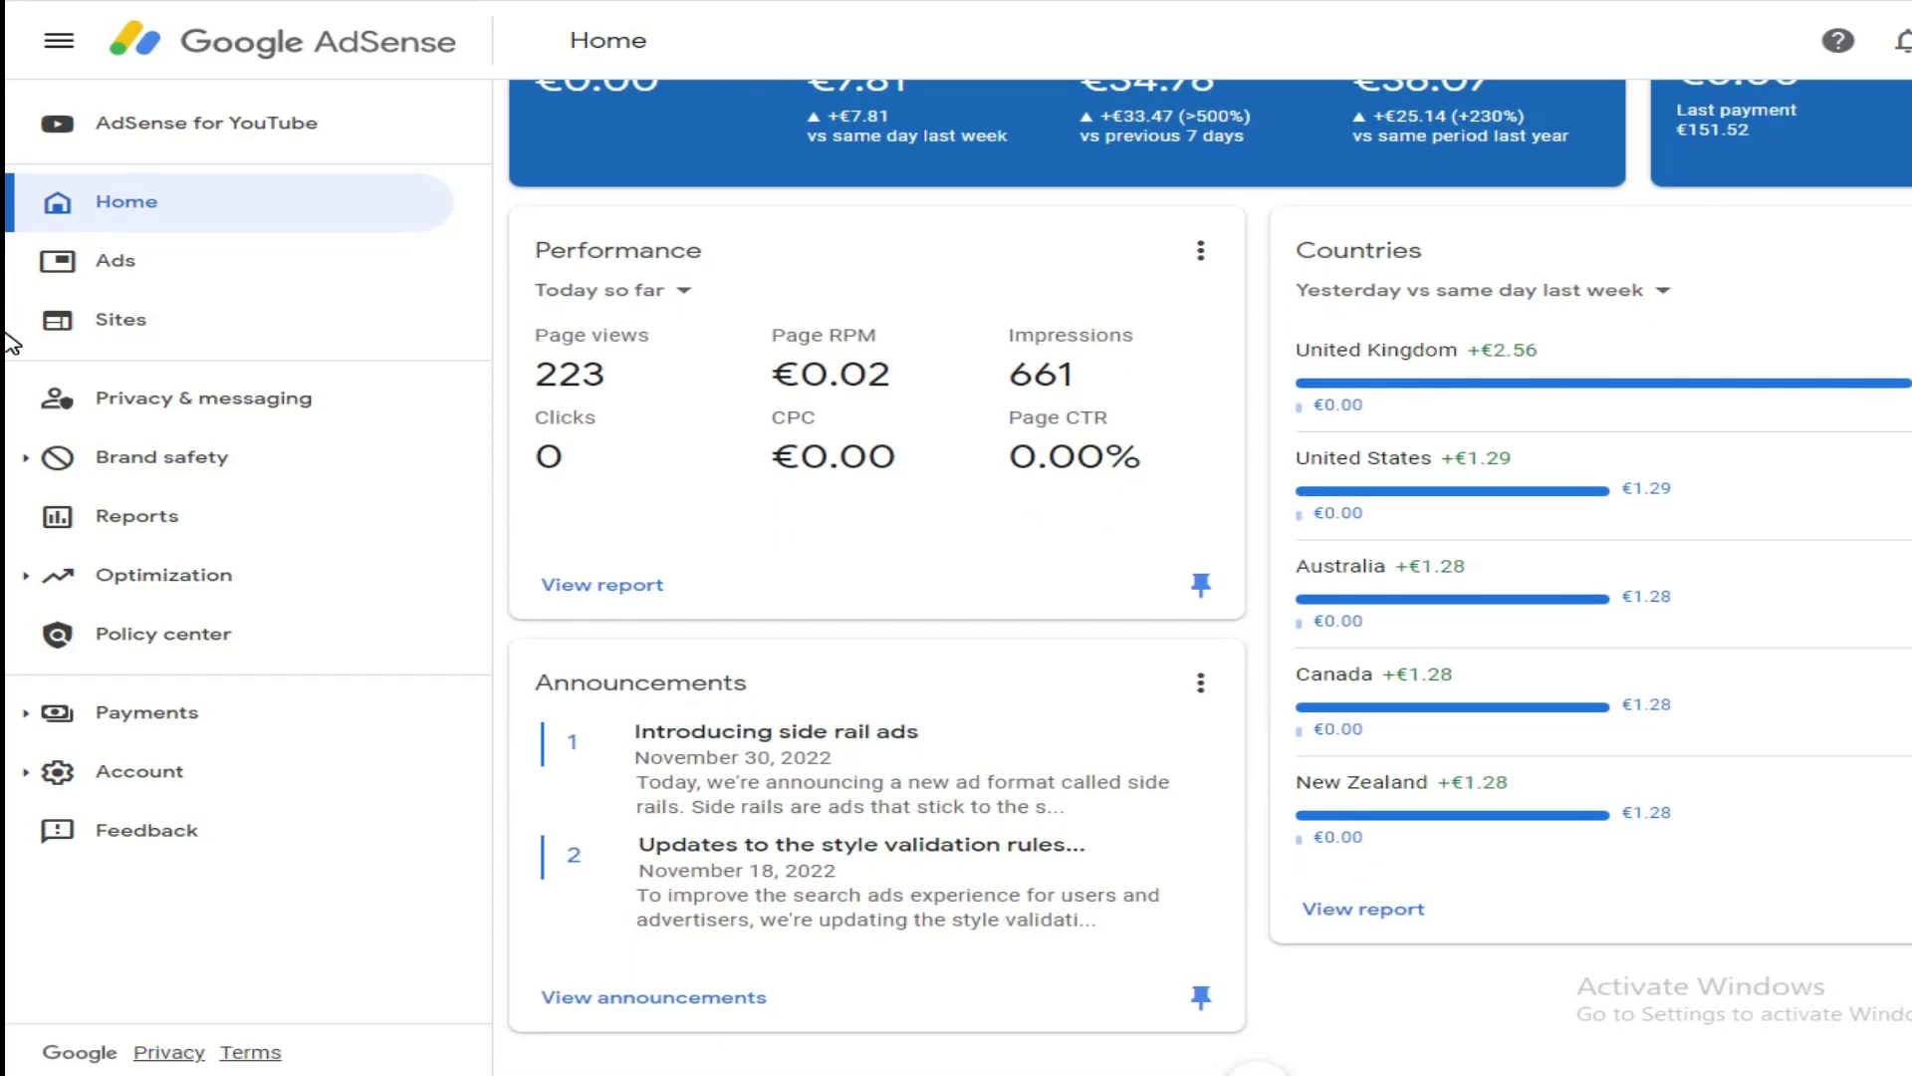
scroll(10, 343, up, 2)
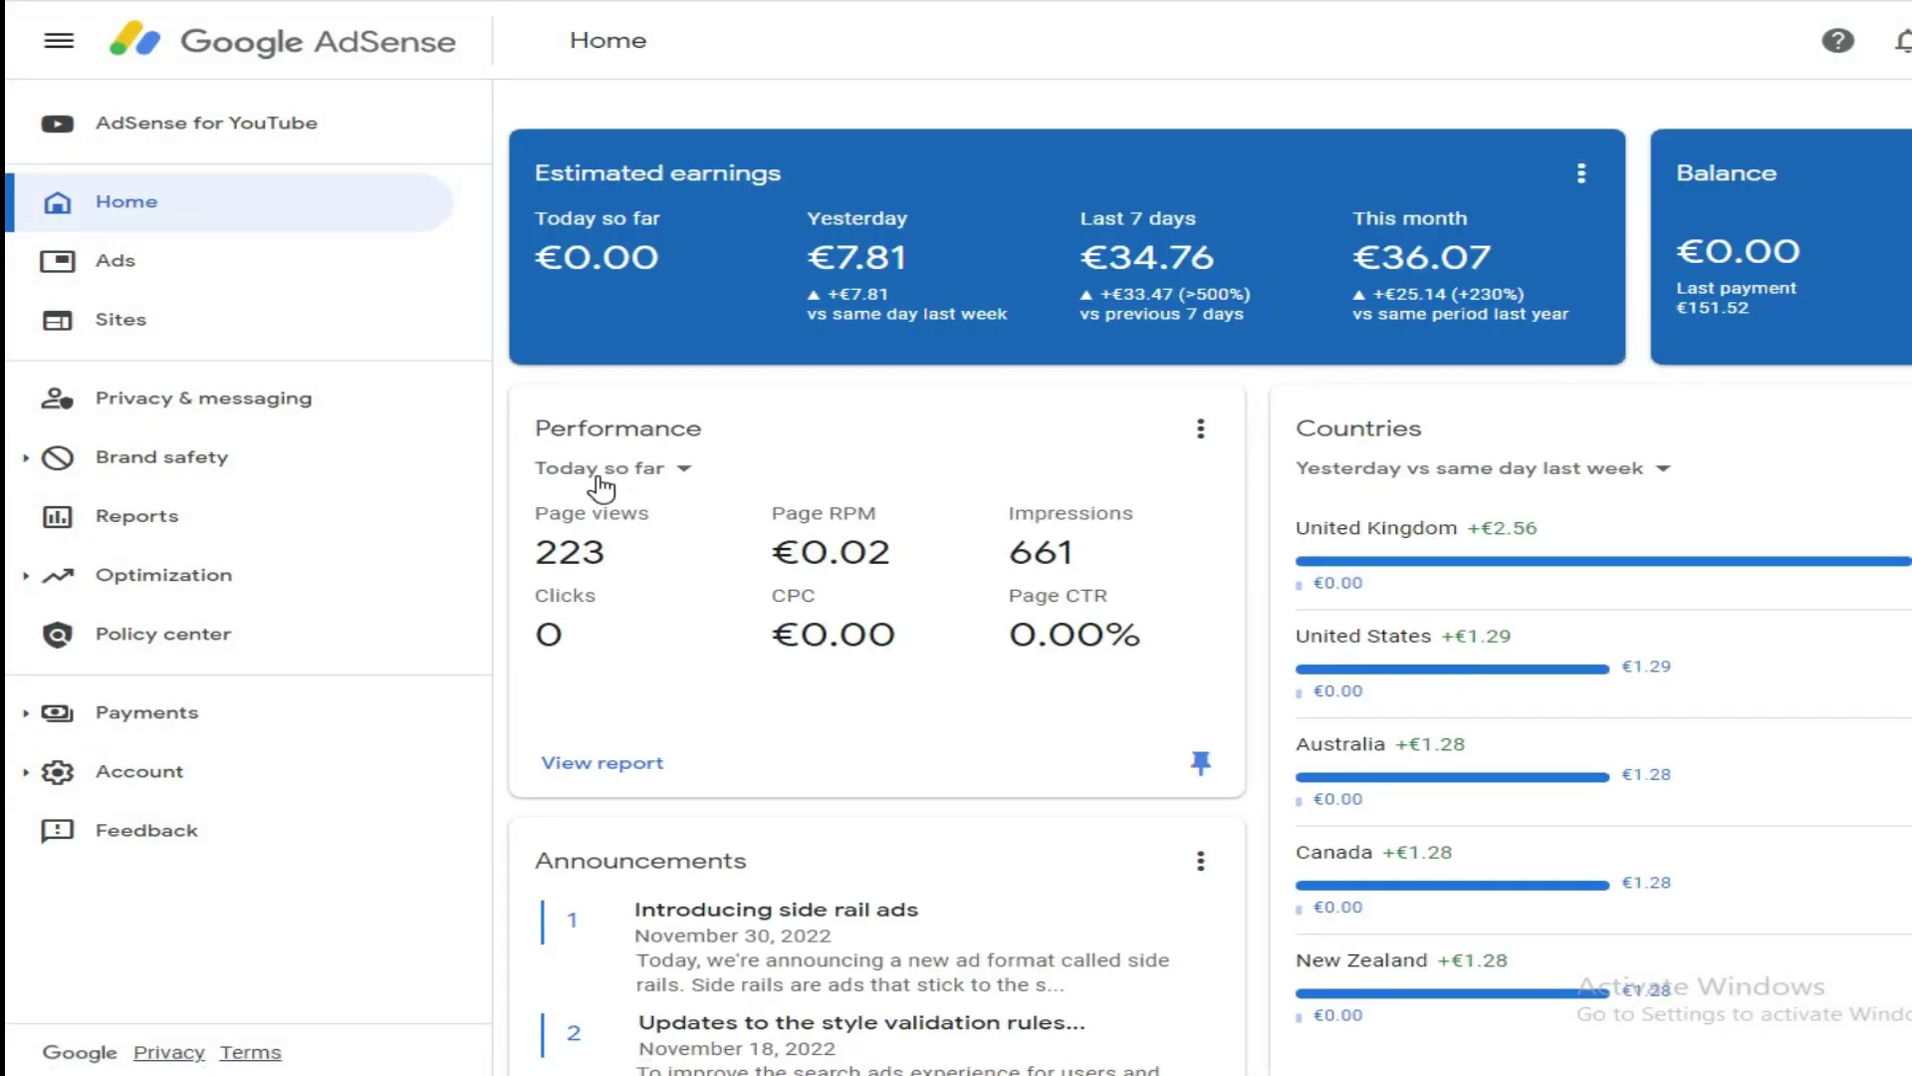
click(601, 485)
click(620, 520)
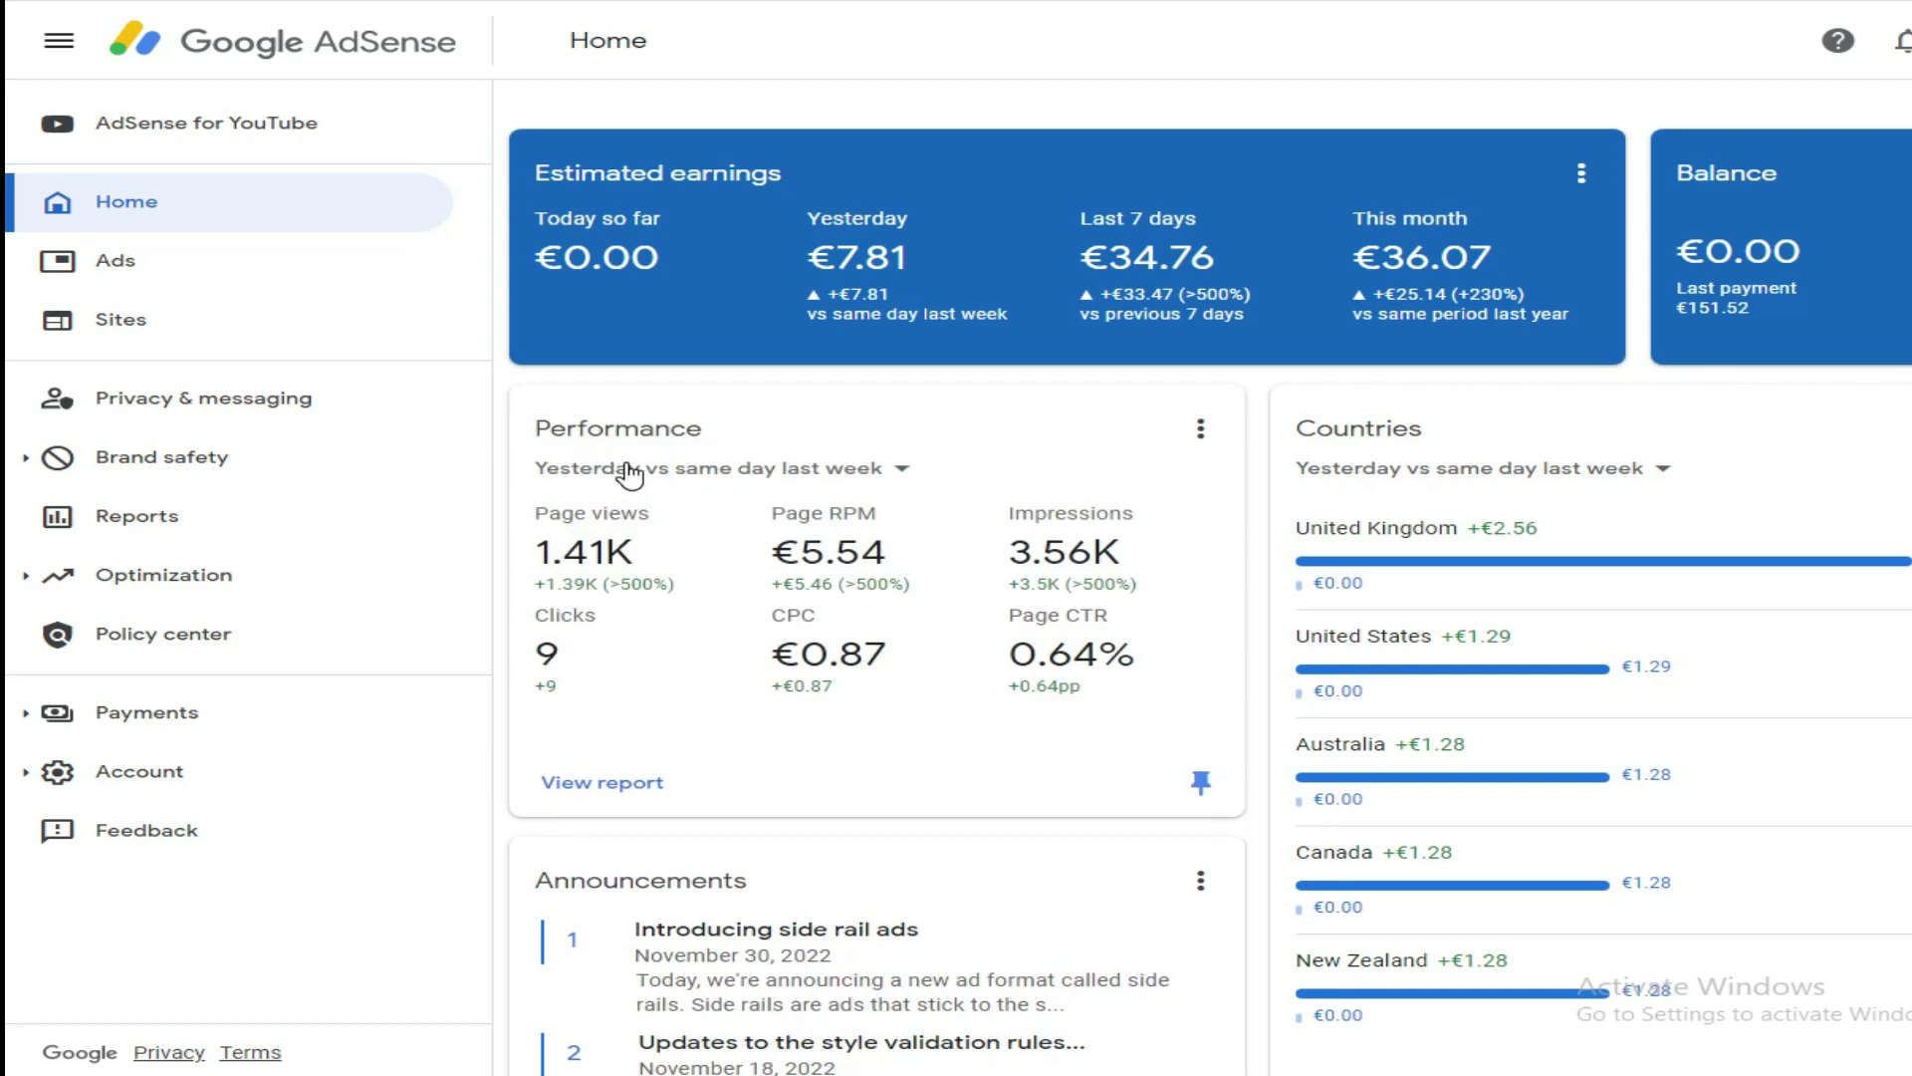
click(631, 477)
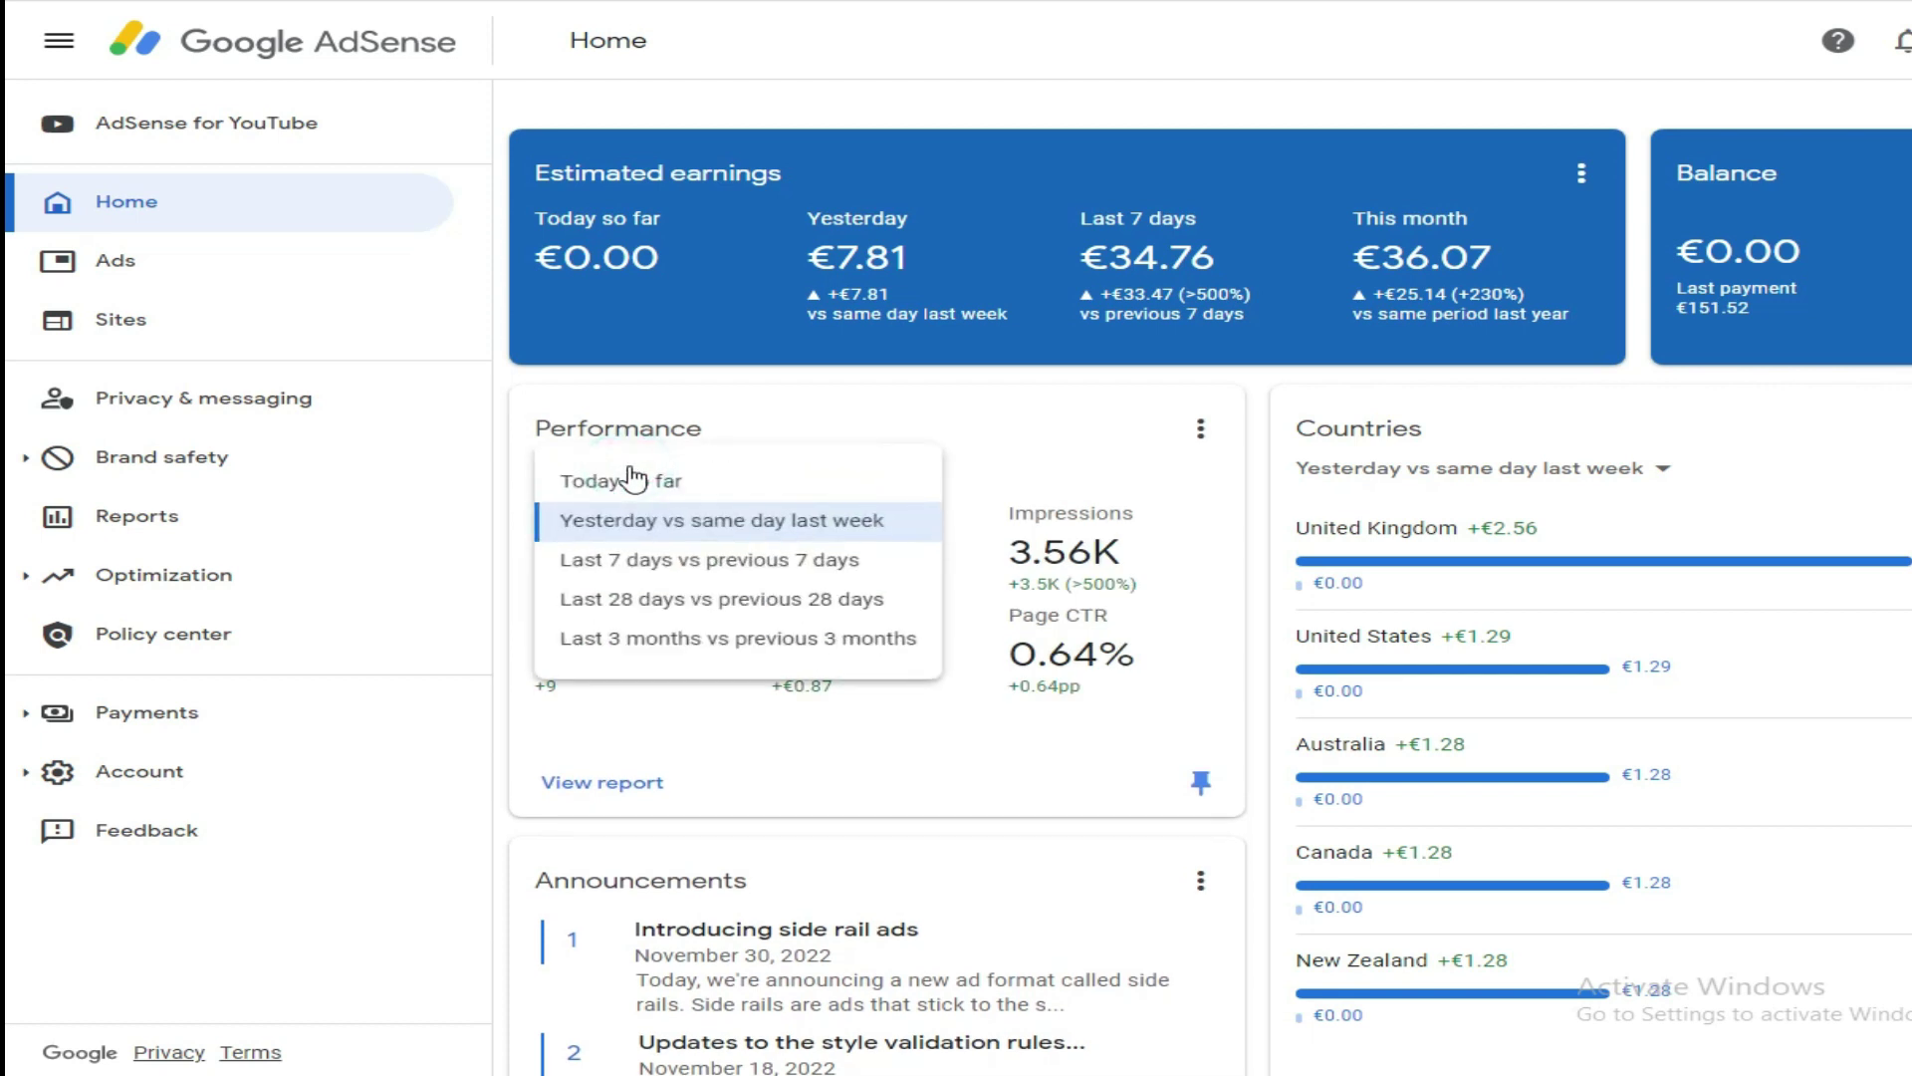
click(634, 480)
click(634, 478)
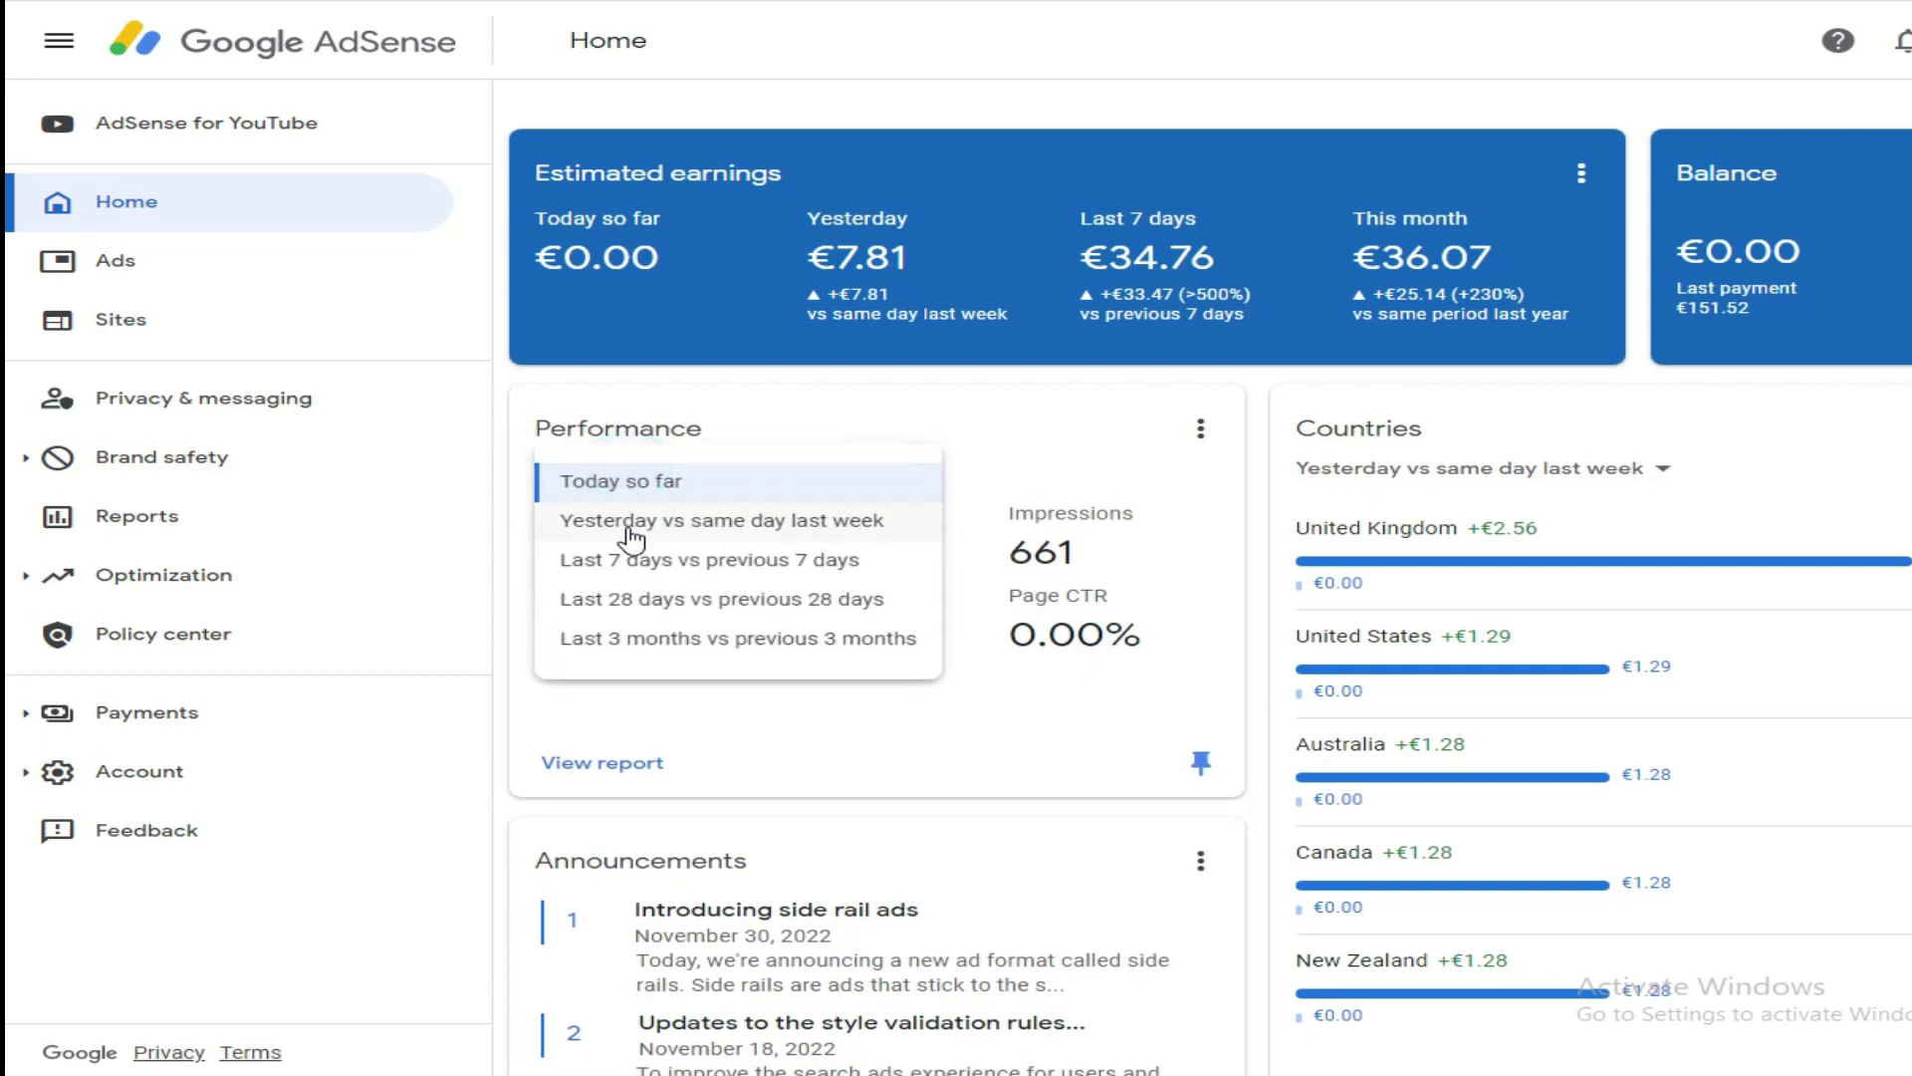
click(631, 516)
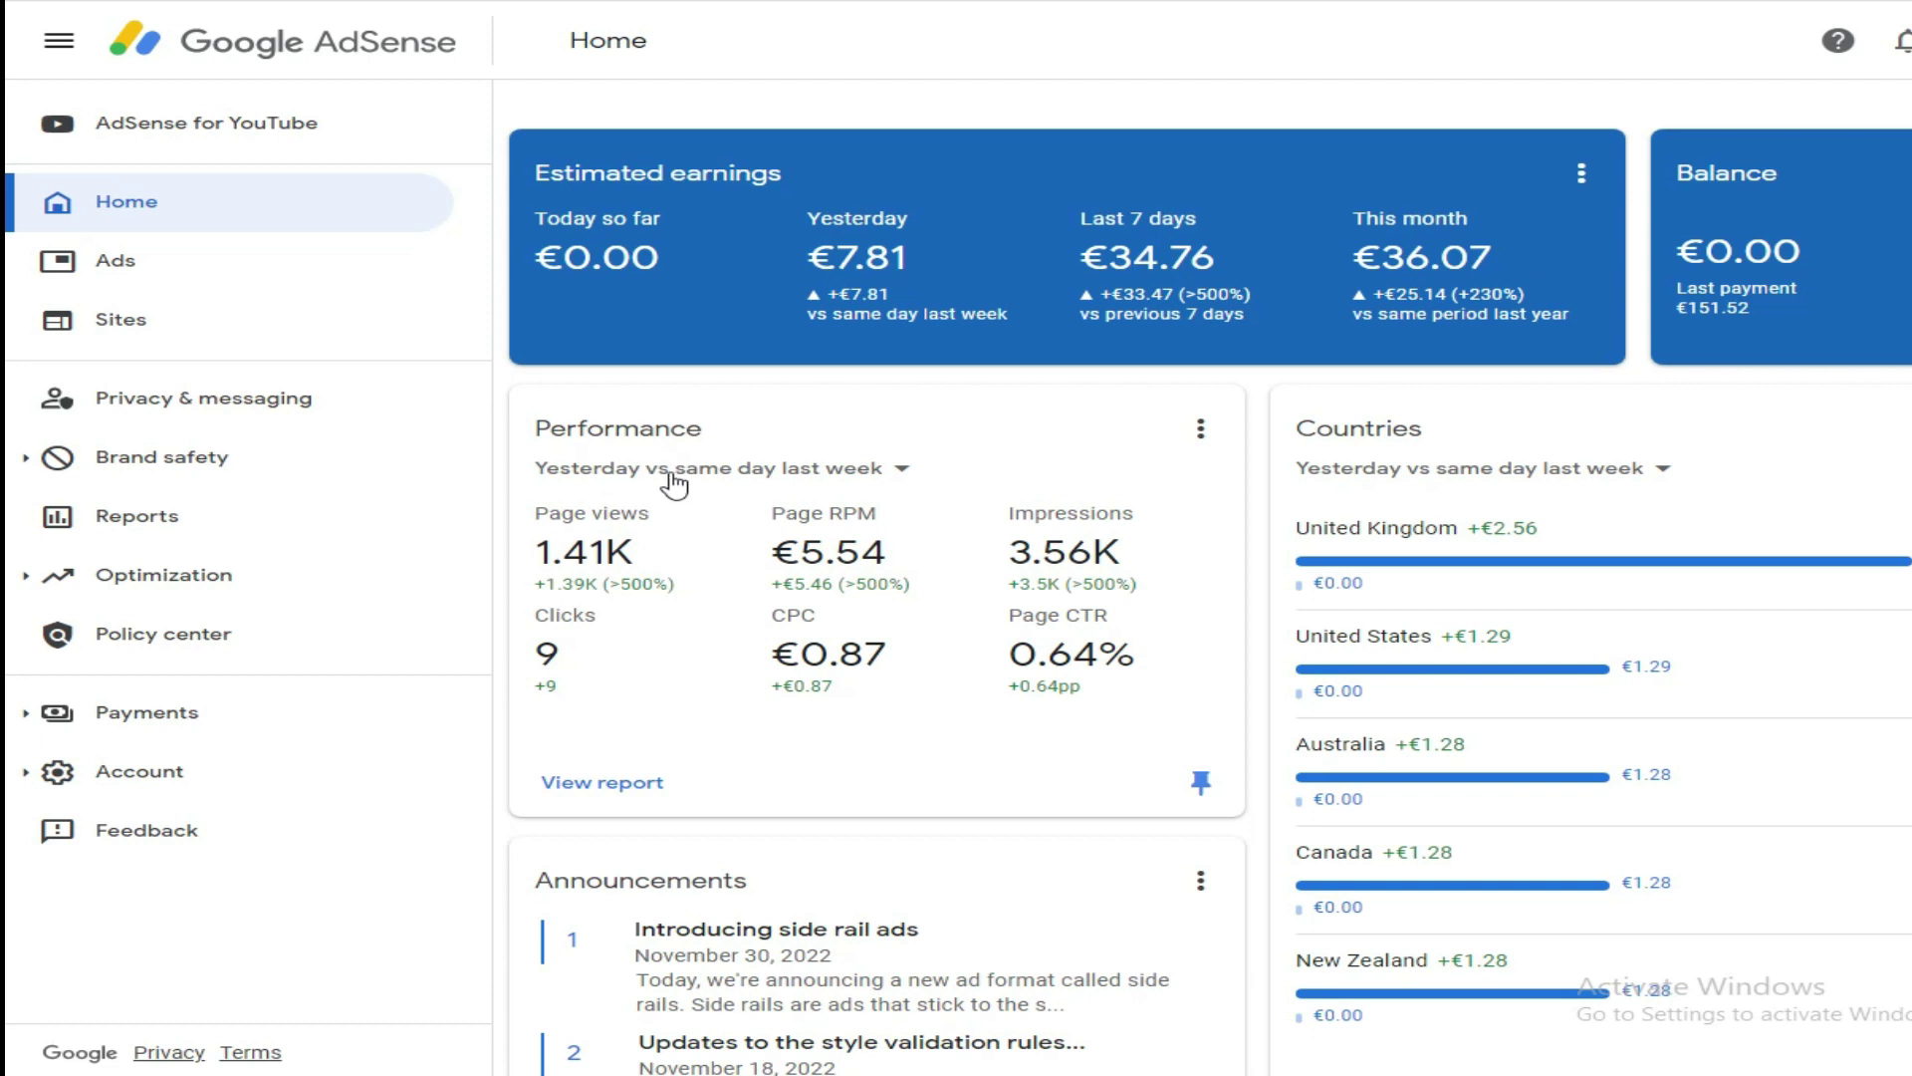
click(666, 474)
click(655, 559)
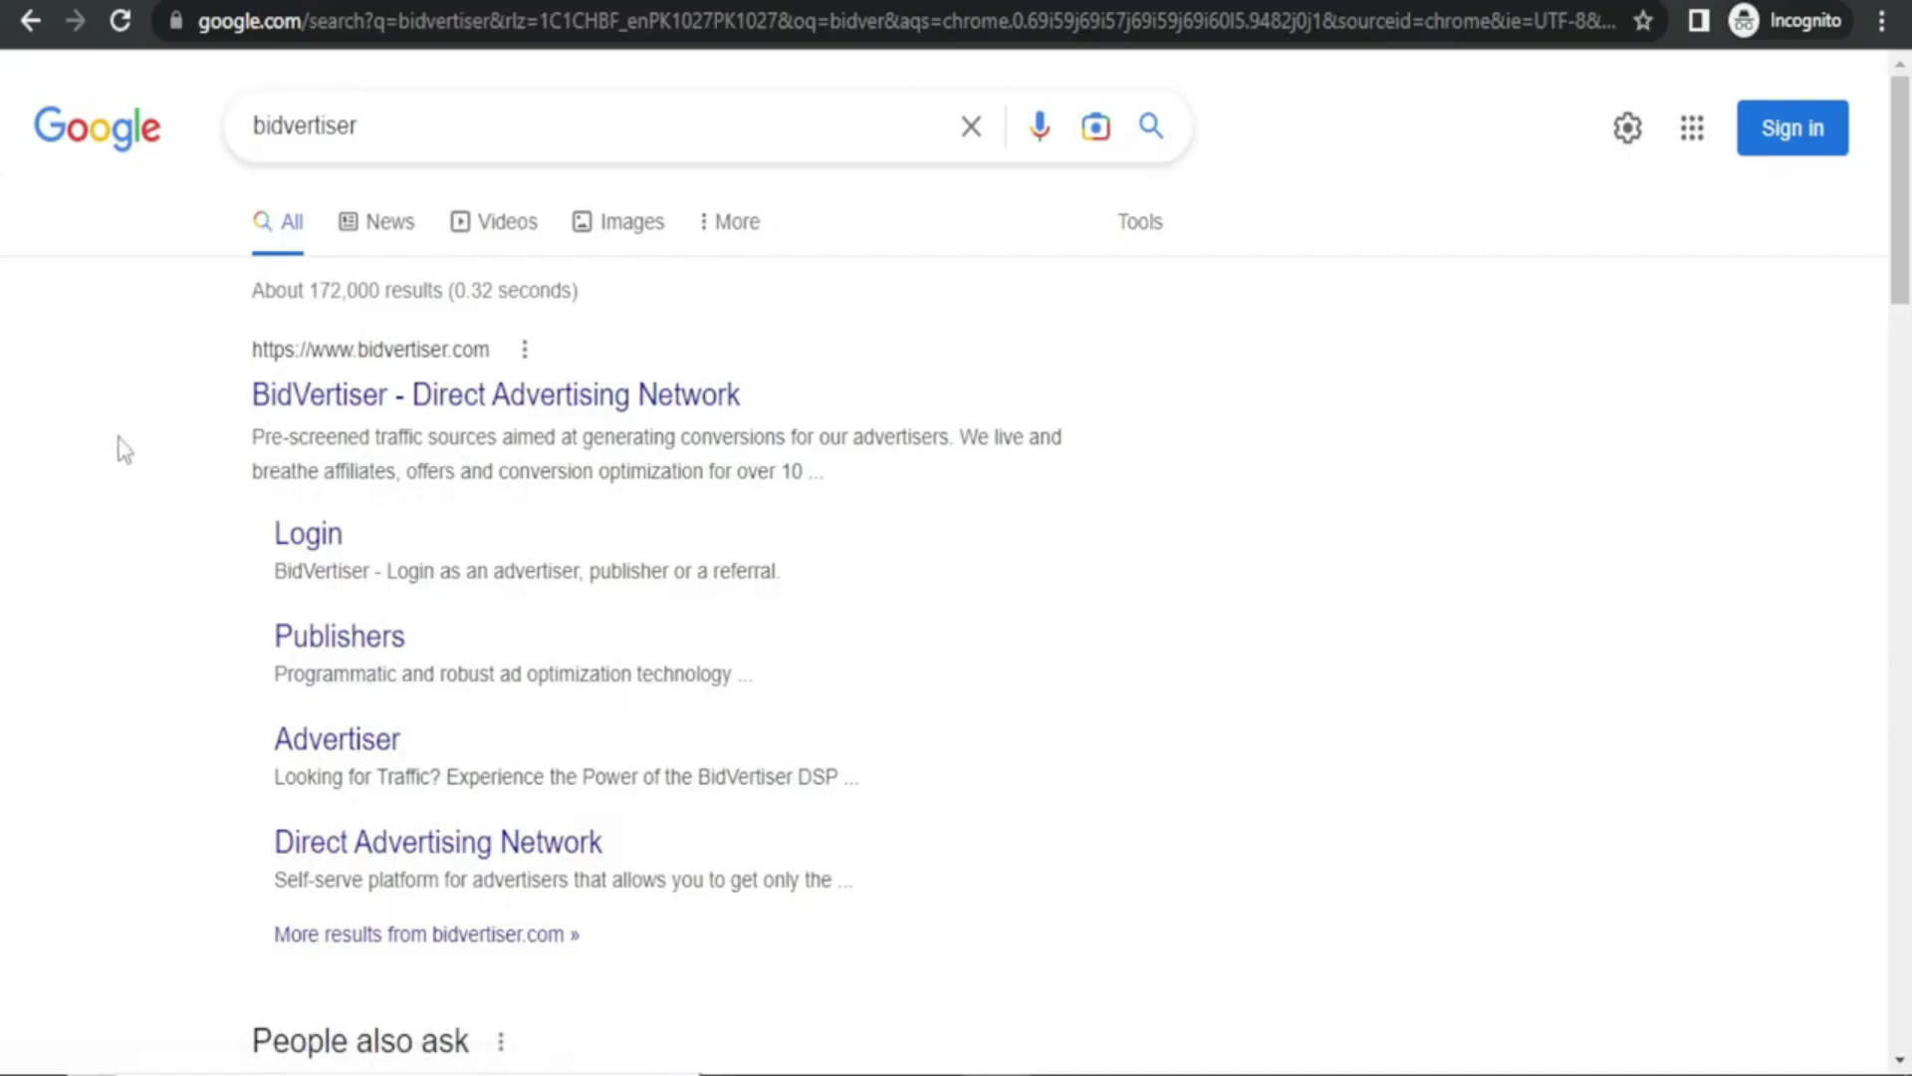
Step: Open the 'BidVertiser - Direct Advertising Network' search result
click(458, 399)
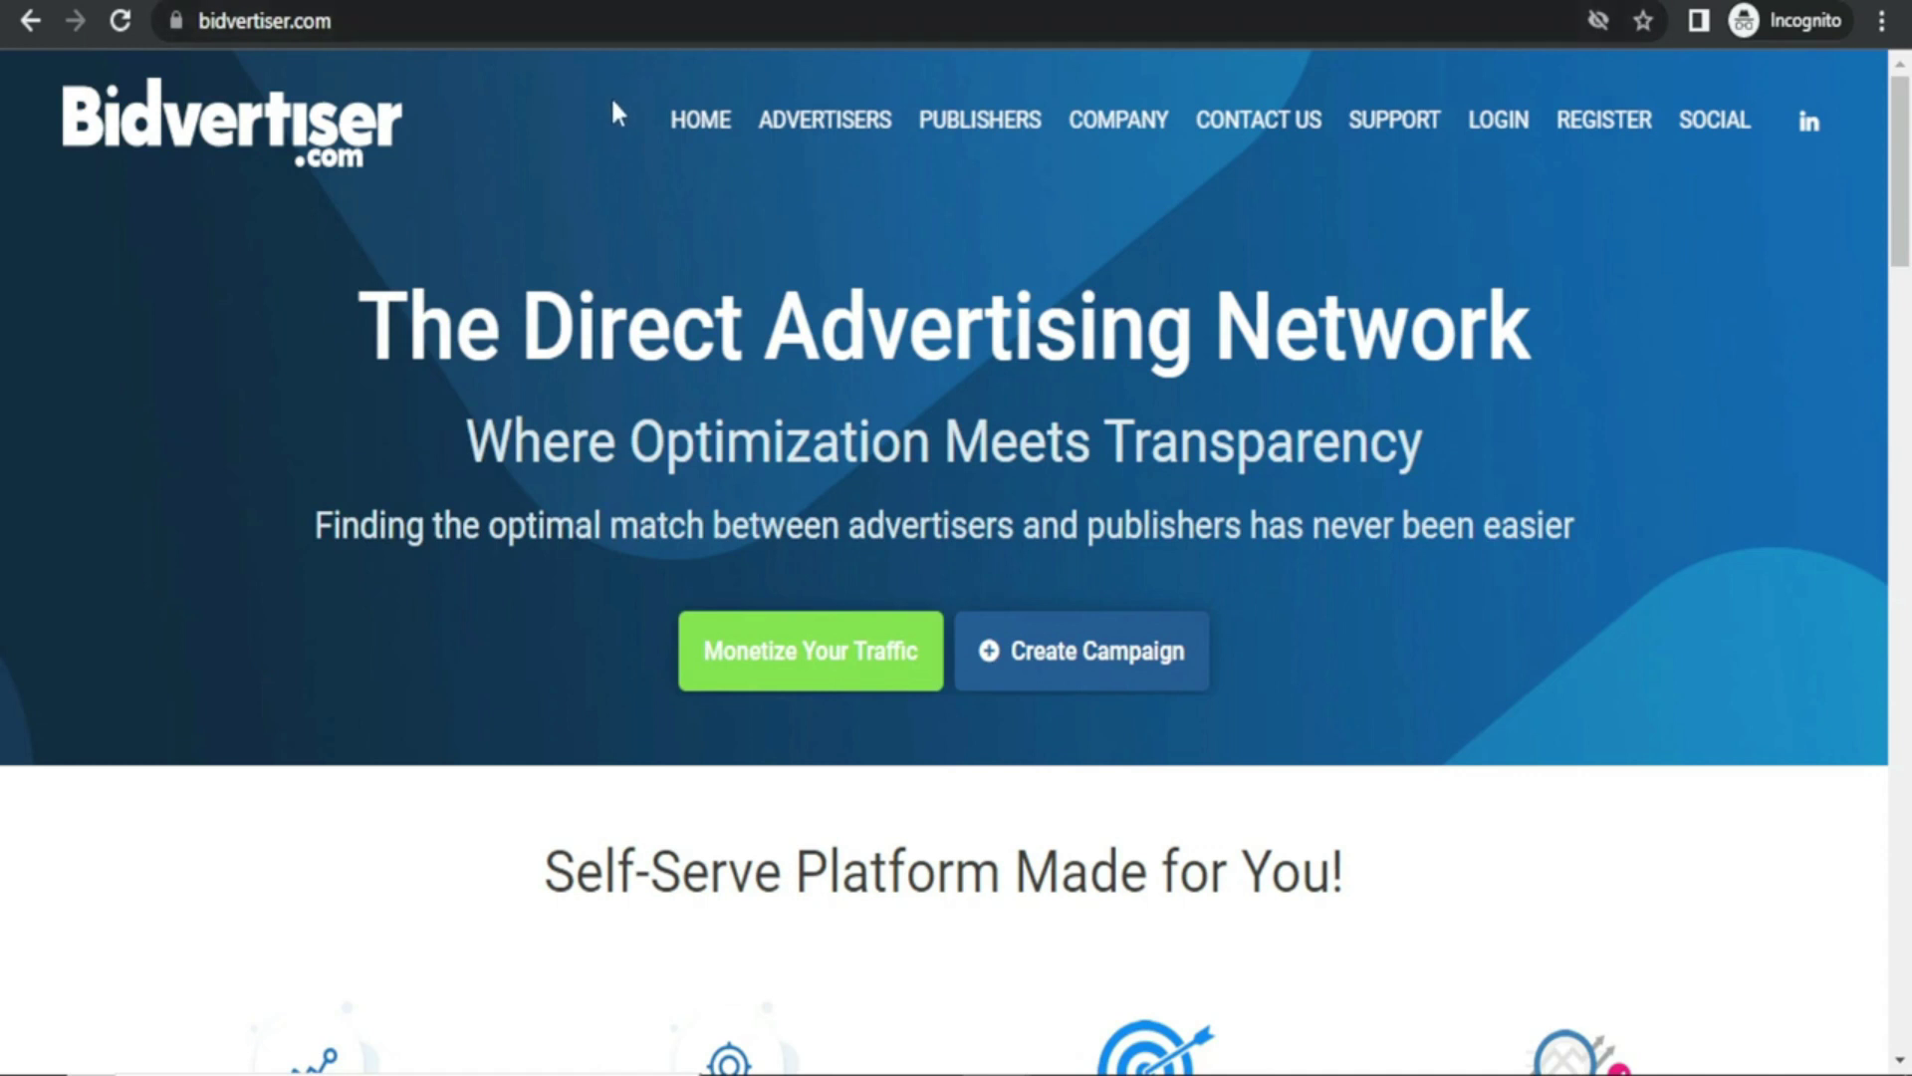
Step: Highlight the homepage heading 'The Direct Advertising Network' to point it out
drag(614, 96, 1488, 254)
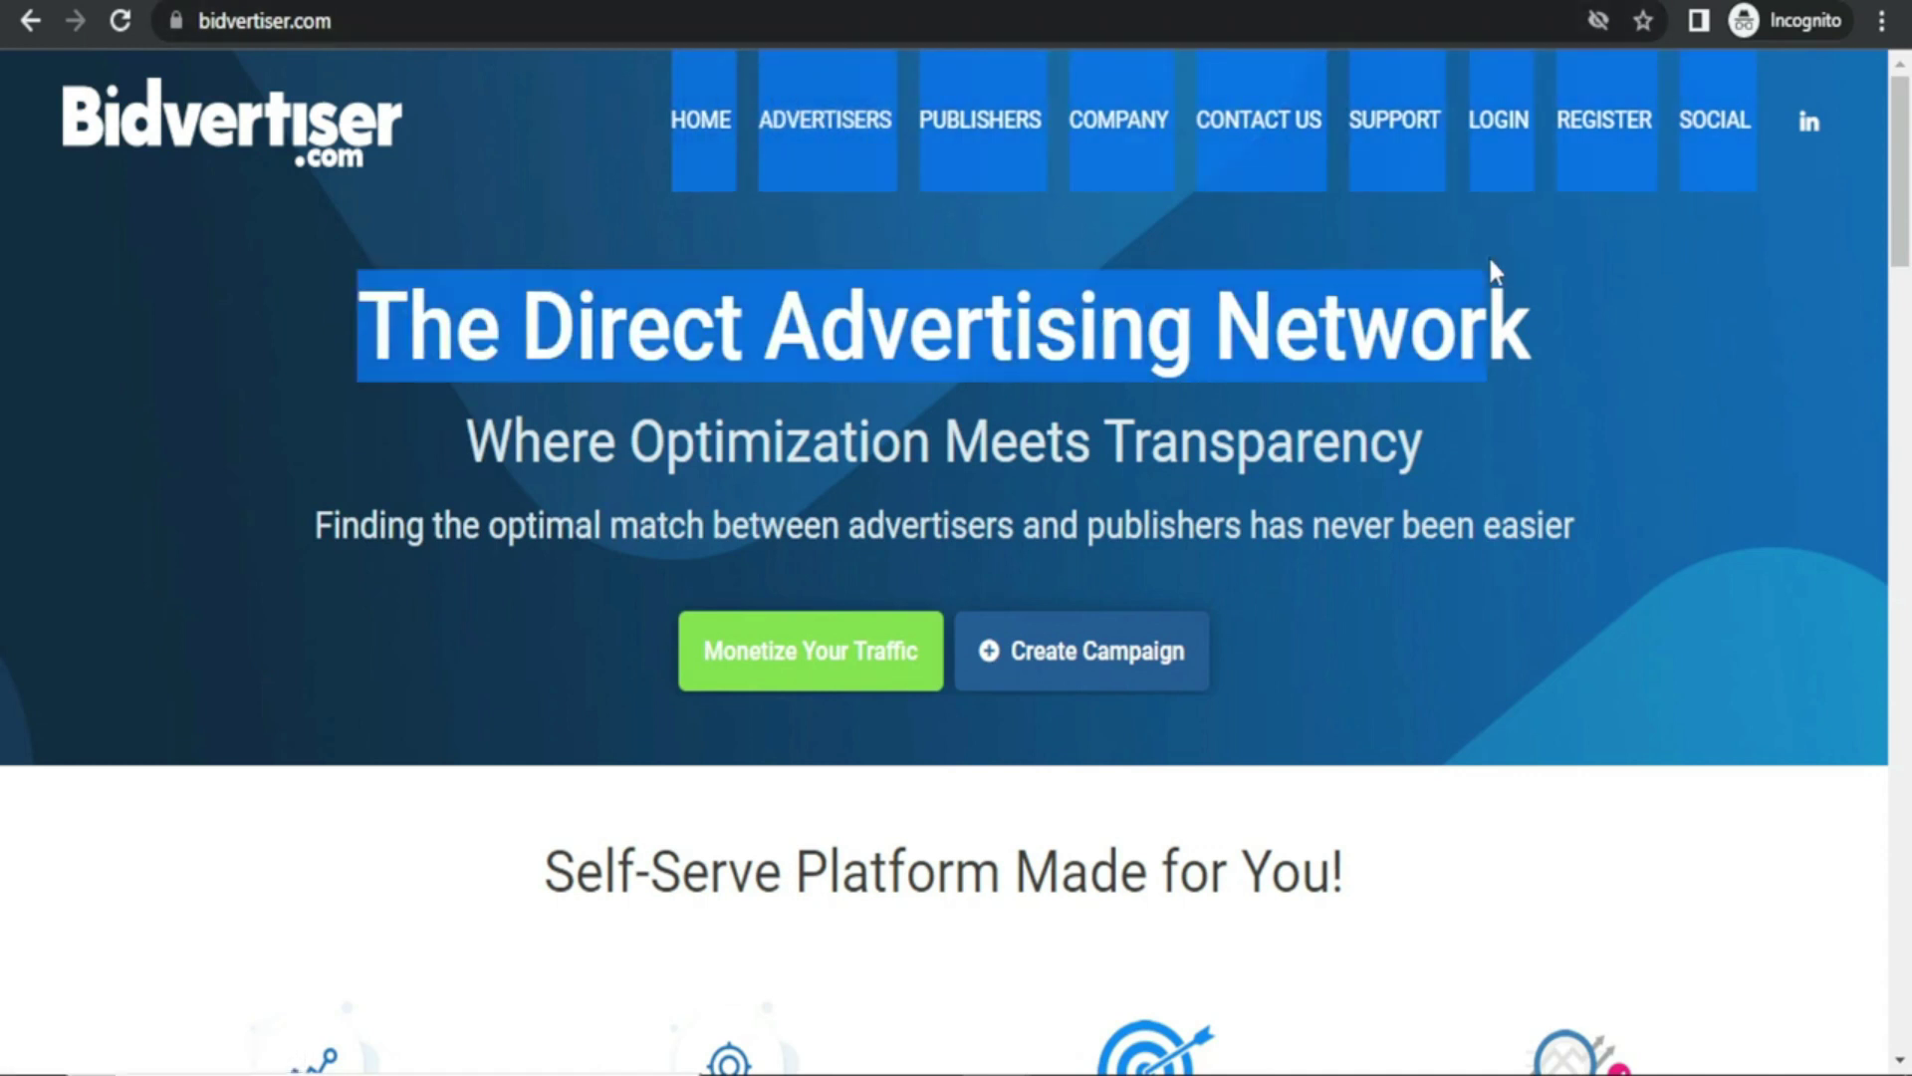
click(1538, 323)
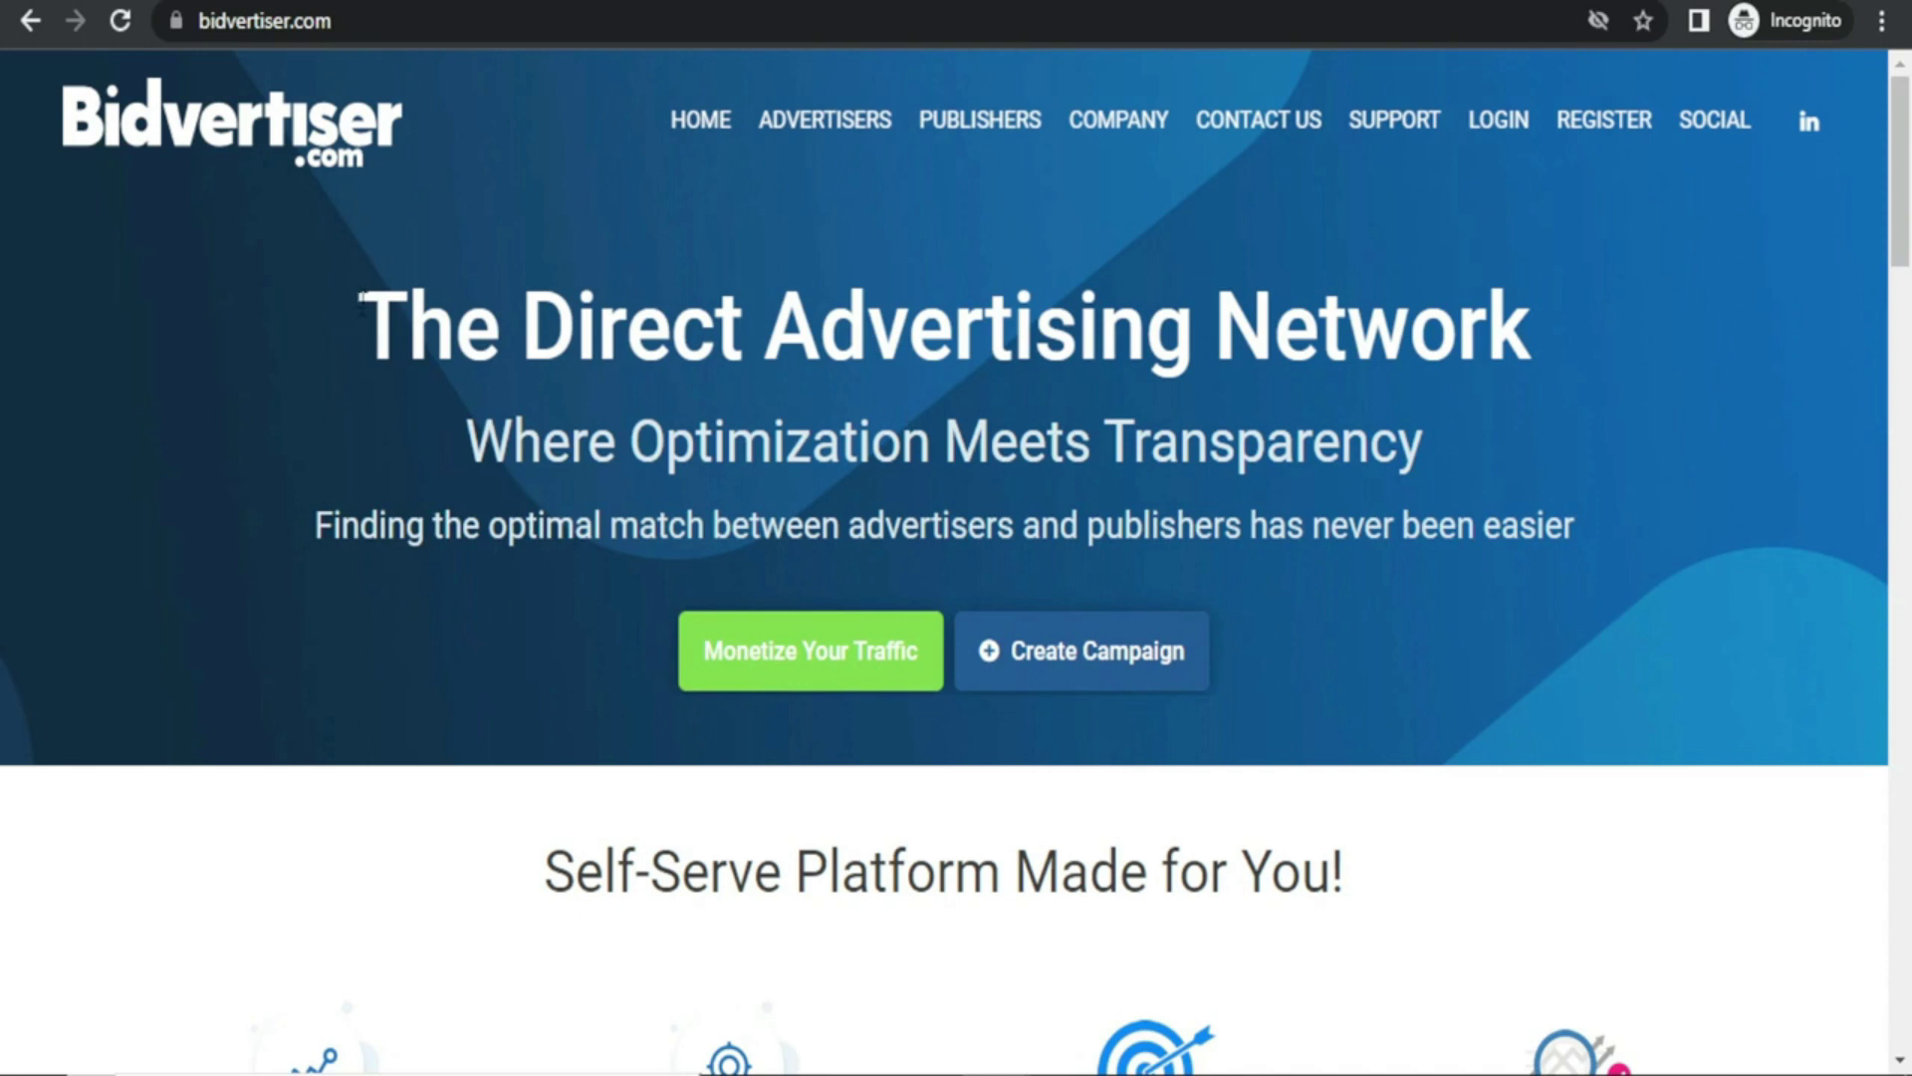
drag(360, 299, 1580, 305)
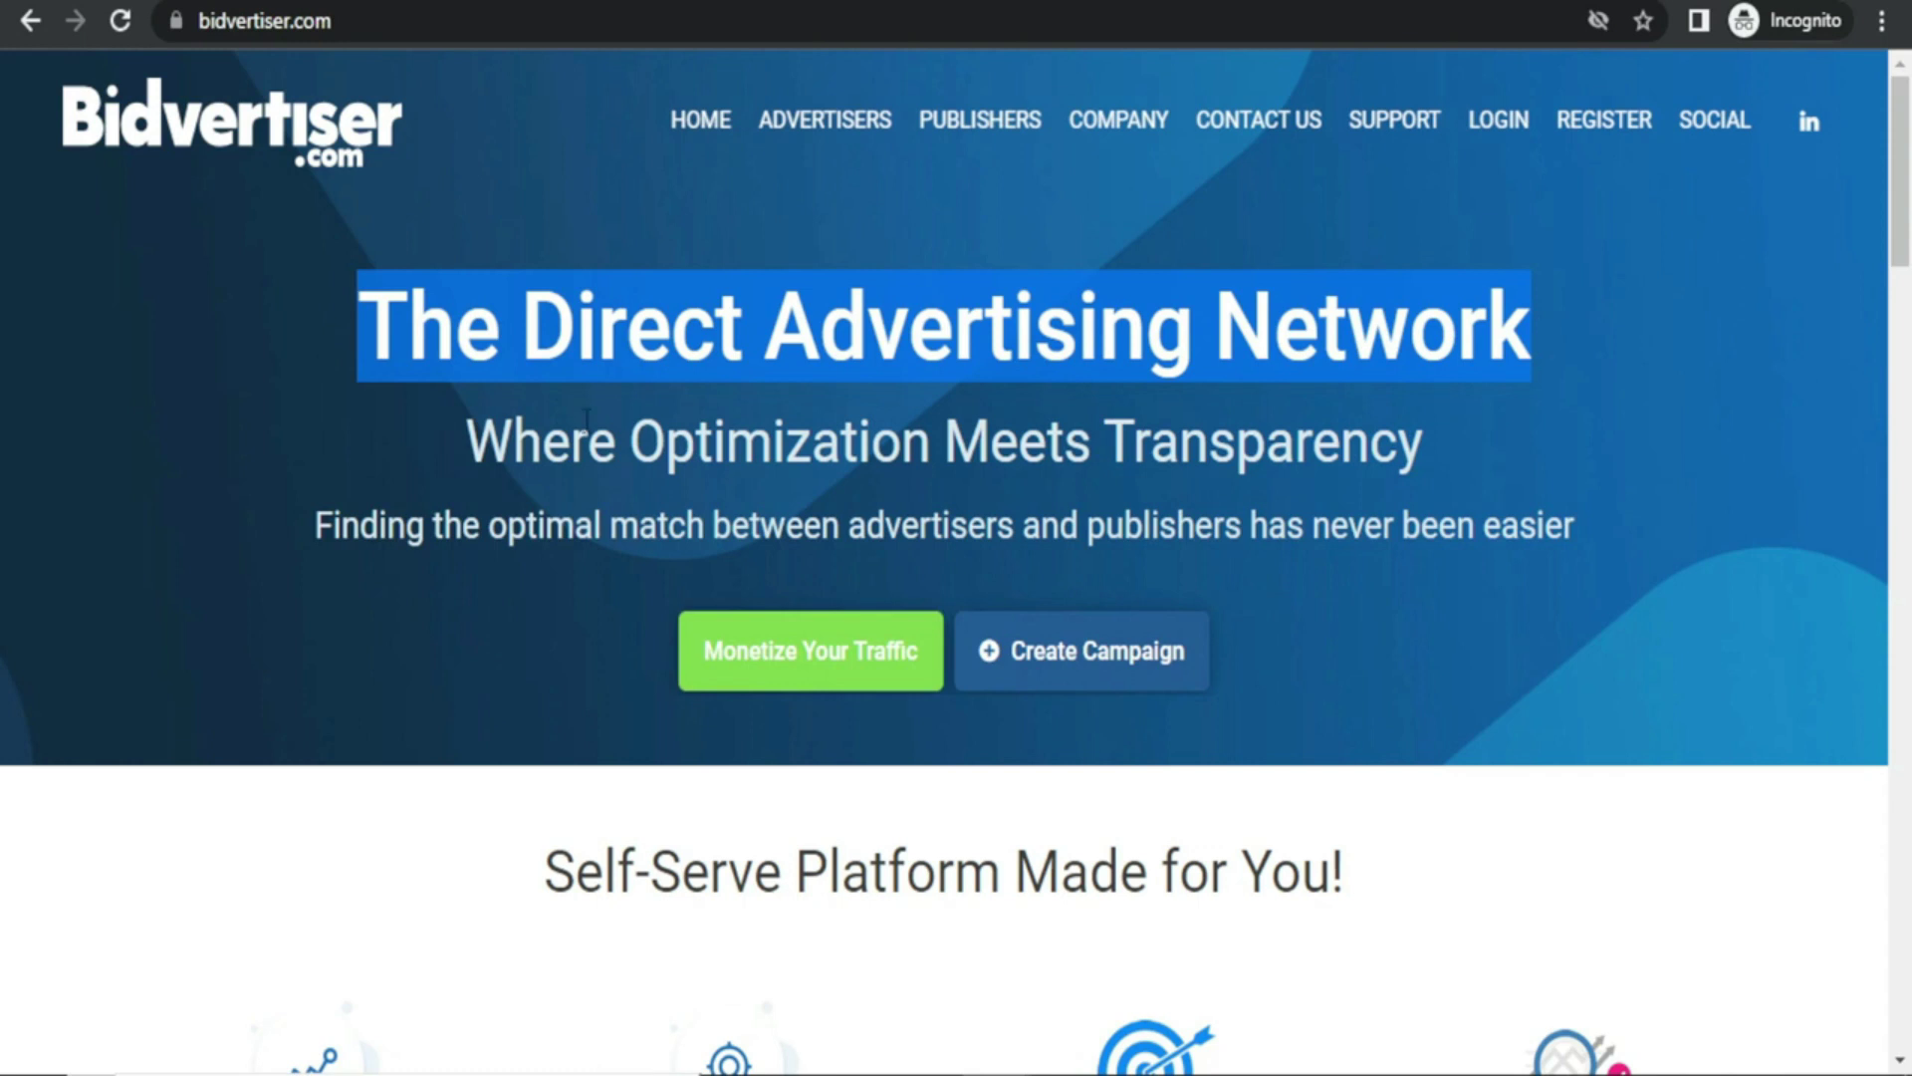
click(1244, 316)
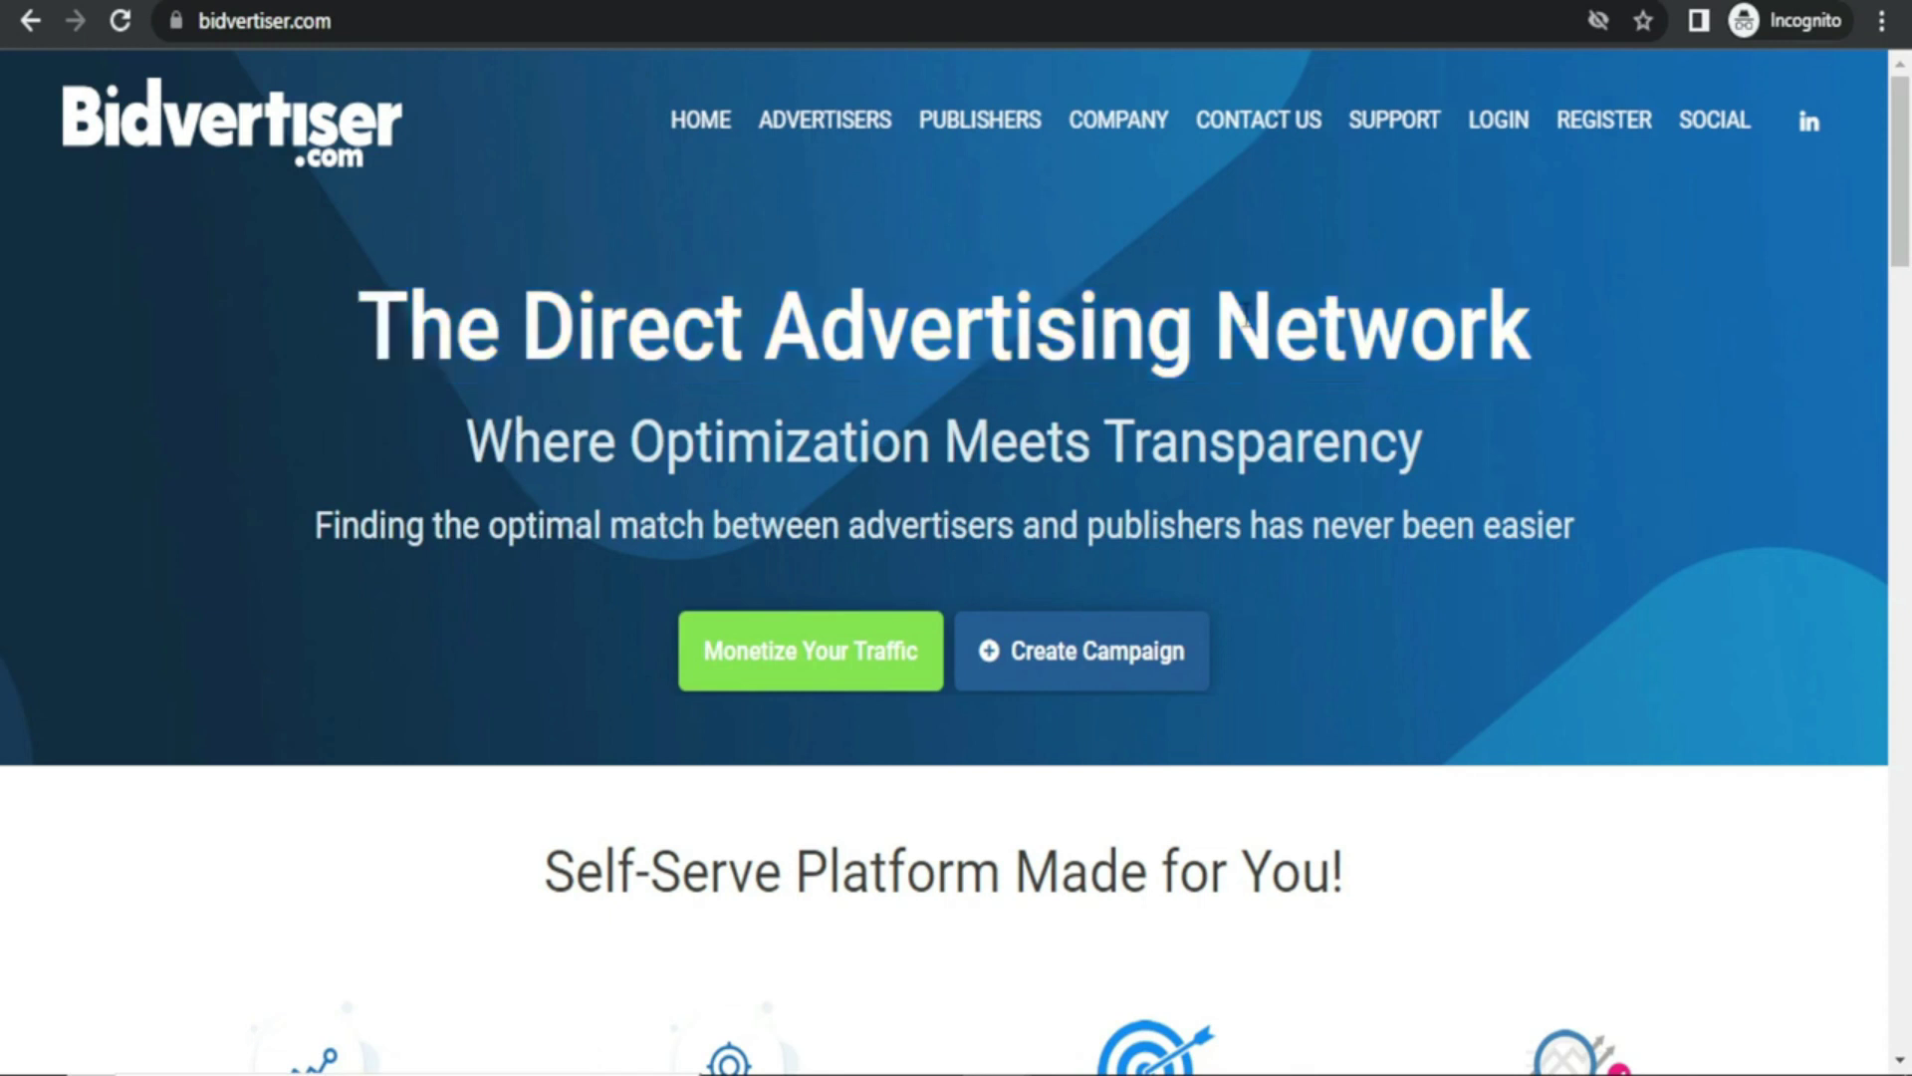
Step: Go to the Advertisers page and choose Create Campaign to reach the sign-up form
click(831, 122)
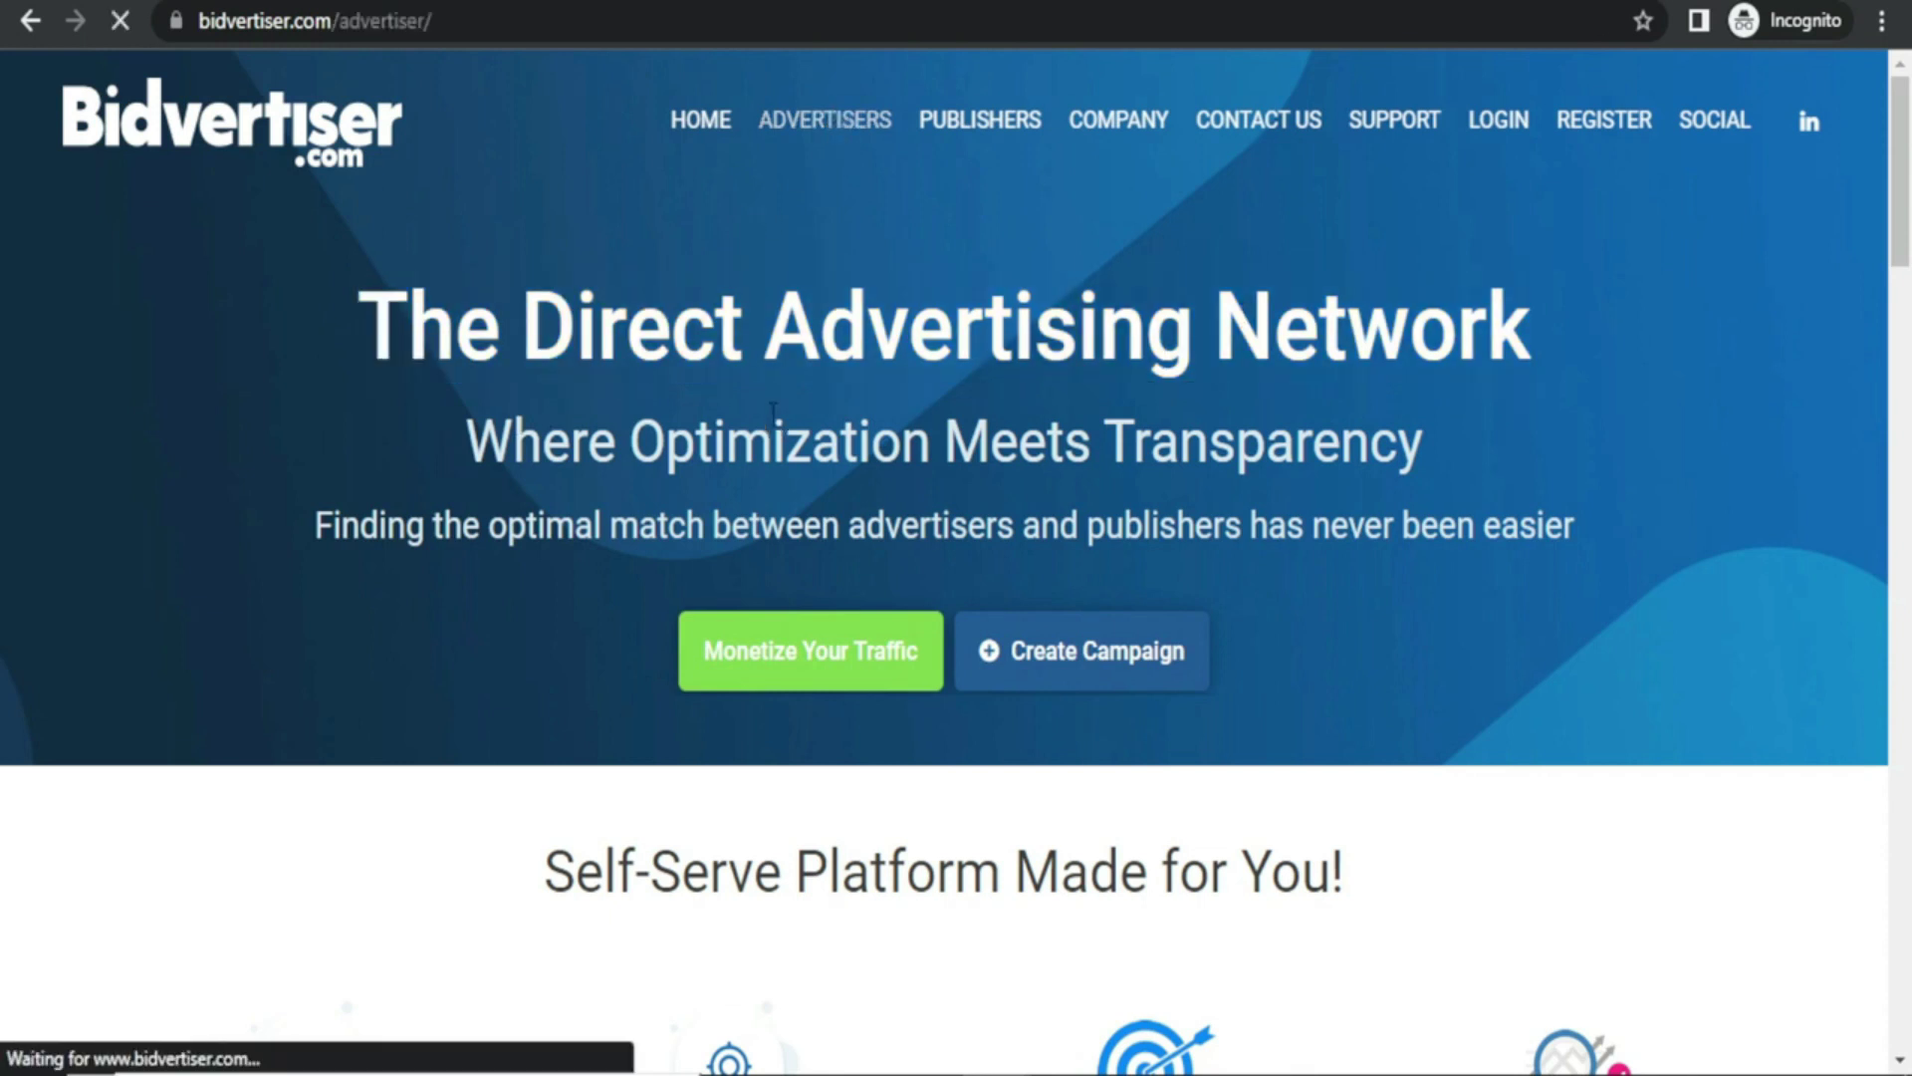
click(863, 702)
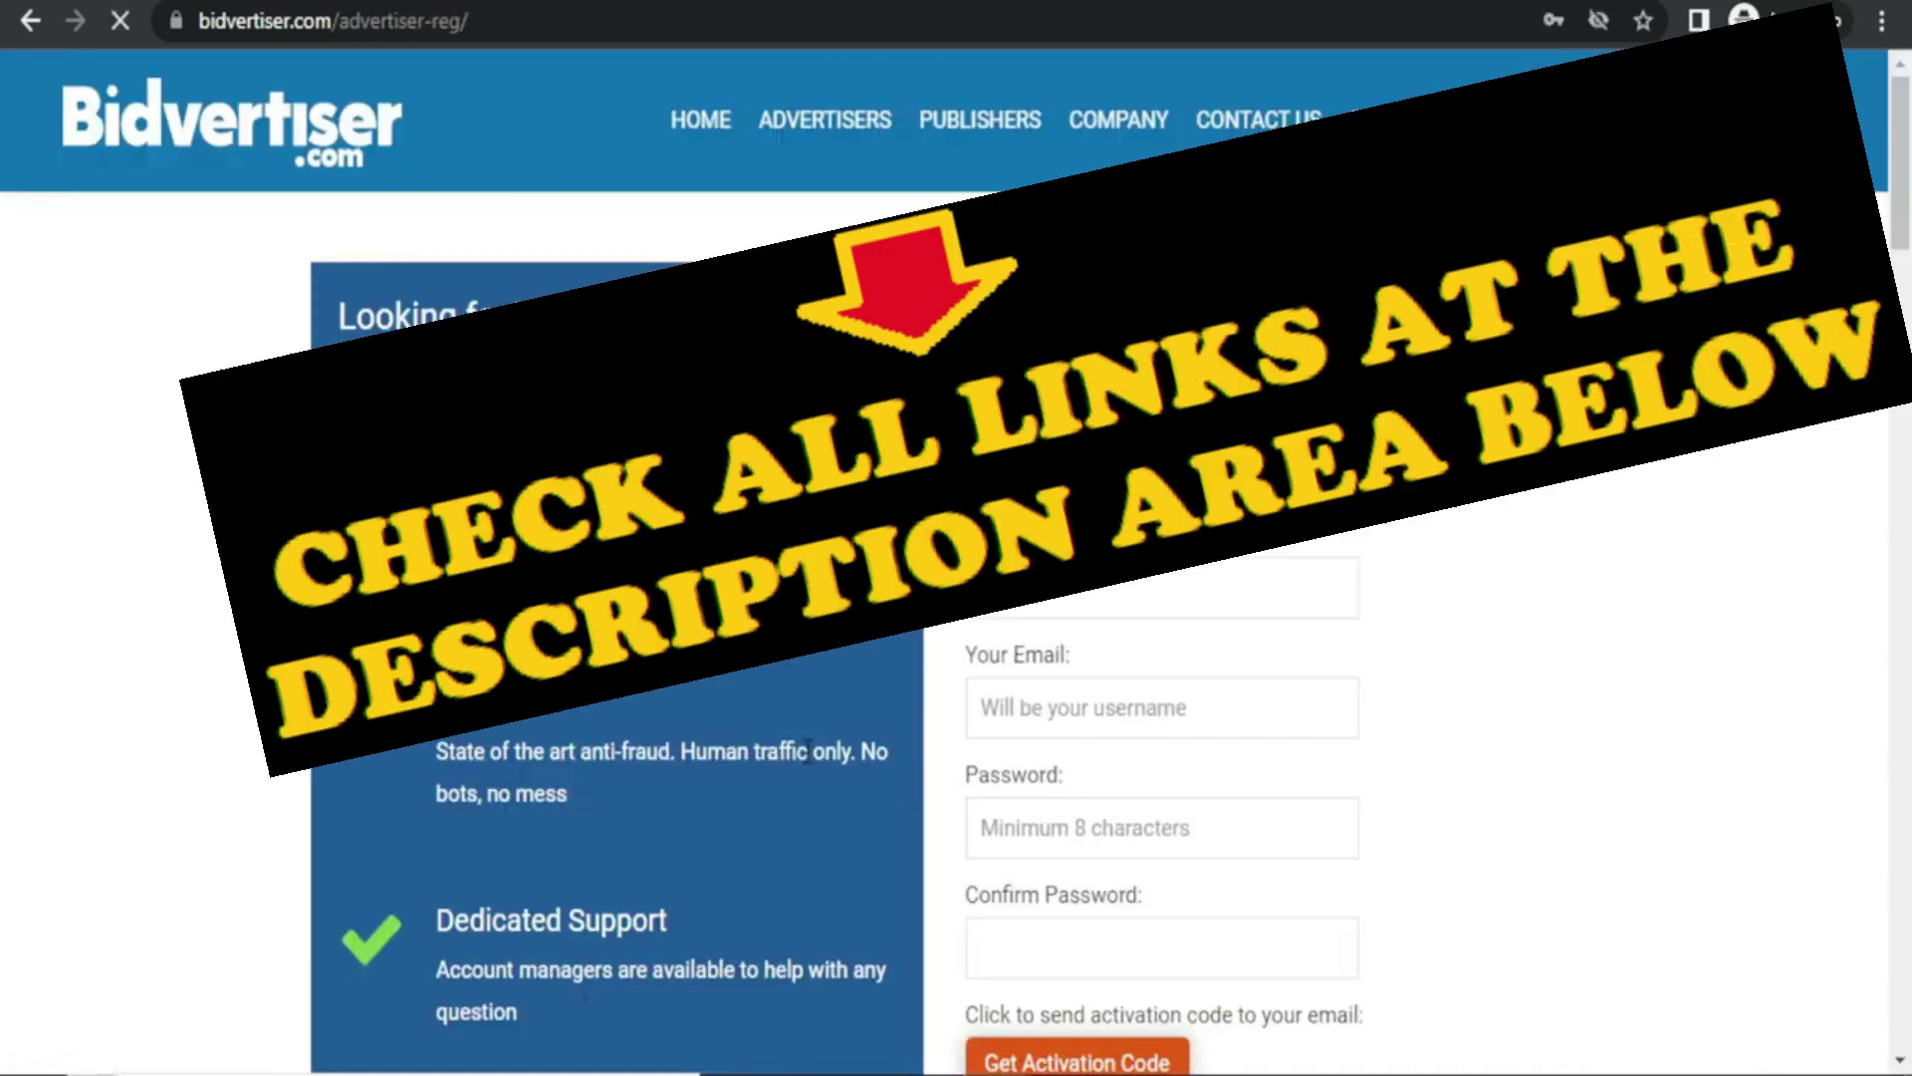
scroll(1090, 372, down, 3)
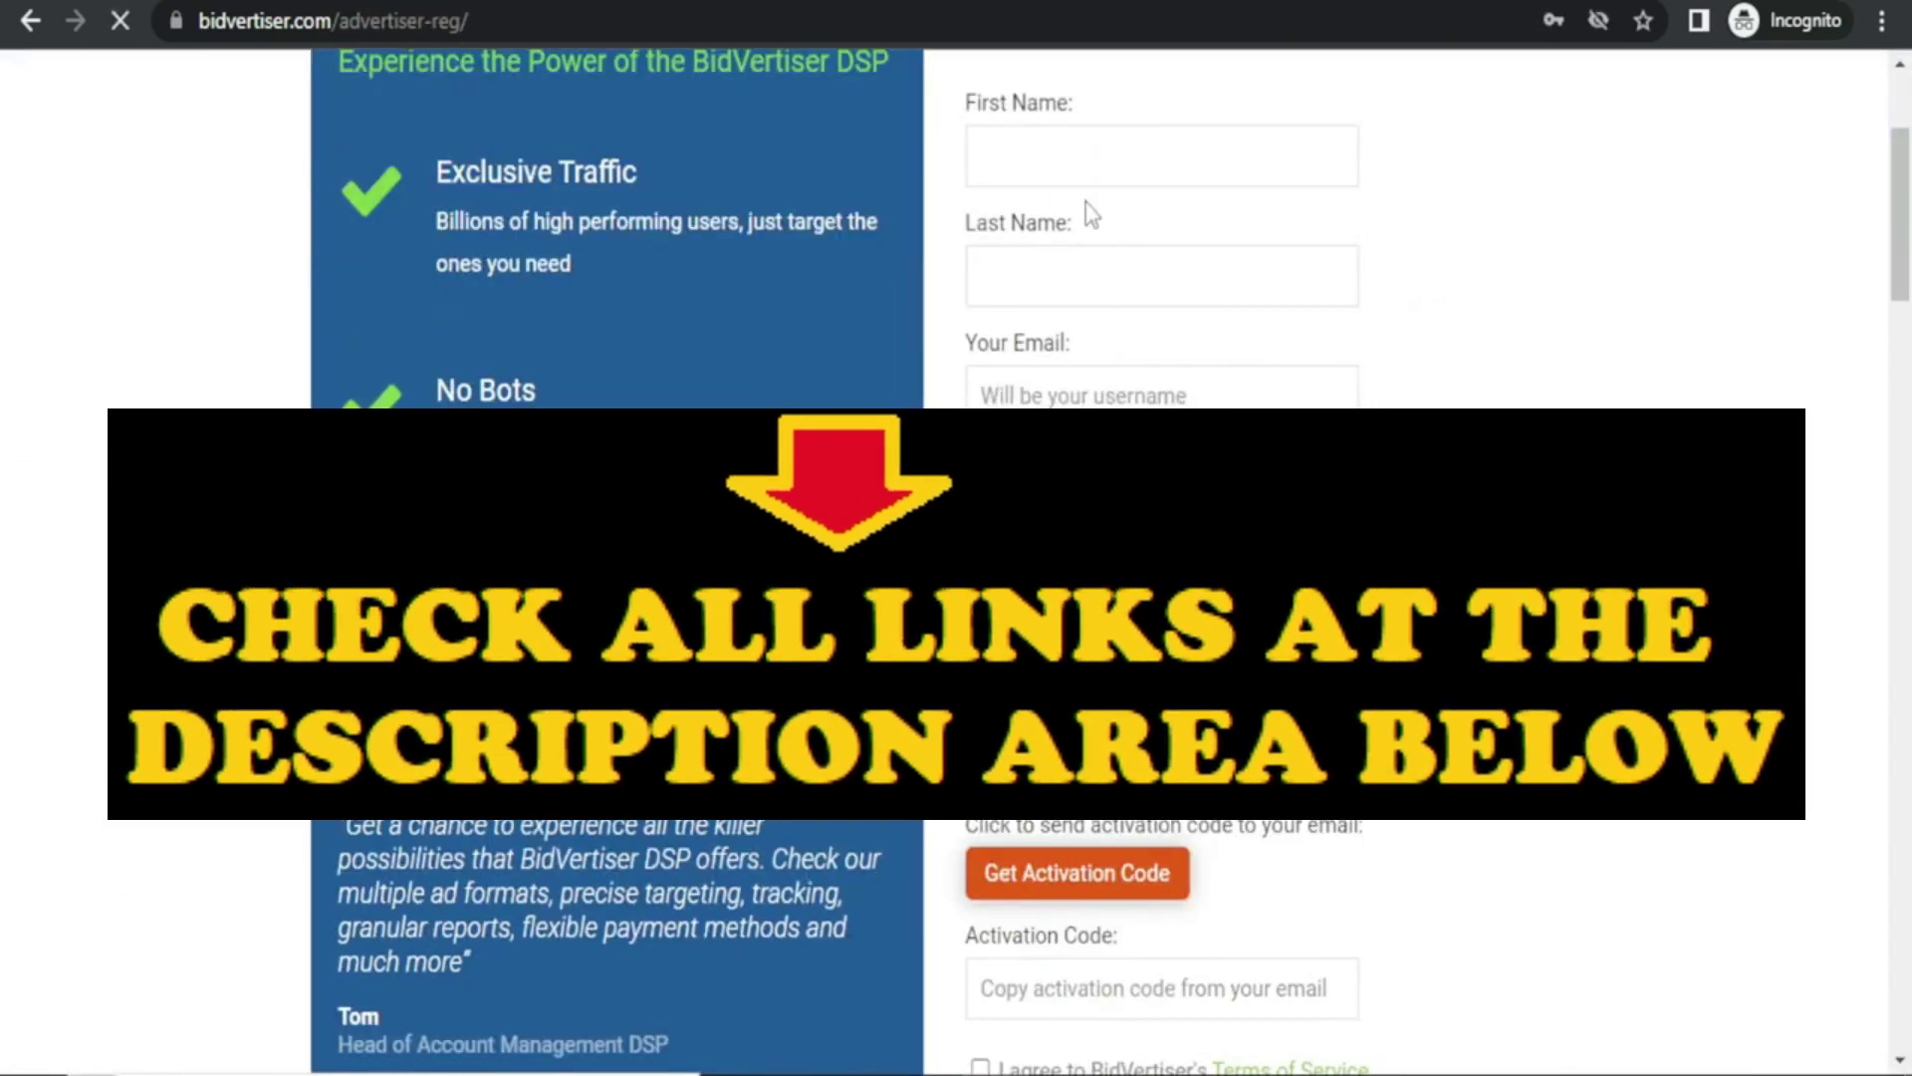
Step: Autofill the name, e-mail and saved password fields, then pass the 'I'm not a robot' check
click(1080, 148)
click(1102, 236)
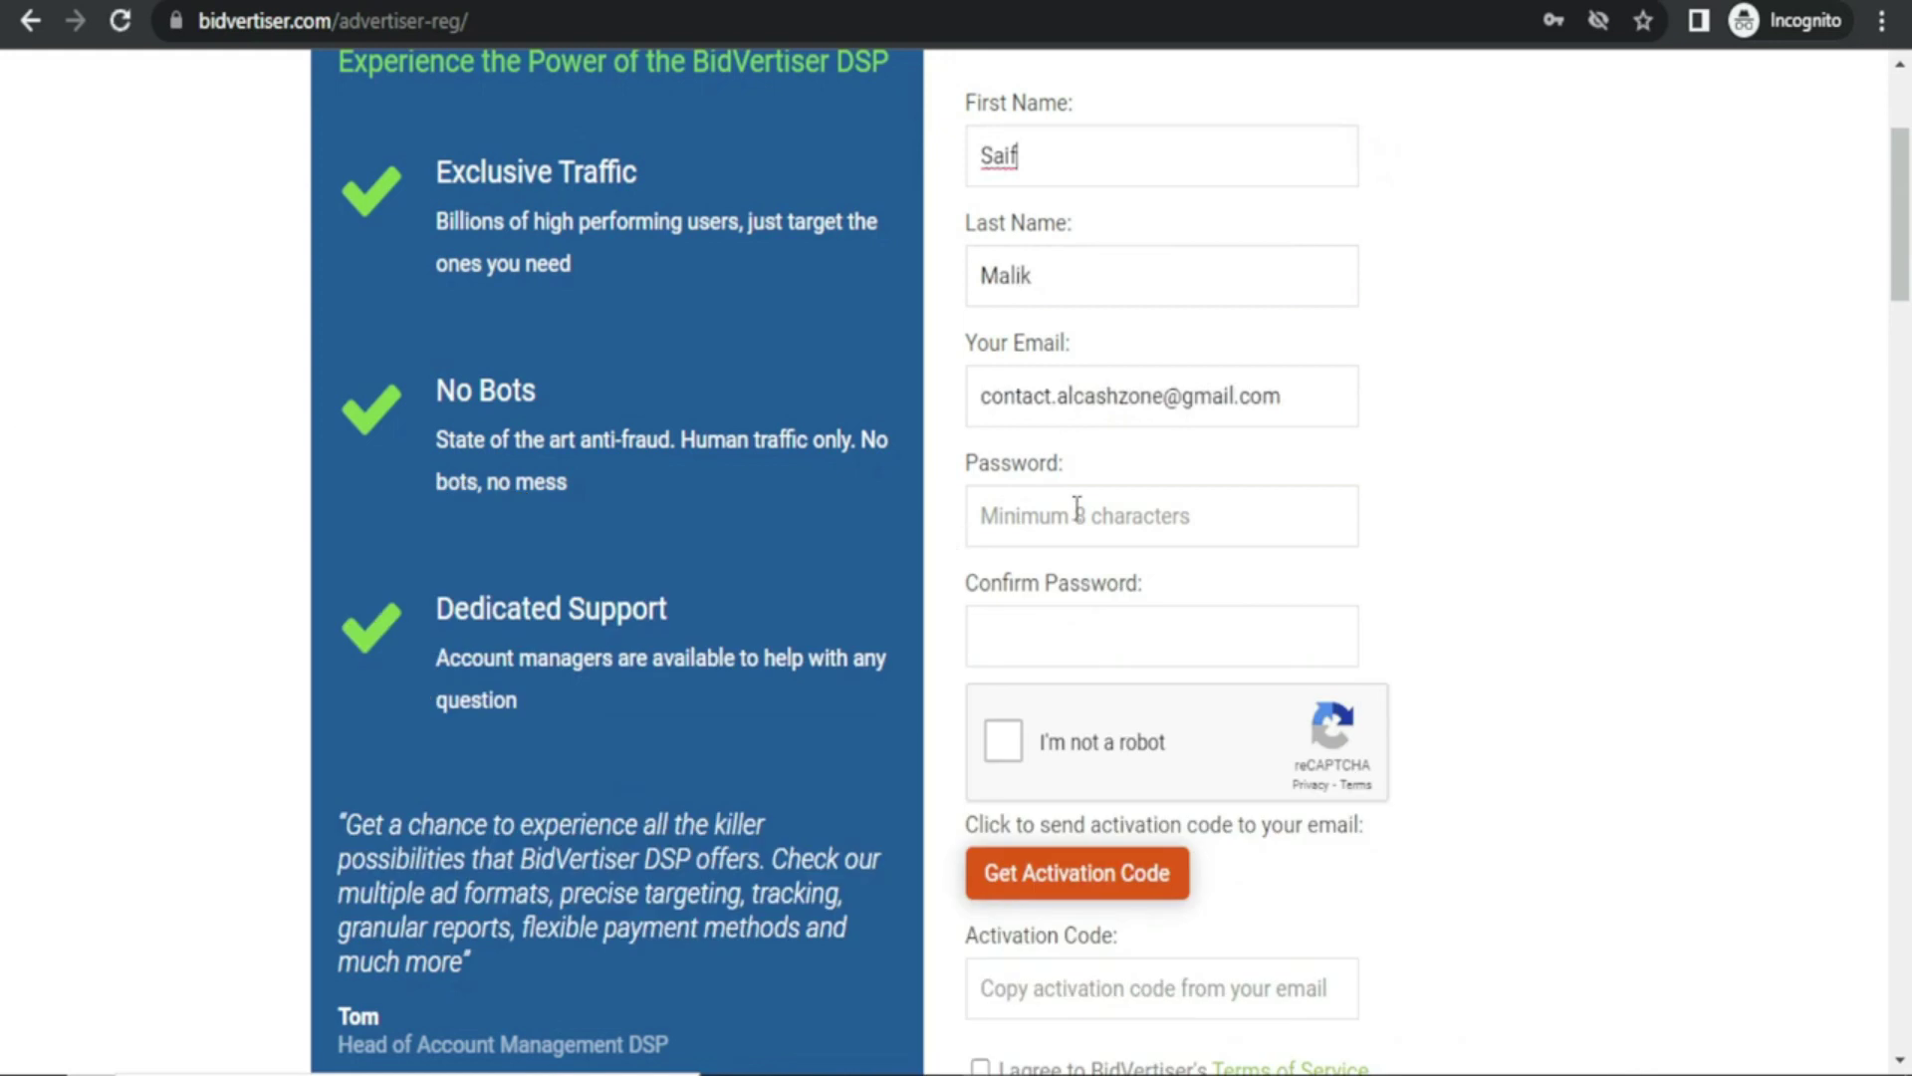
click(1049, 508)
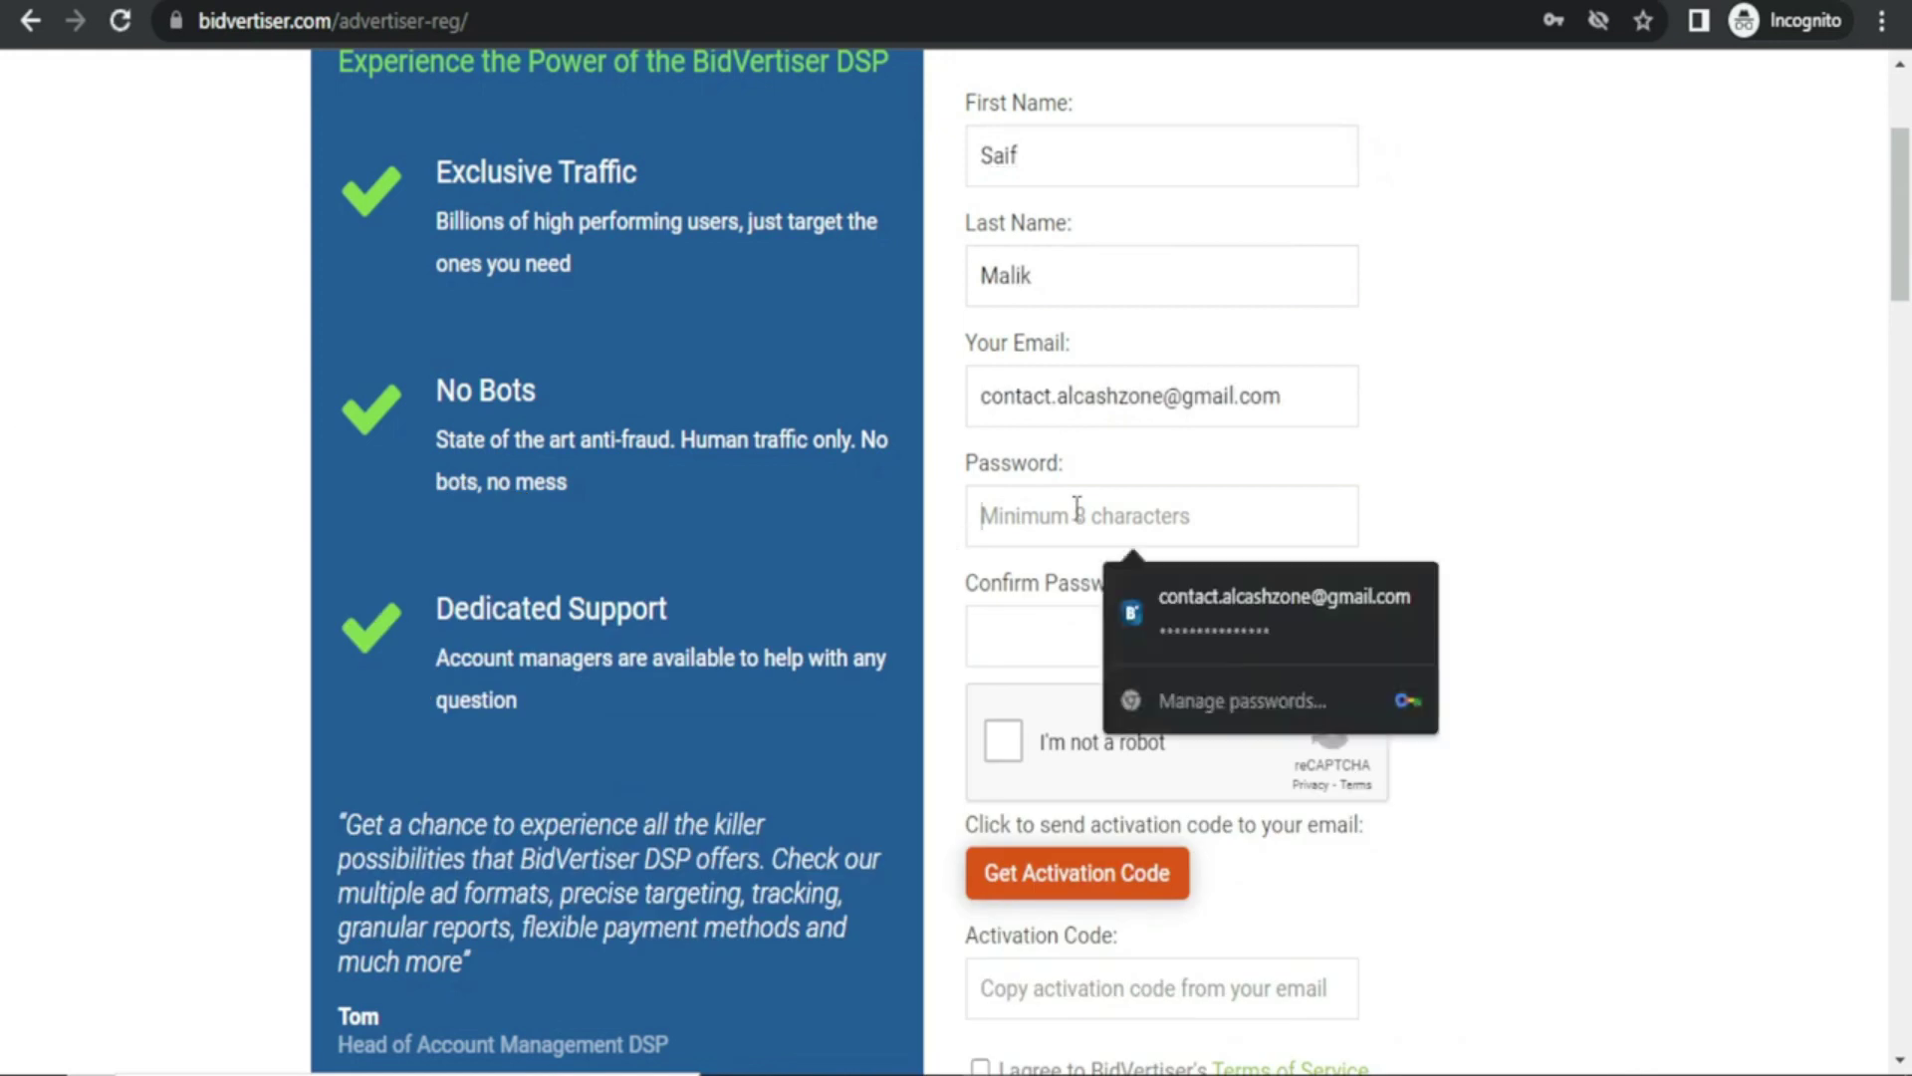
click(1235, 602)
click(1003, 742)
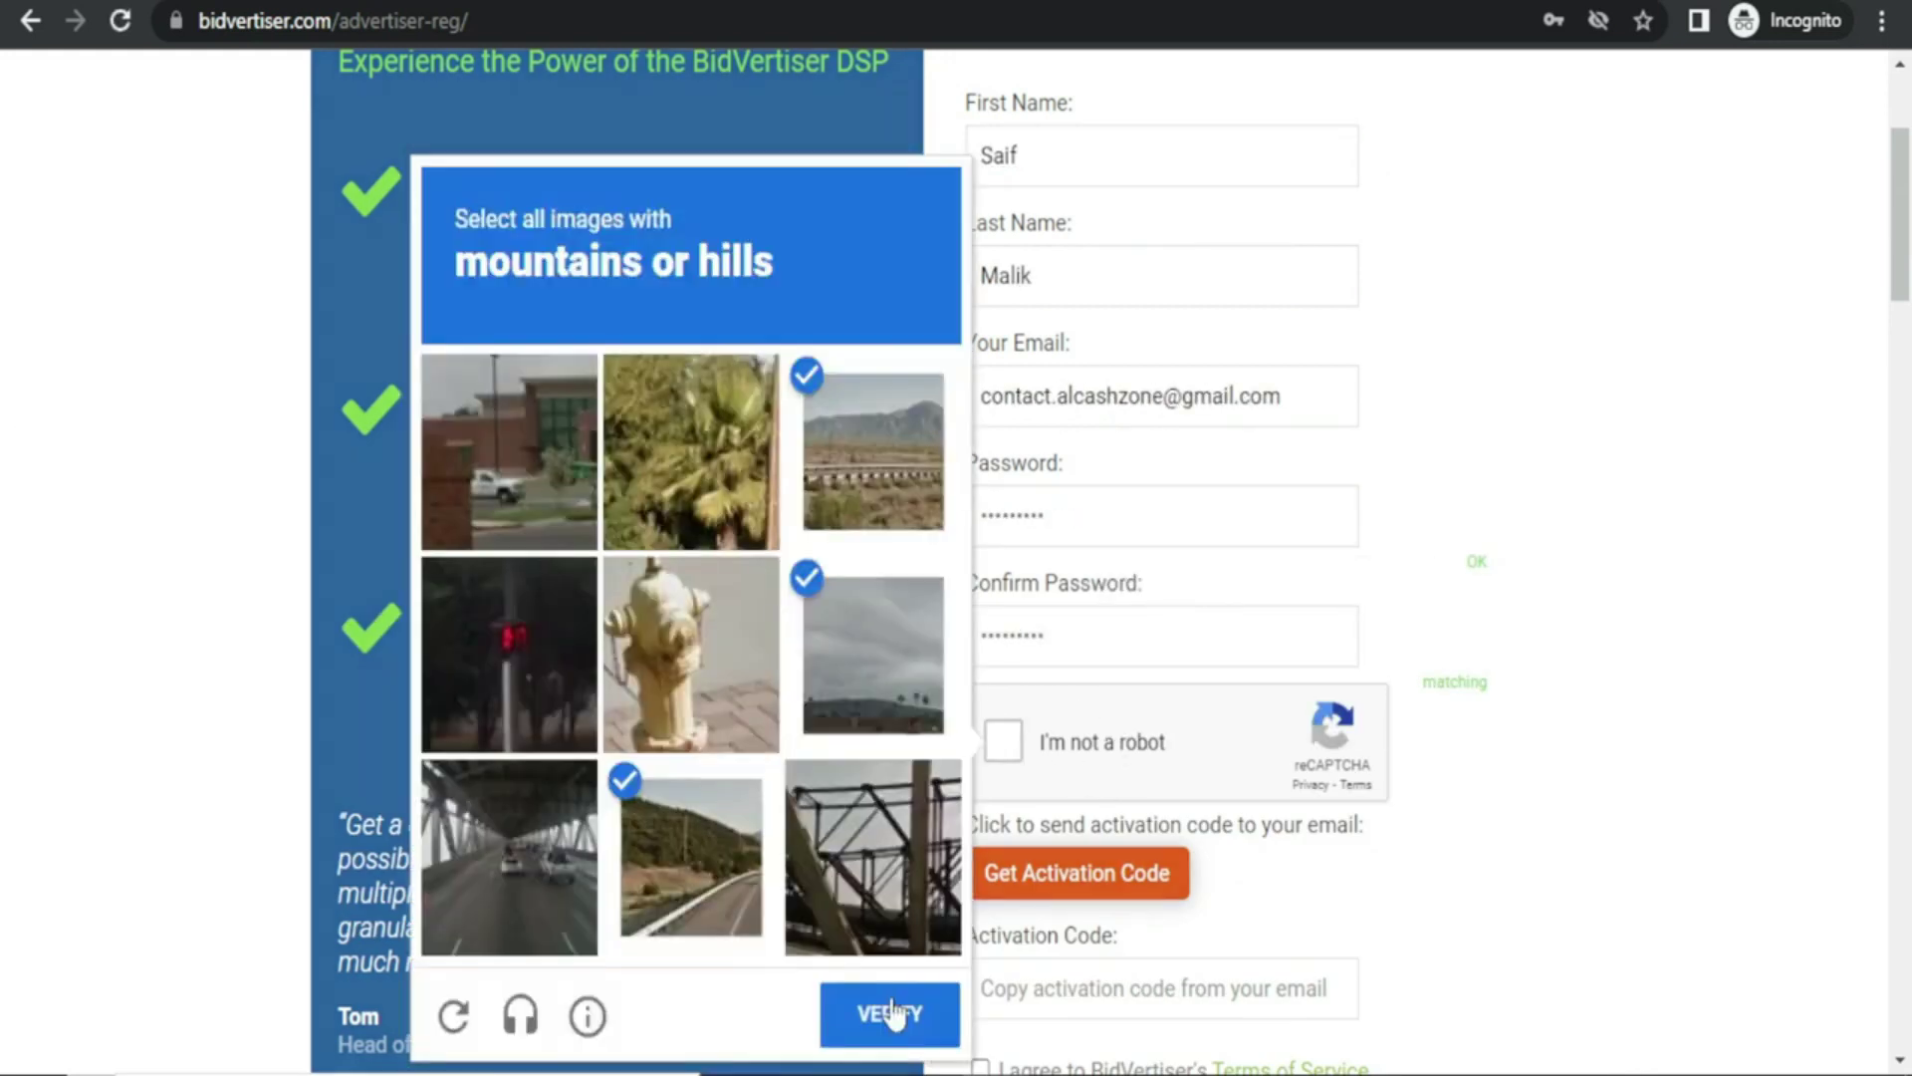
click(890, 1001)
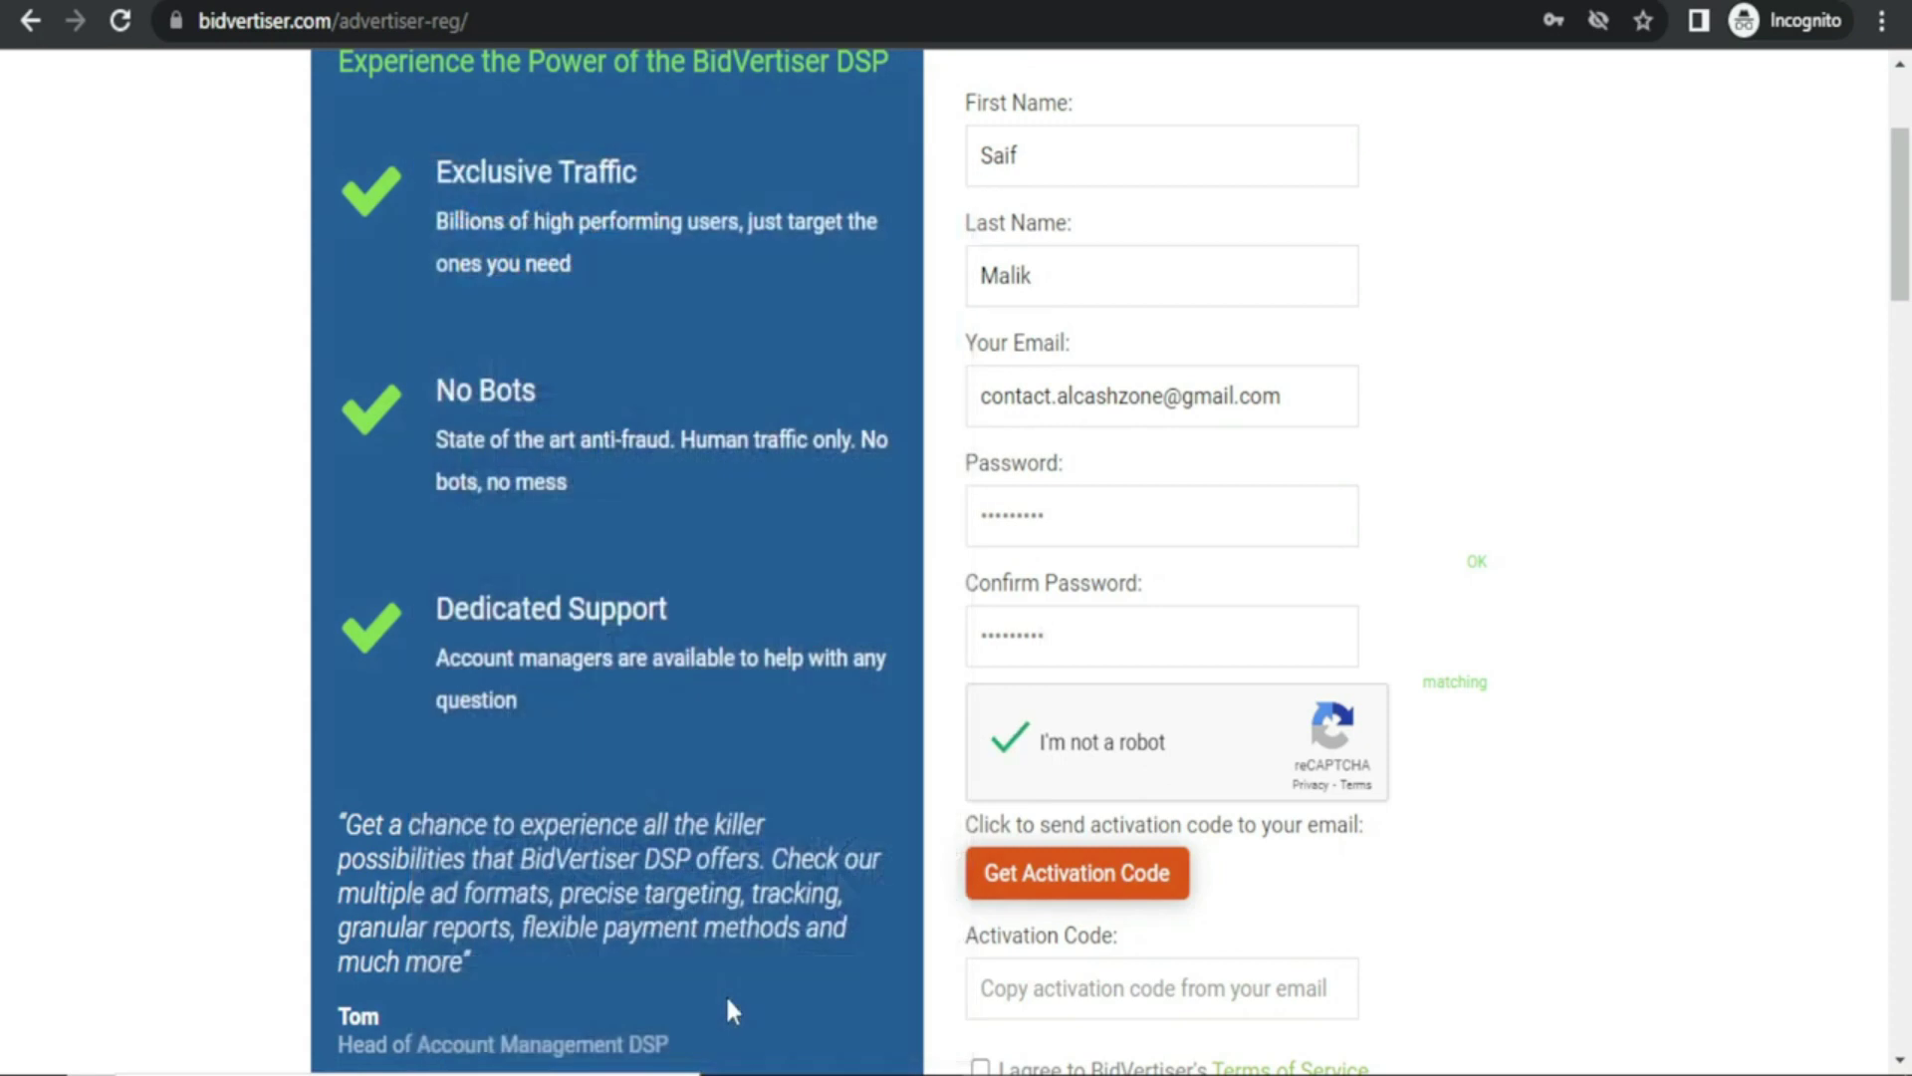
scroll(1313, 717, down, 2)
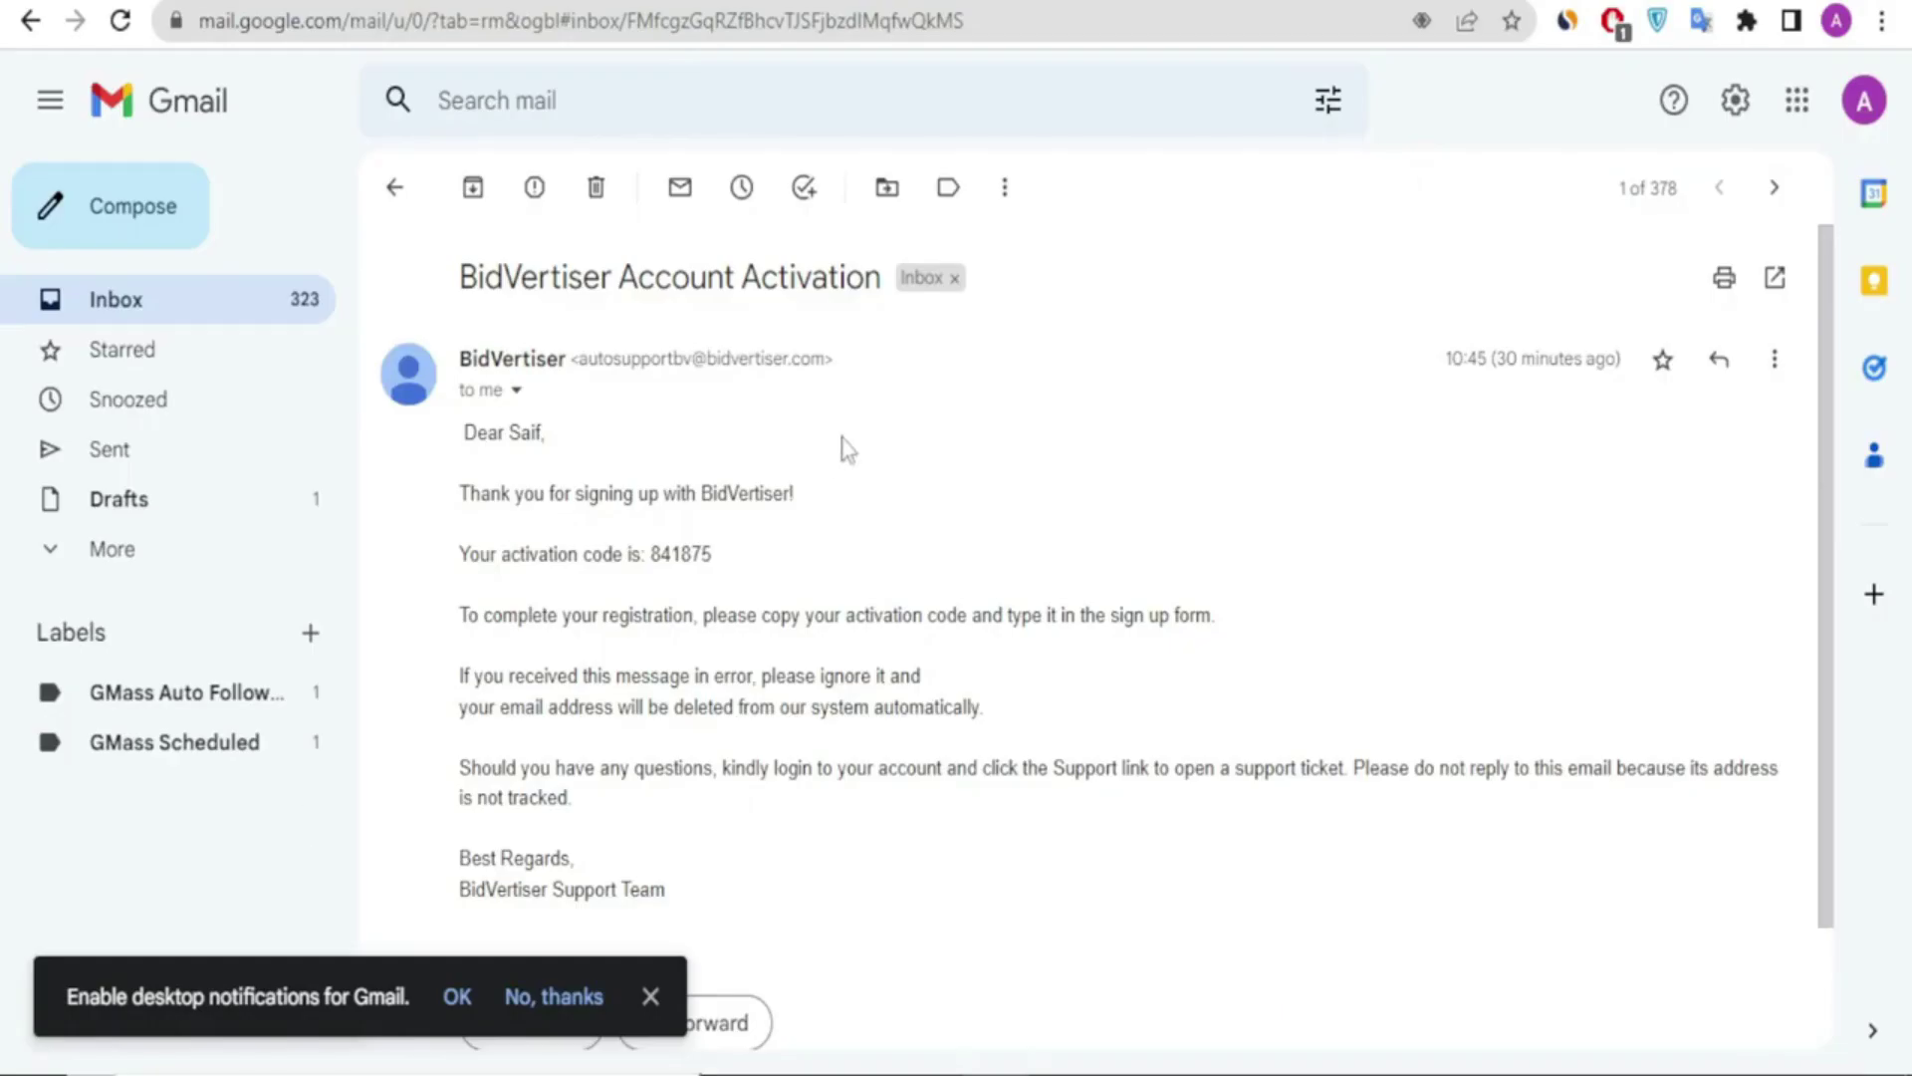
Step: Scroll down the BidVertiser Account Activation email to find the activation code
scroll(845, 508, down, 2)
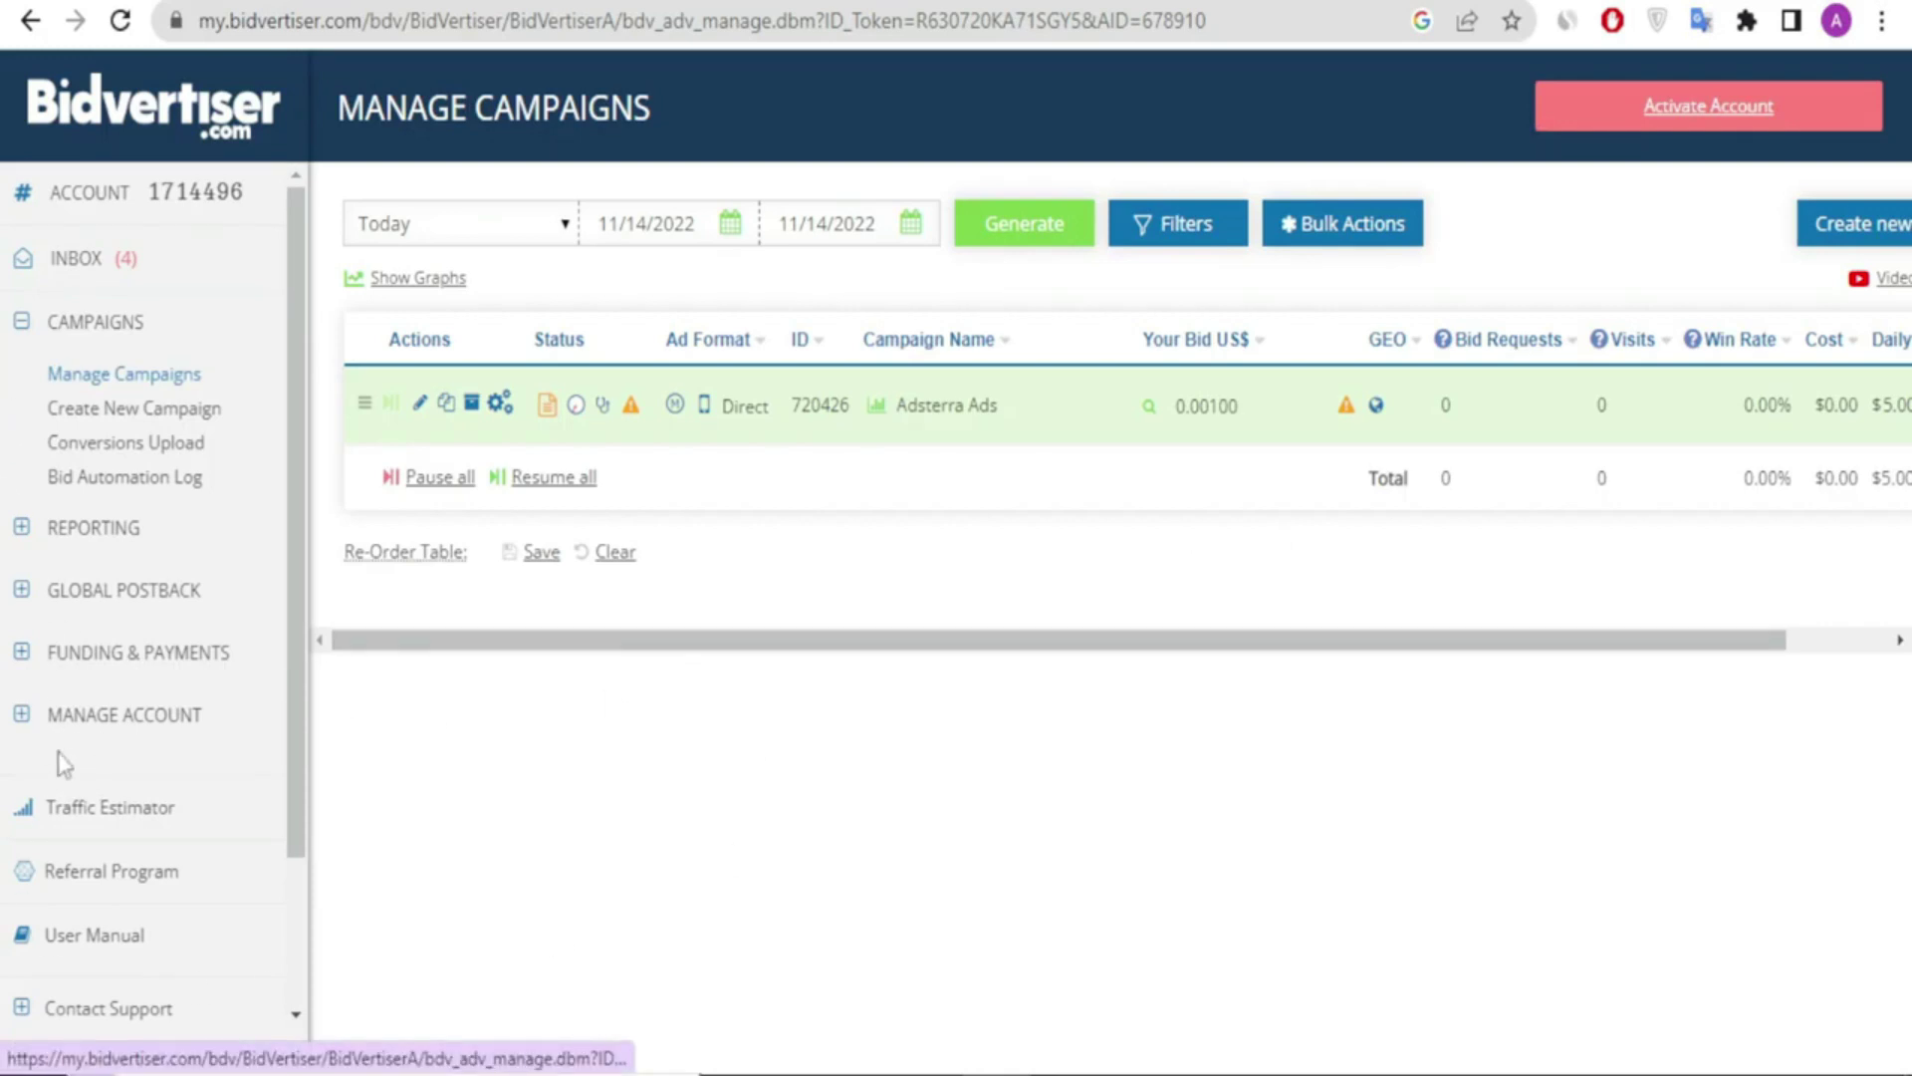
Step: Scroll the Create New Campaign page down and back up
scroll(164, 598, down, 2)
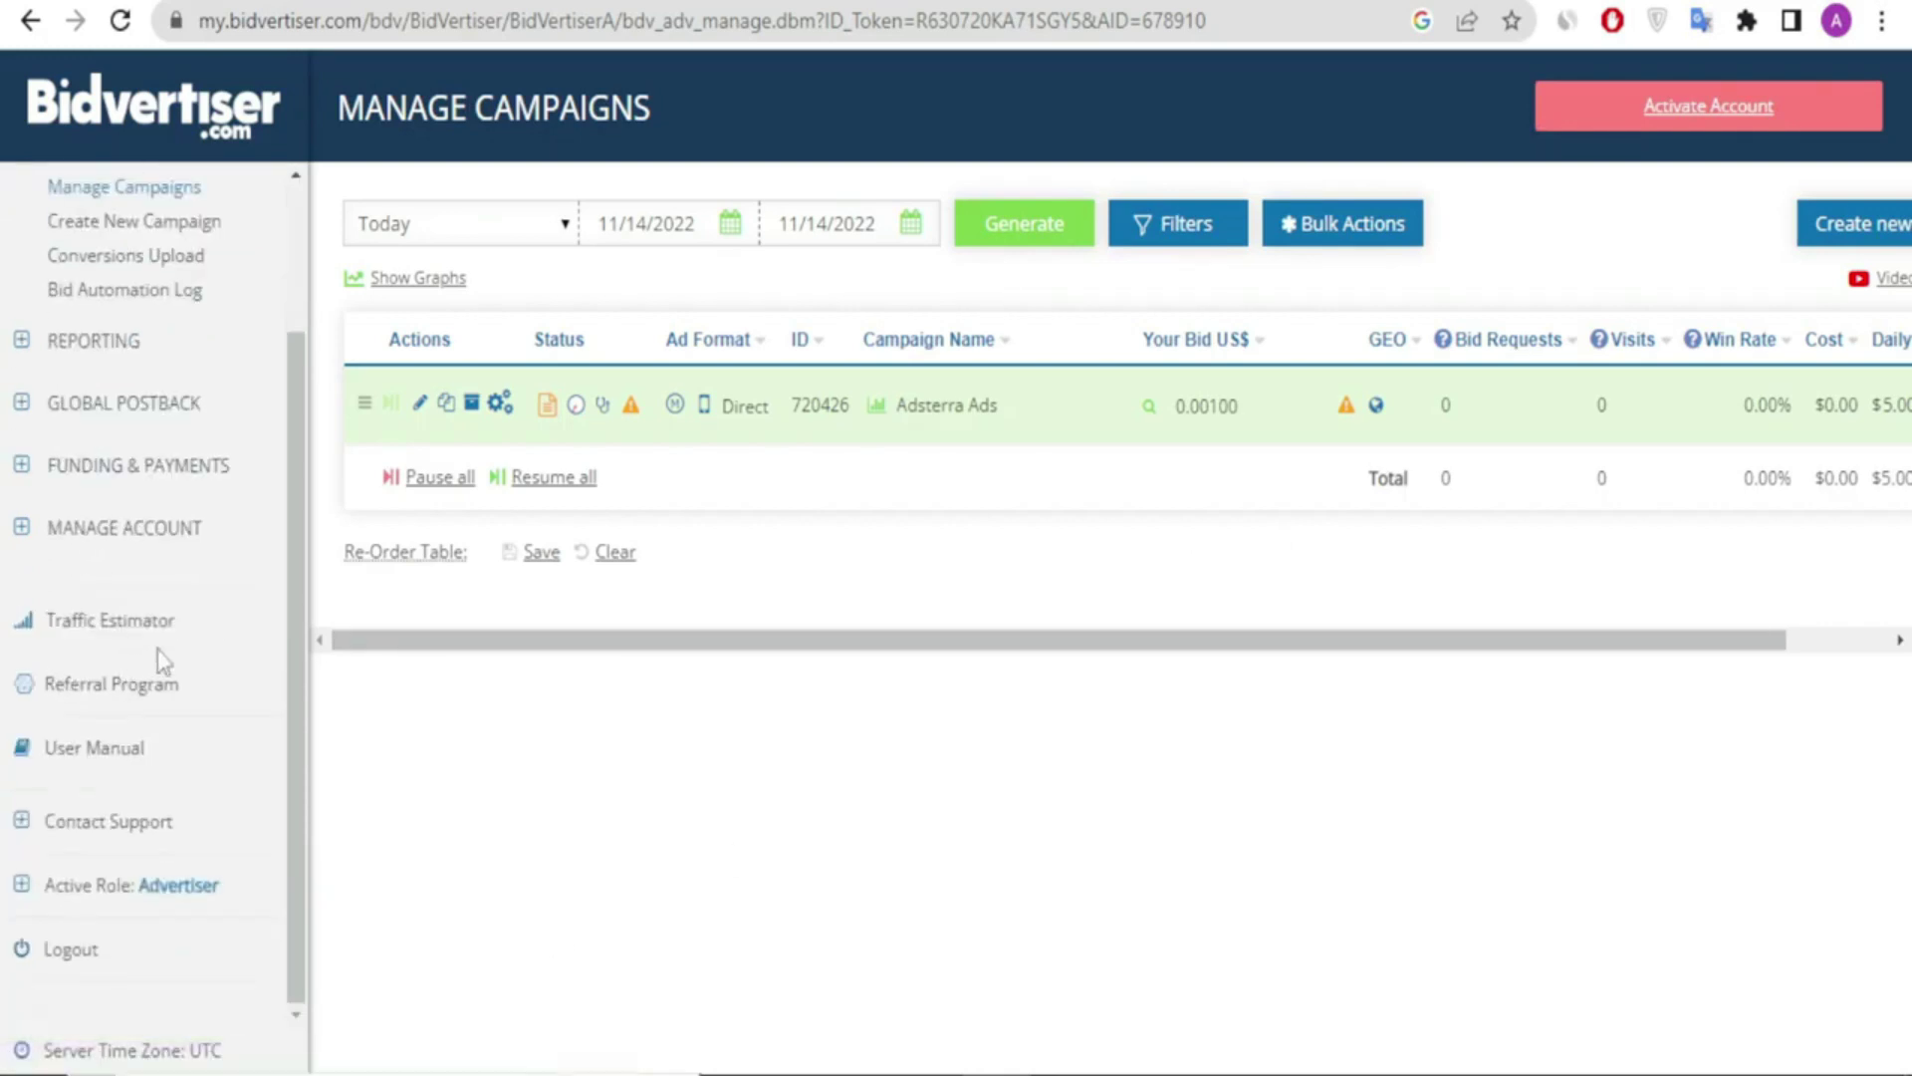
scroll(157, 650, up, 2)
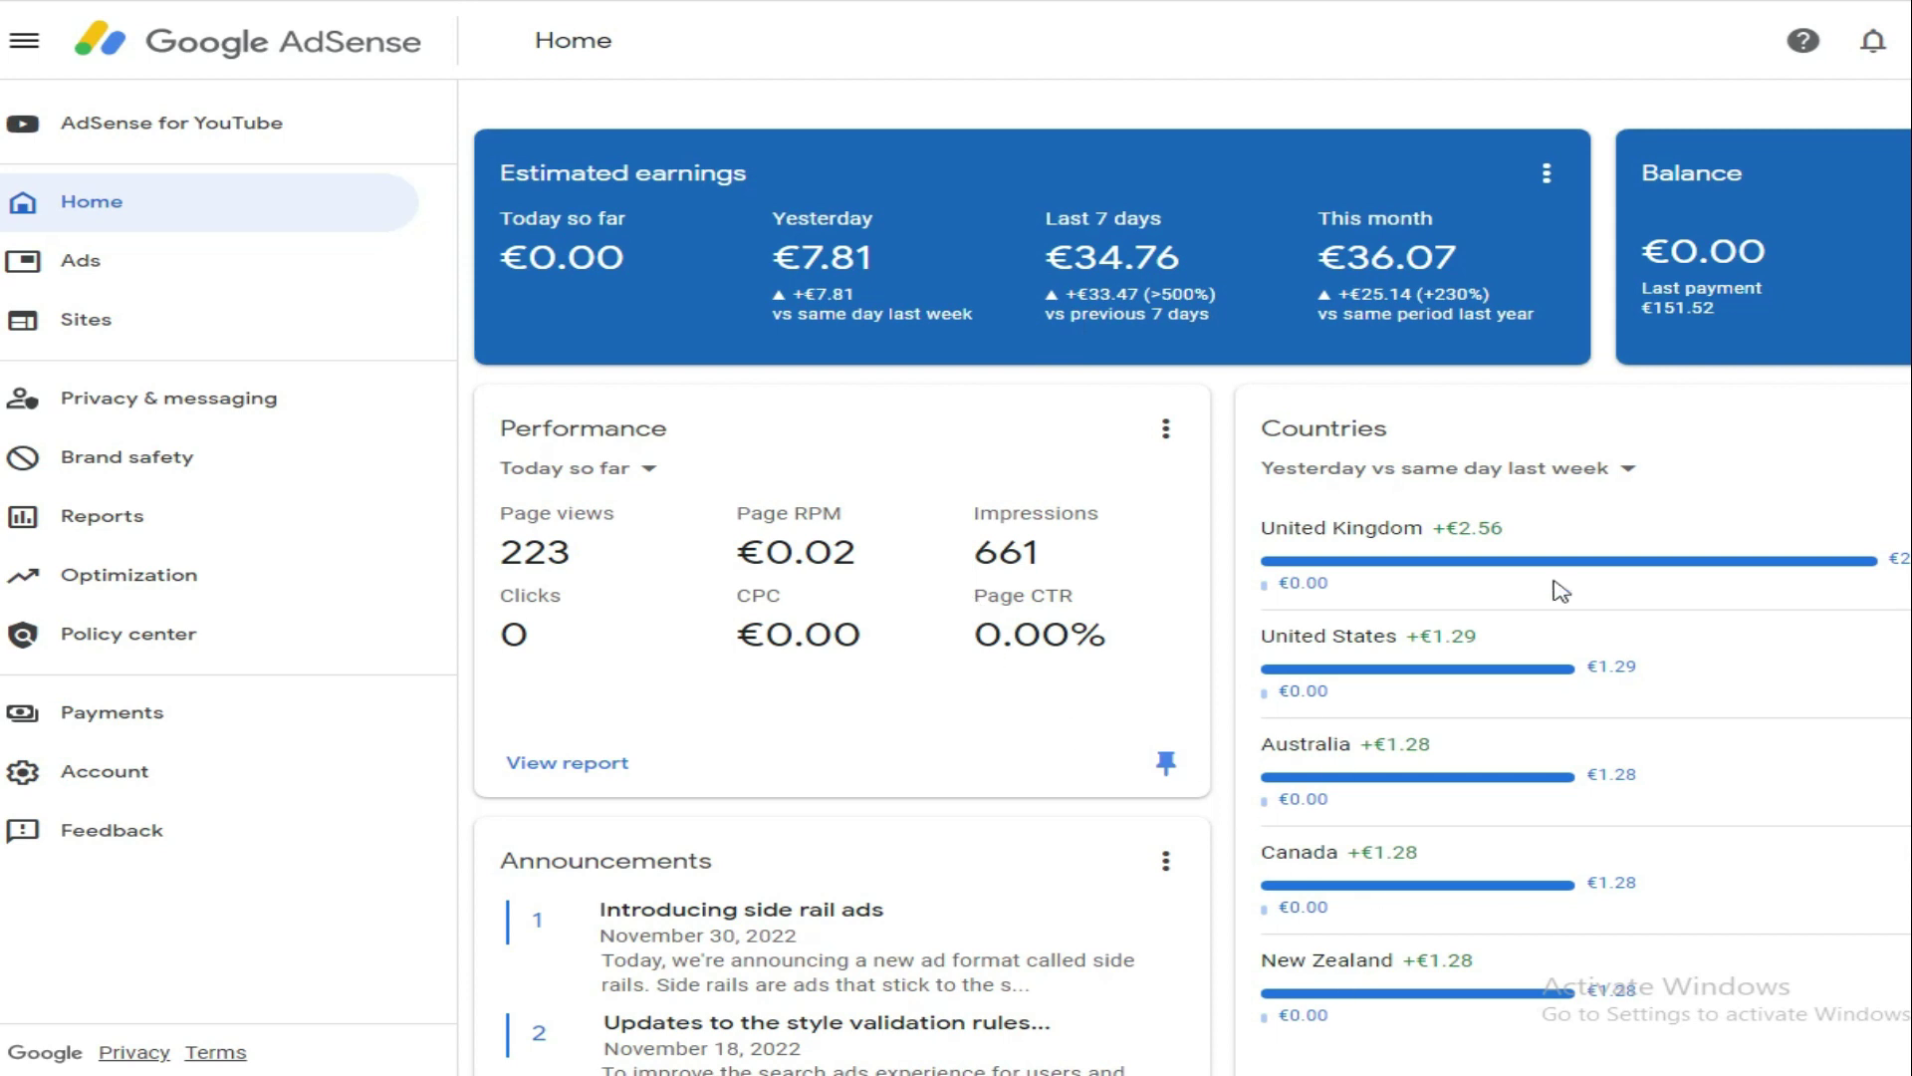
Step: Reload the AdSense Home dashboard with F5
scroll(1192, 576, down, 2)
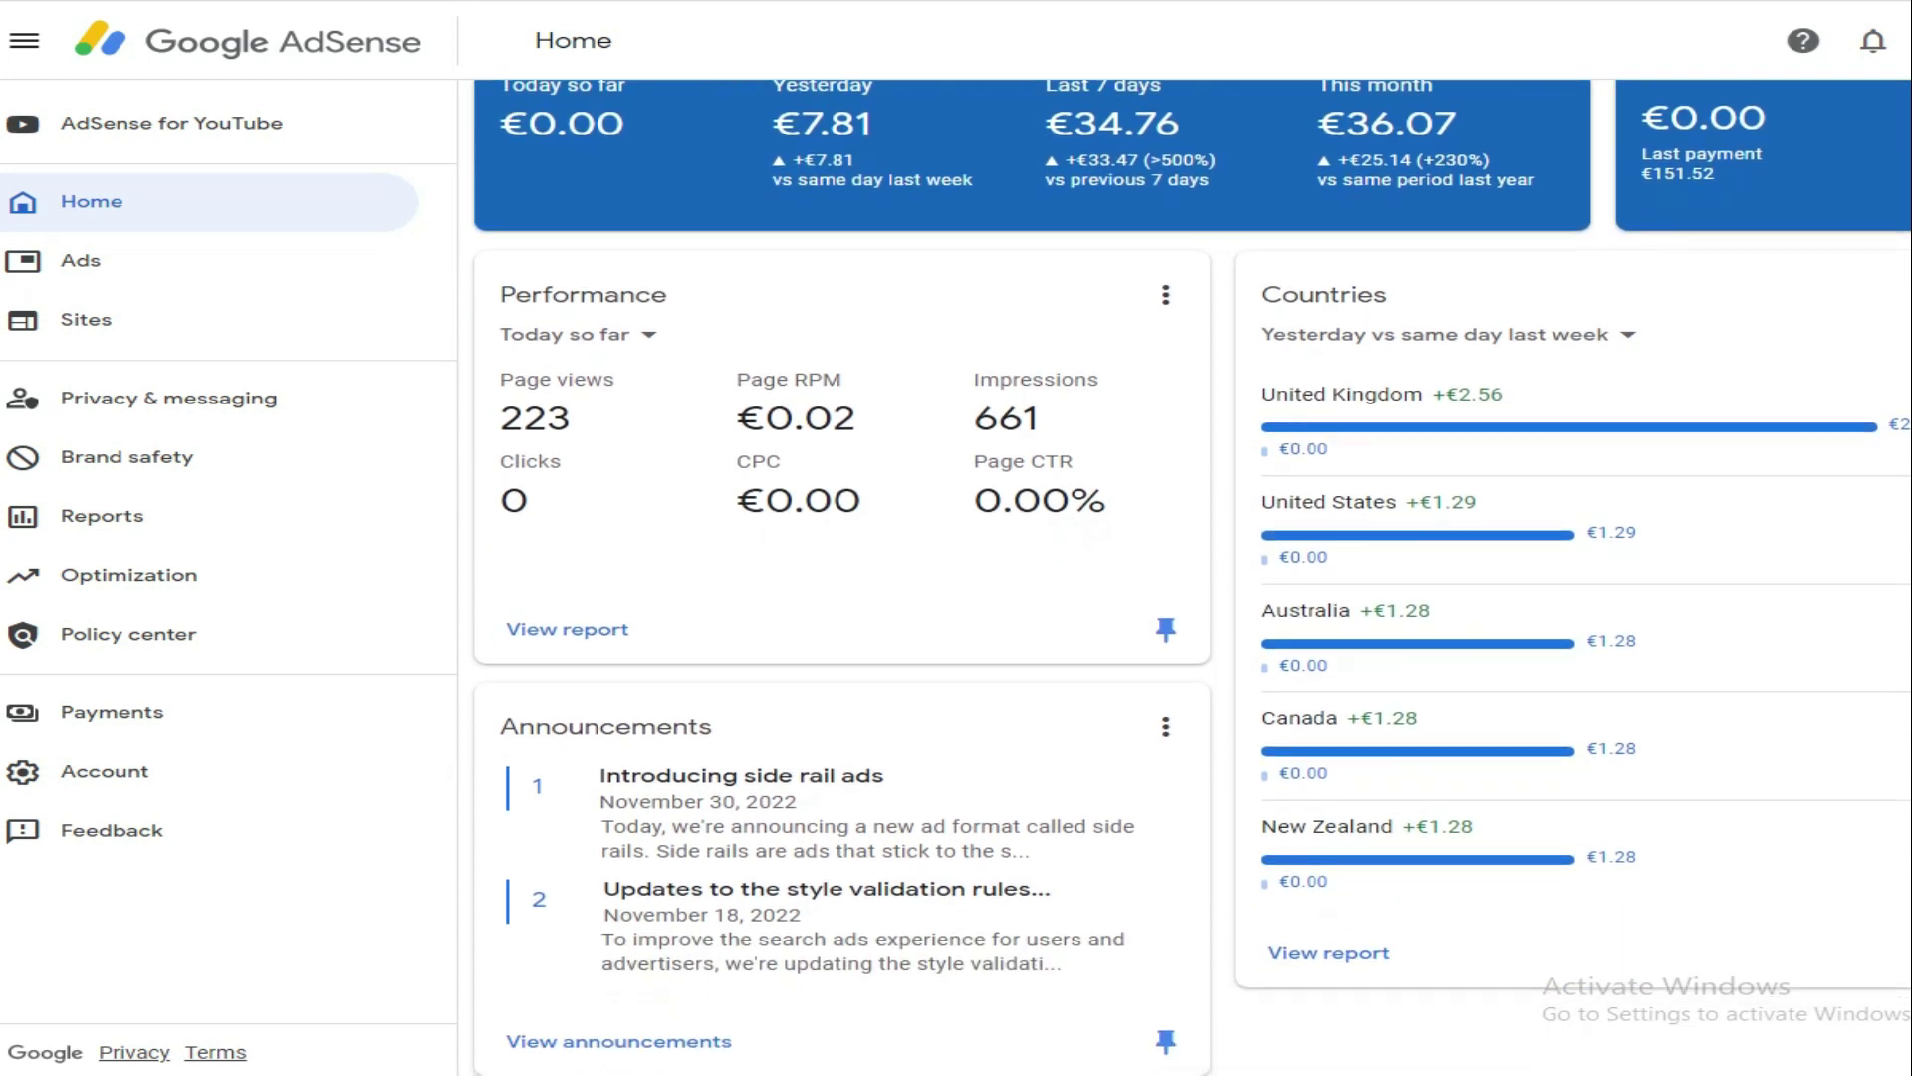
scroll(1193, 577, up, 2)
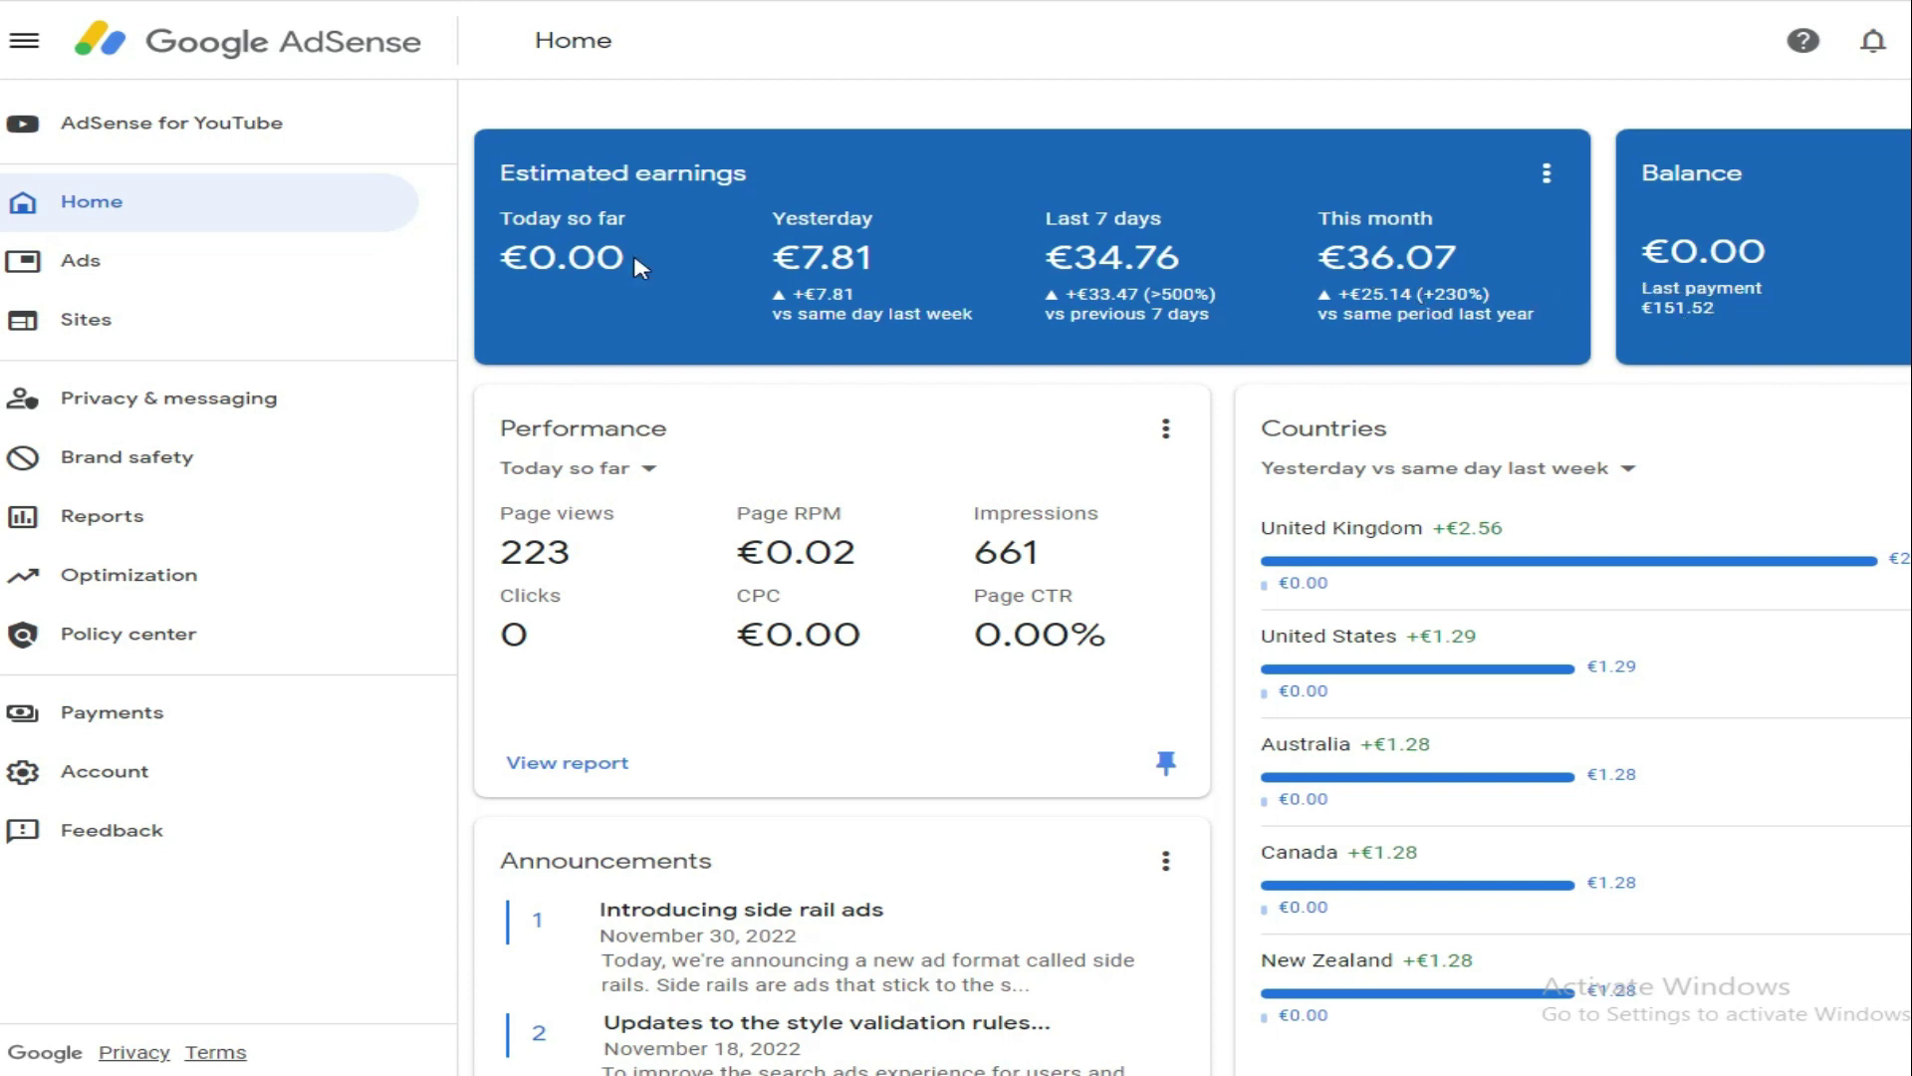
key(F5)
Step: Cycle the Performance period through Yesterday and Today so far, ending on Last 7 days vs previous 7 days
click(570, 484)
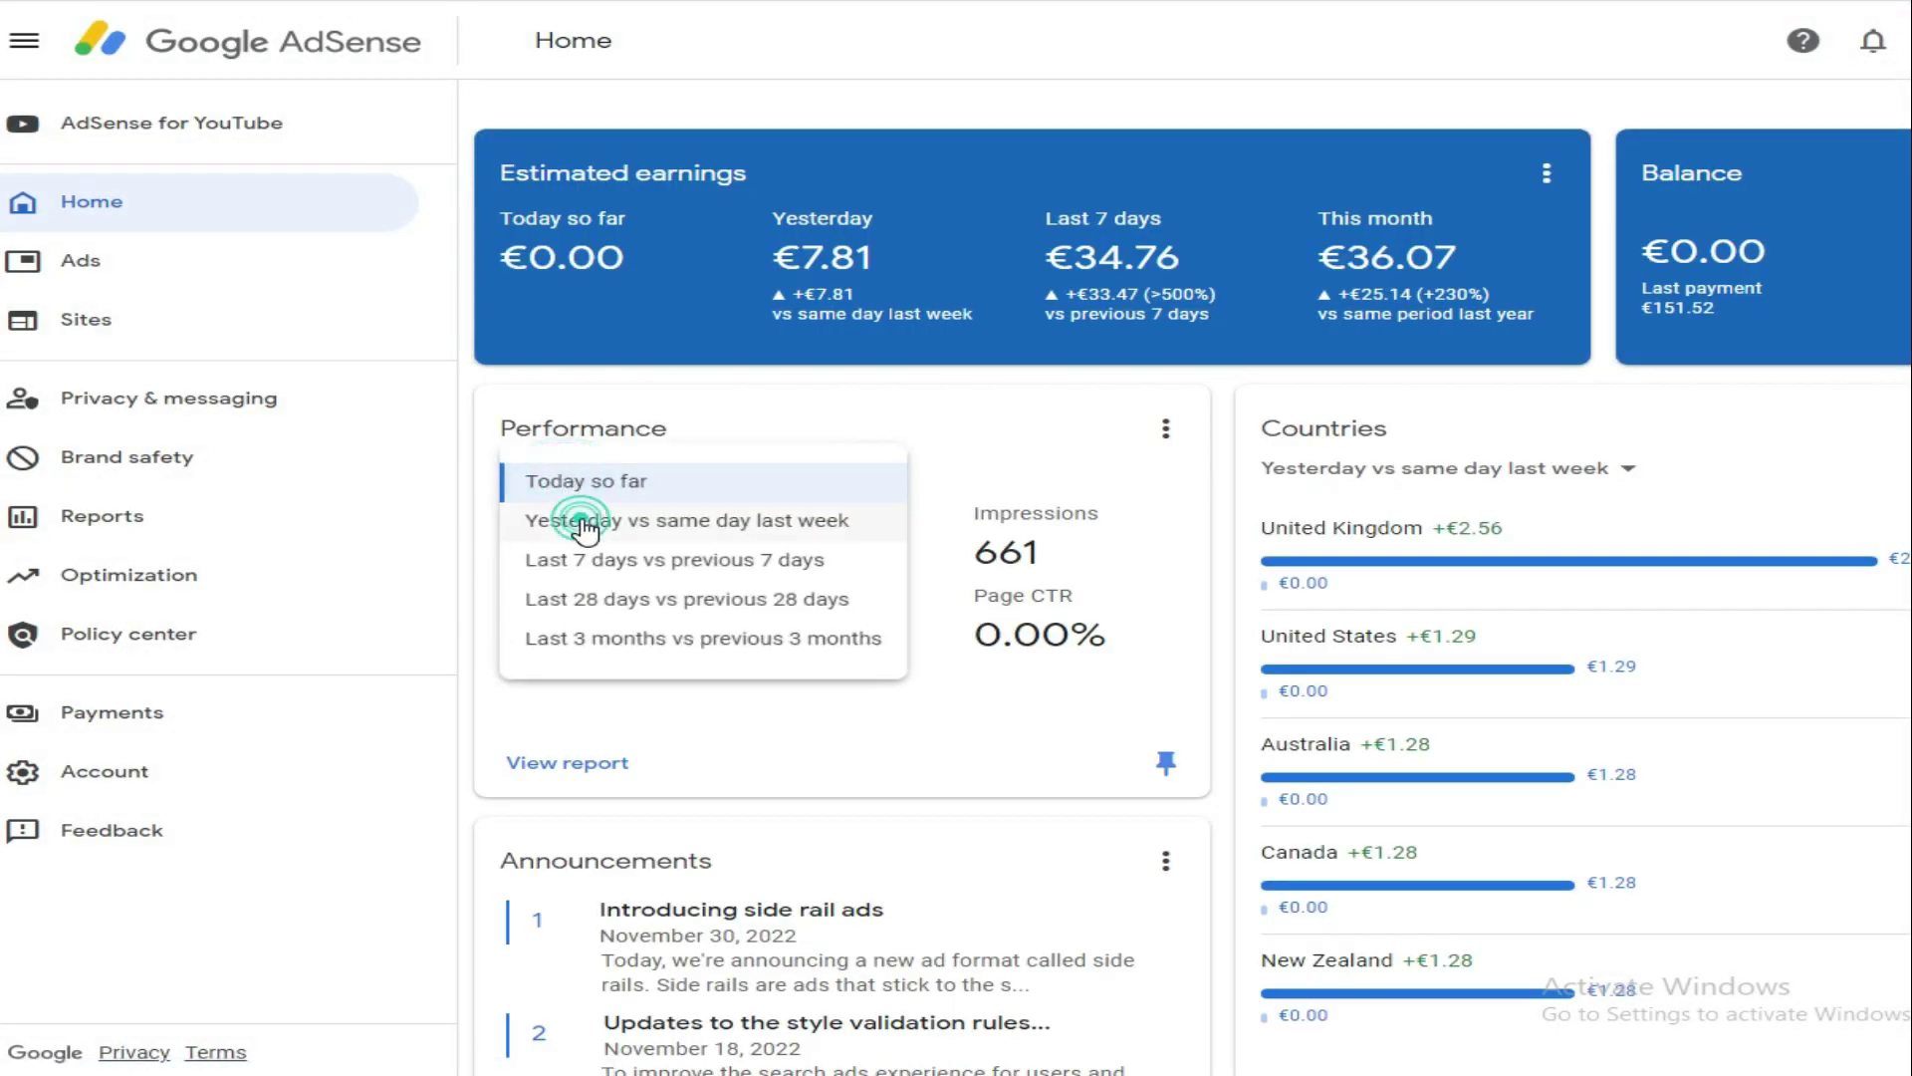
click(571, 517)
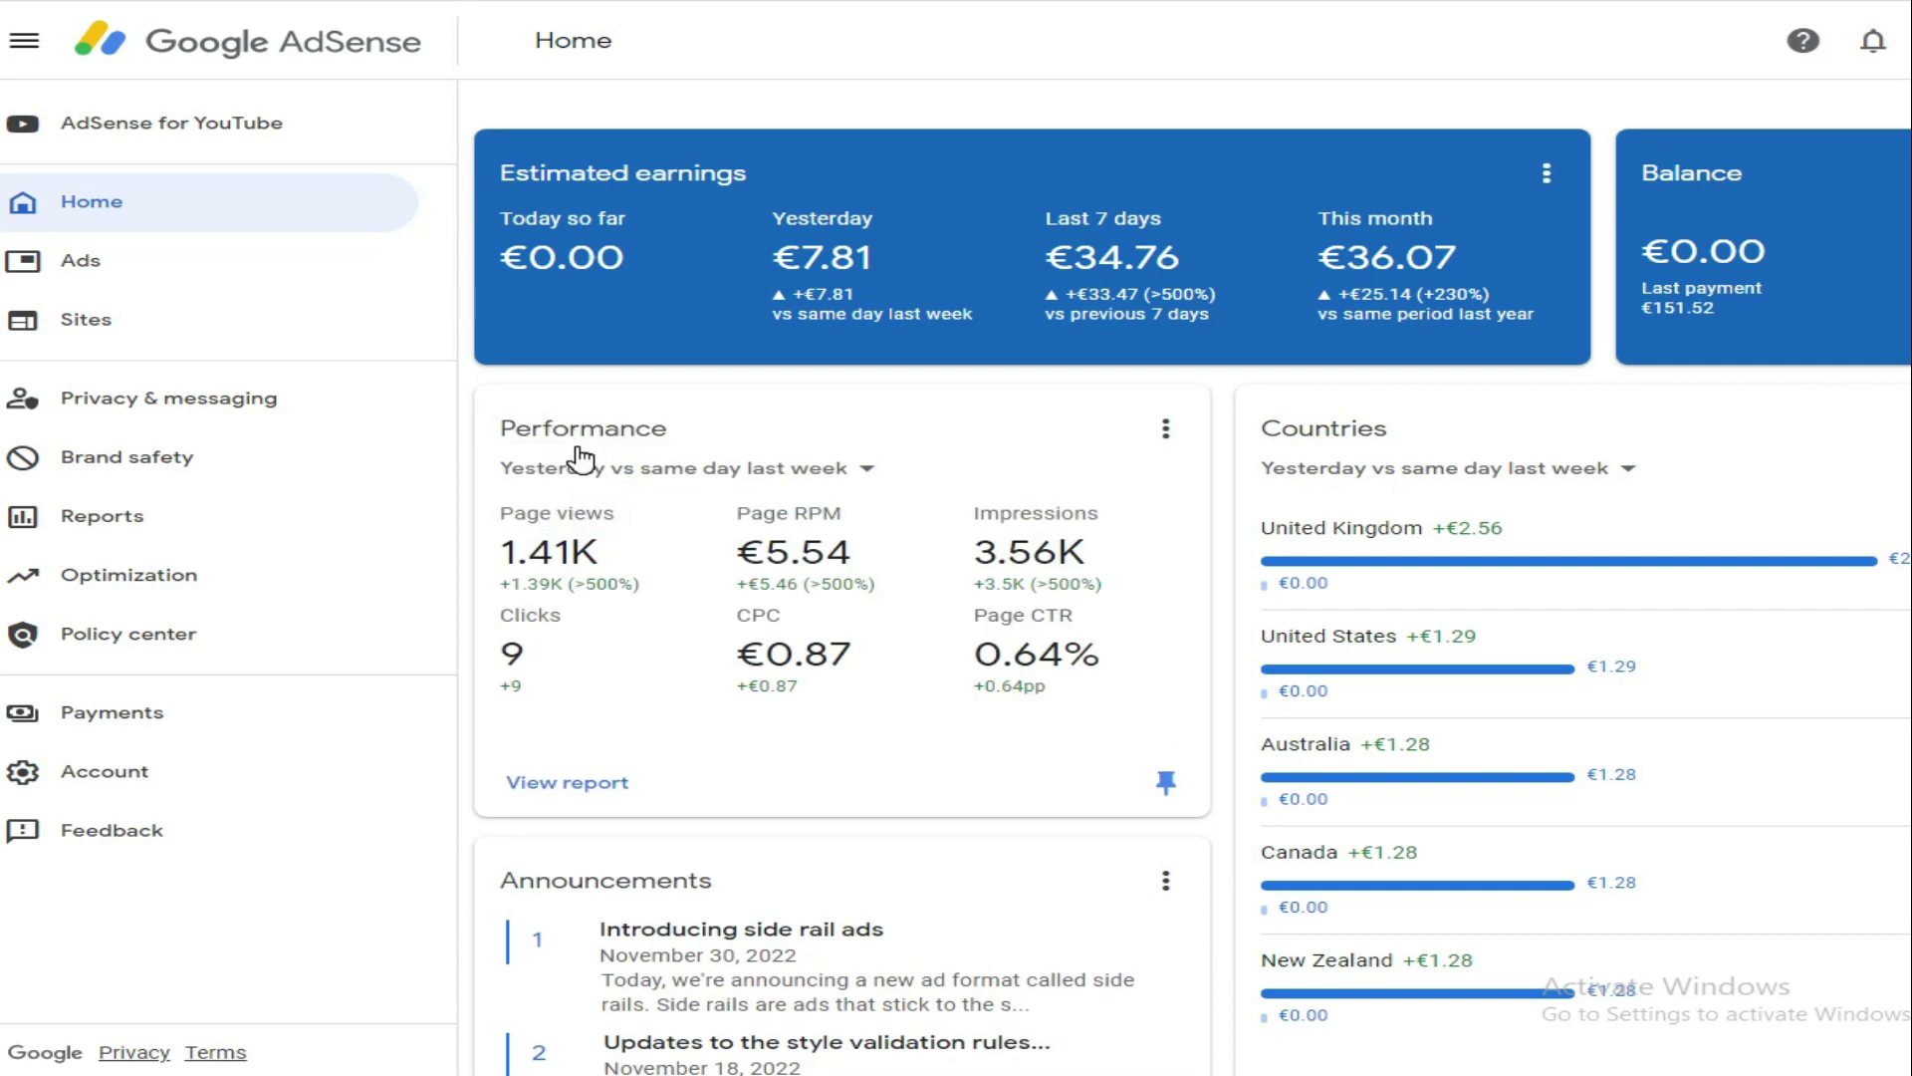
click(597, 479)
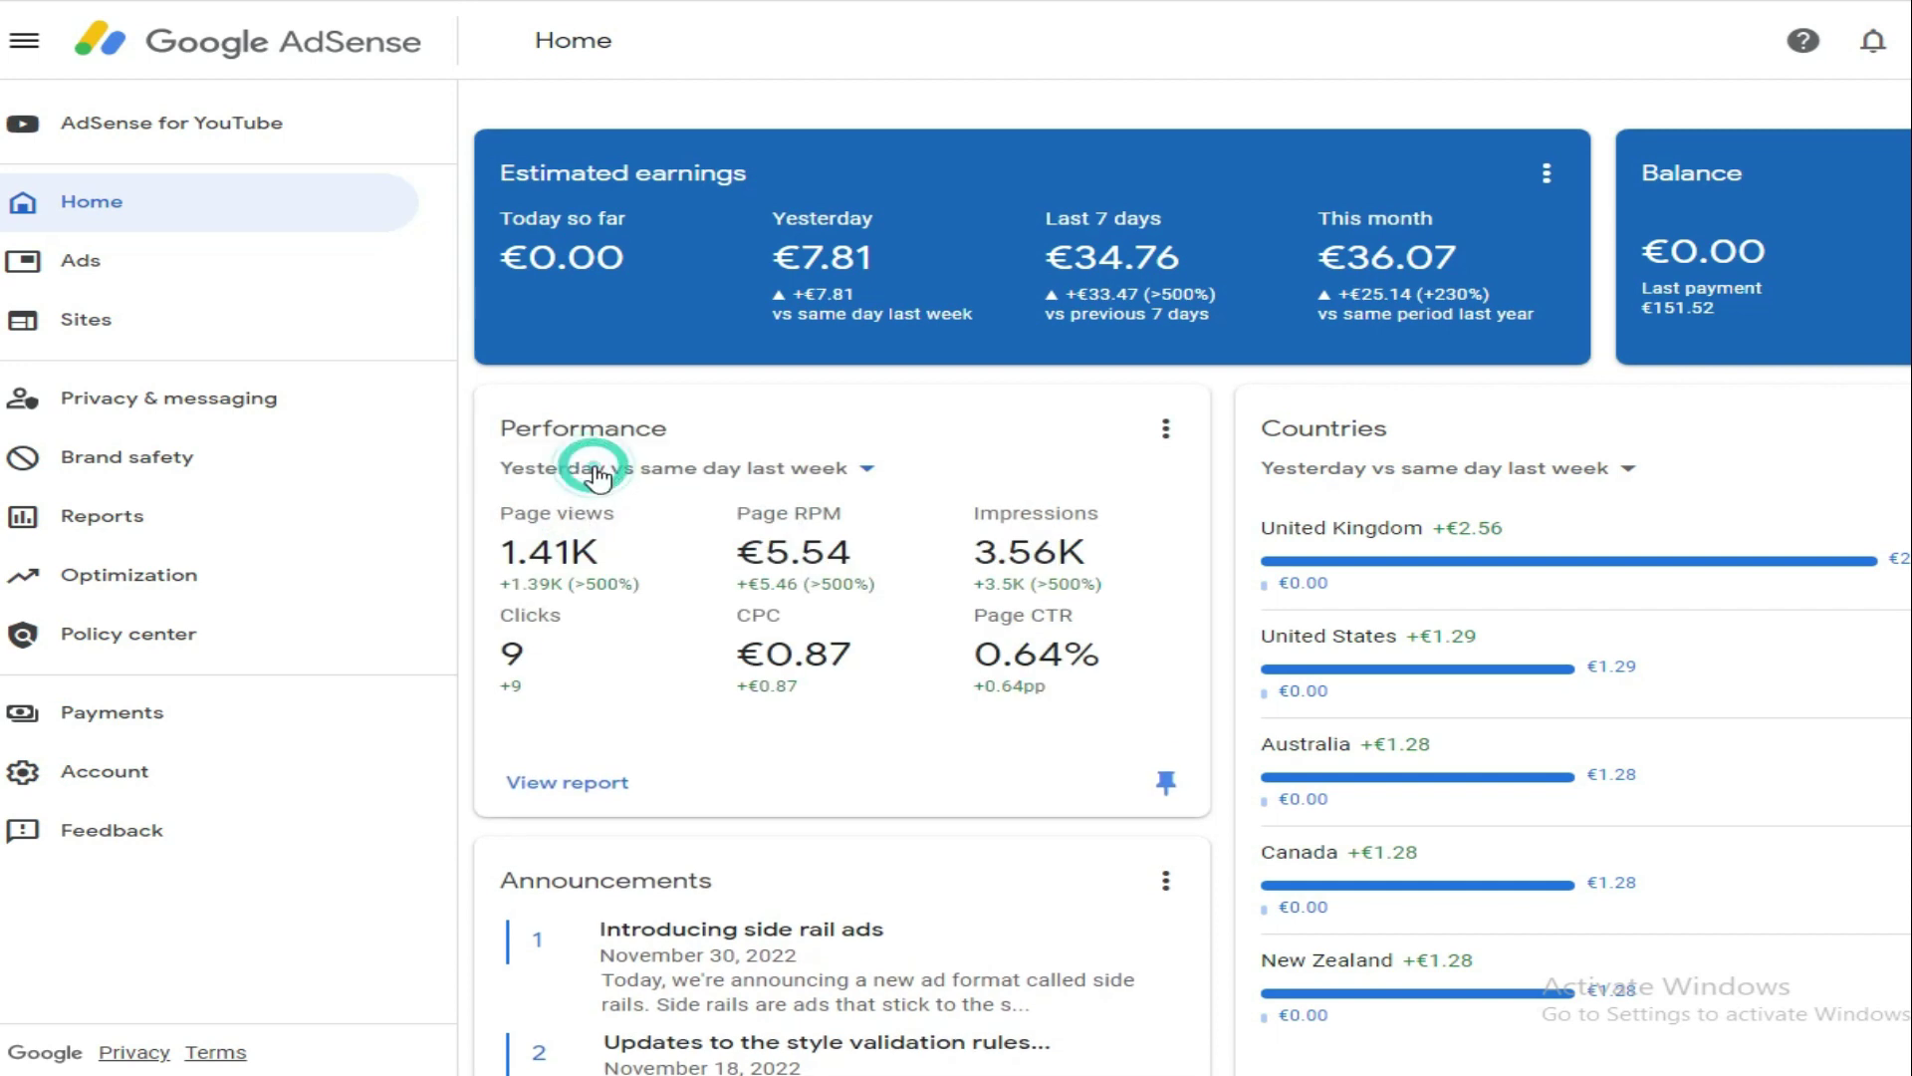
click(598, 482)
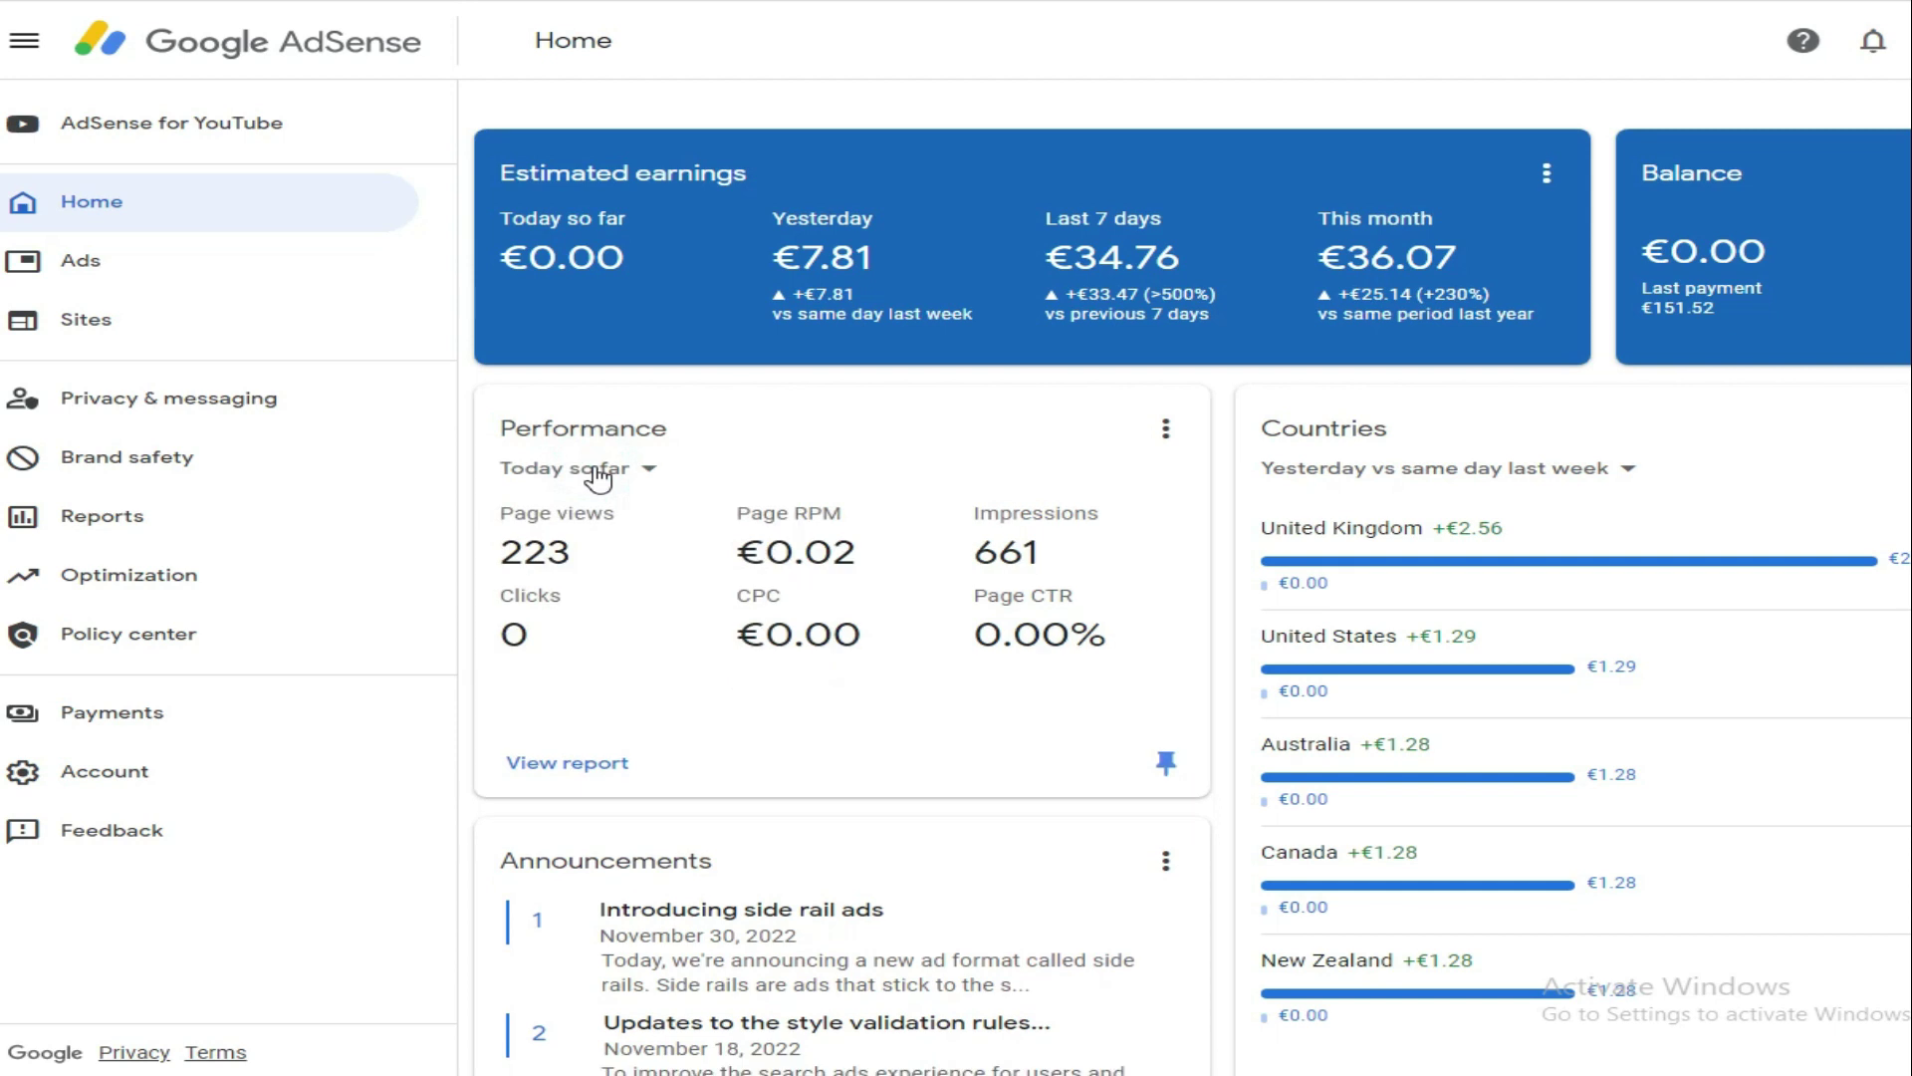
click(598, 479)
click(573, 518)
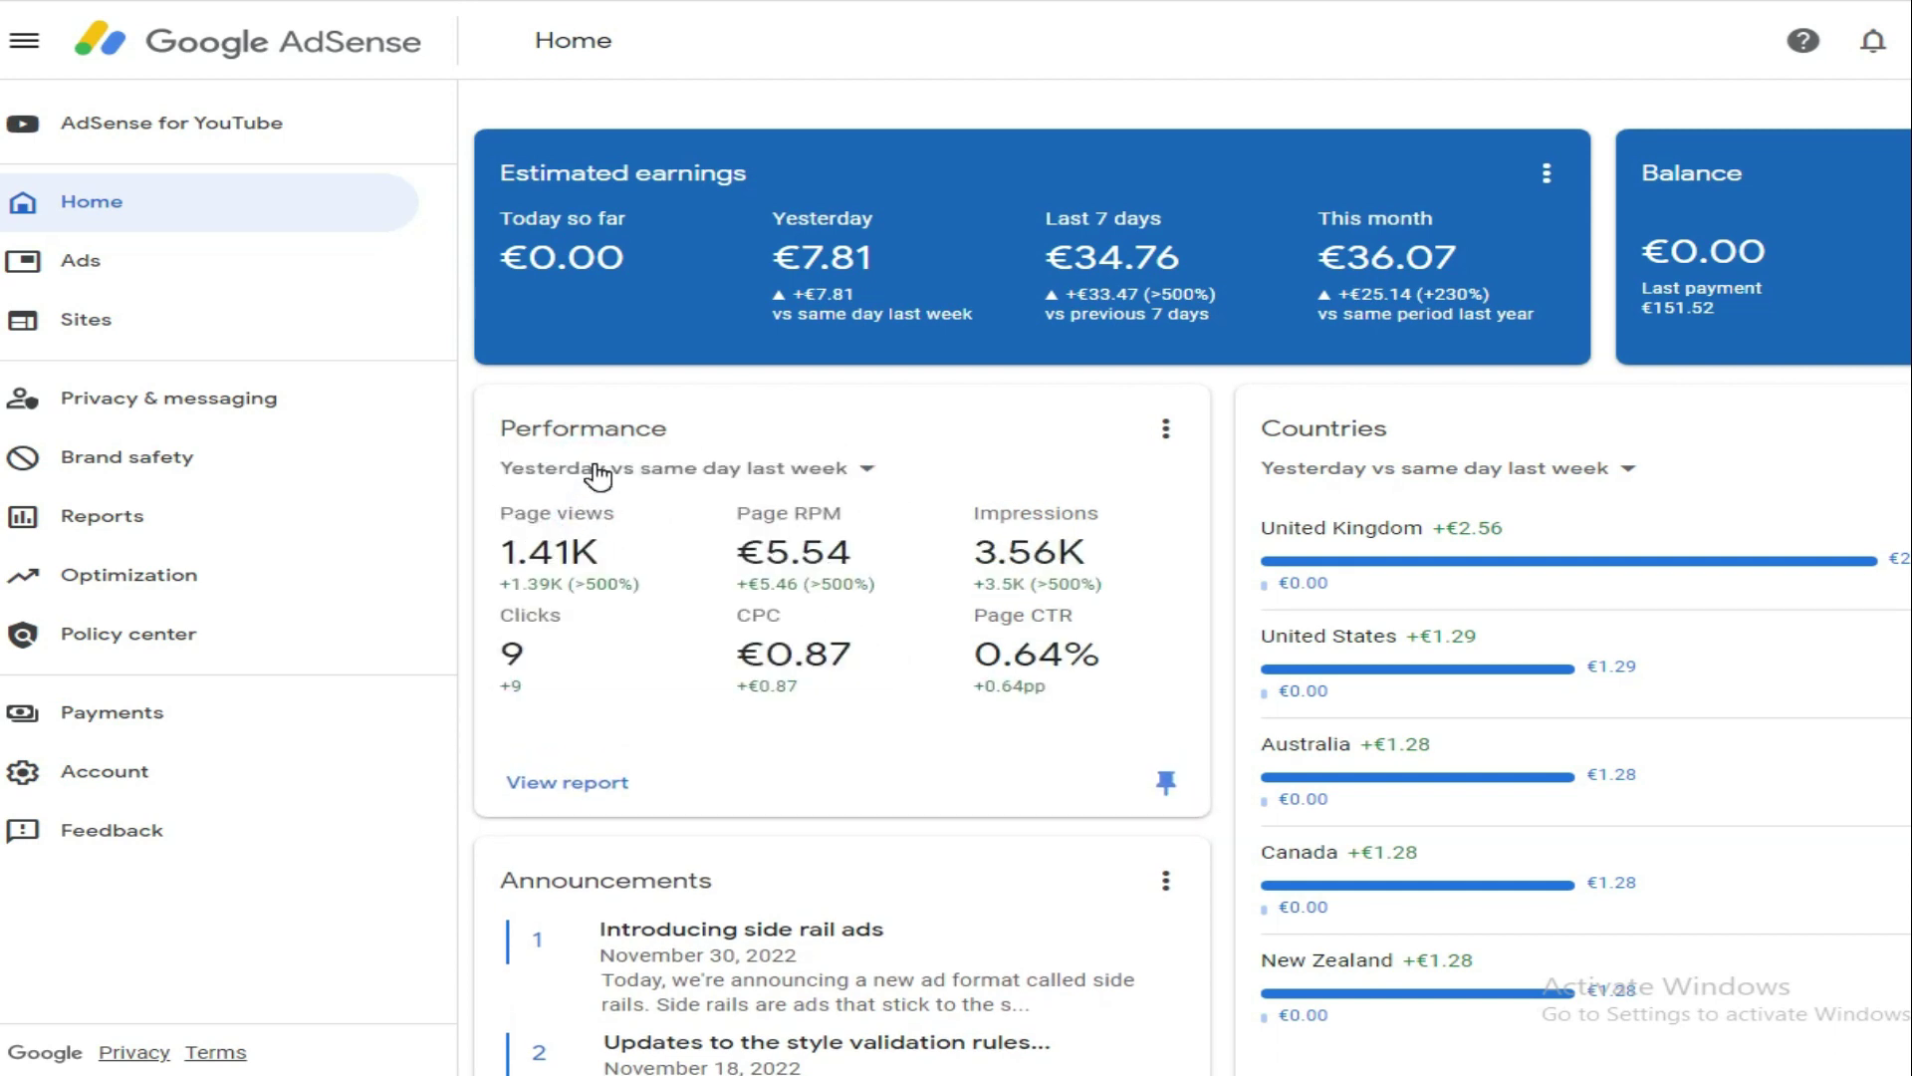
click(631, 469)
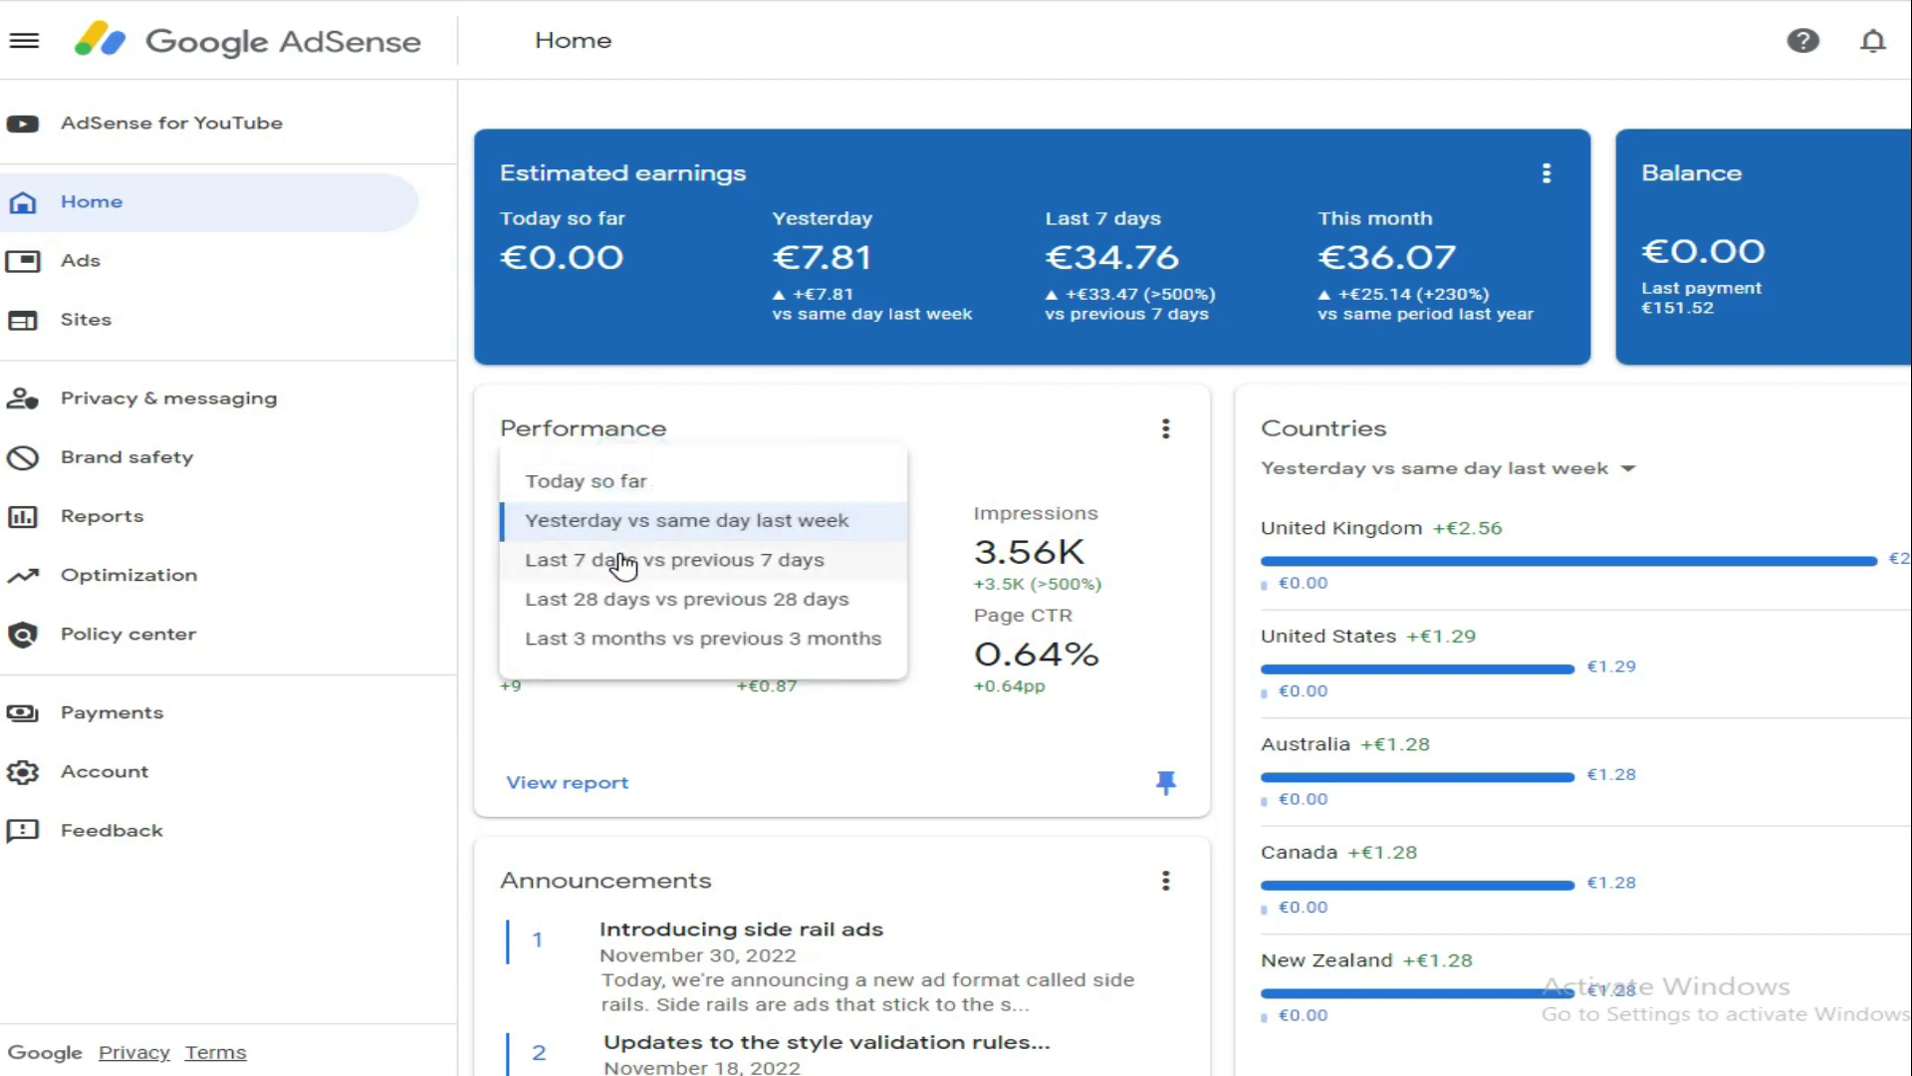
click(625, 559)
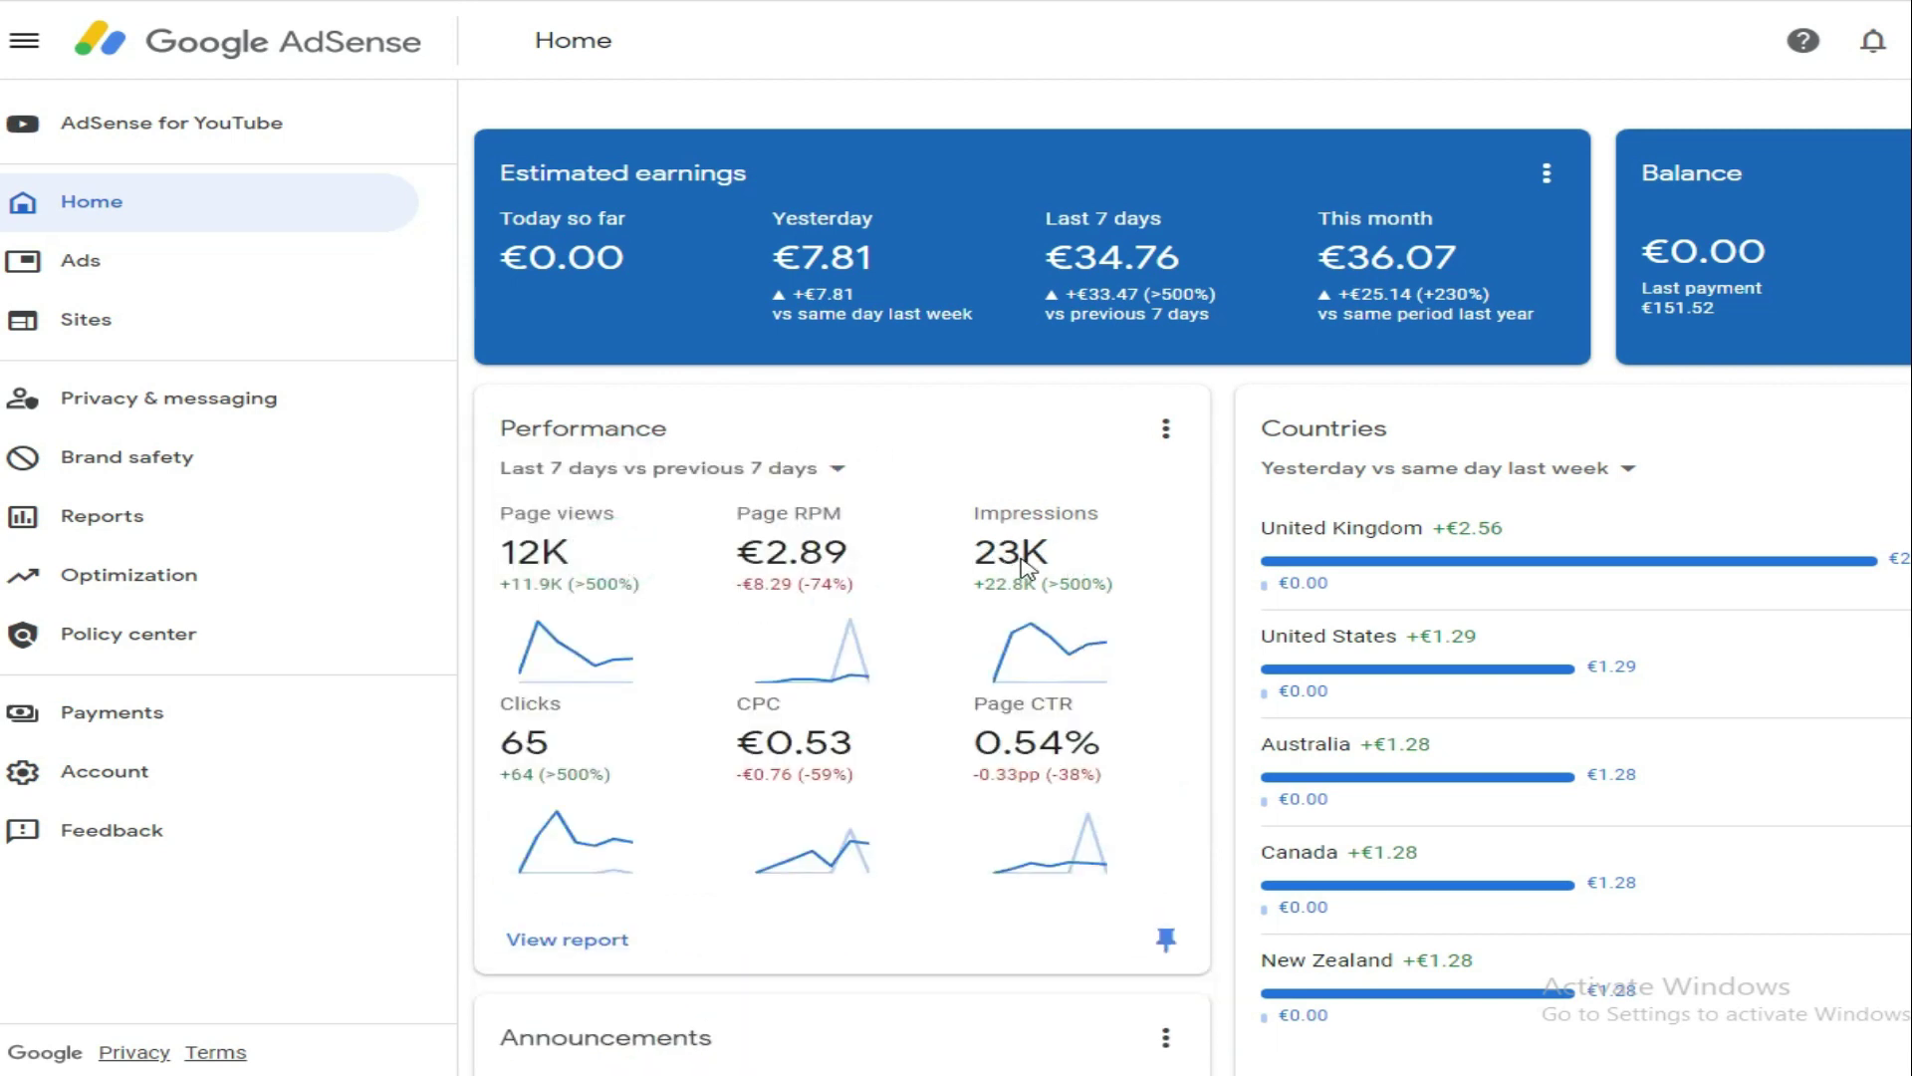
mouse_move(597, 647)
mouse_move(600, 752)
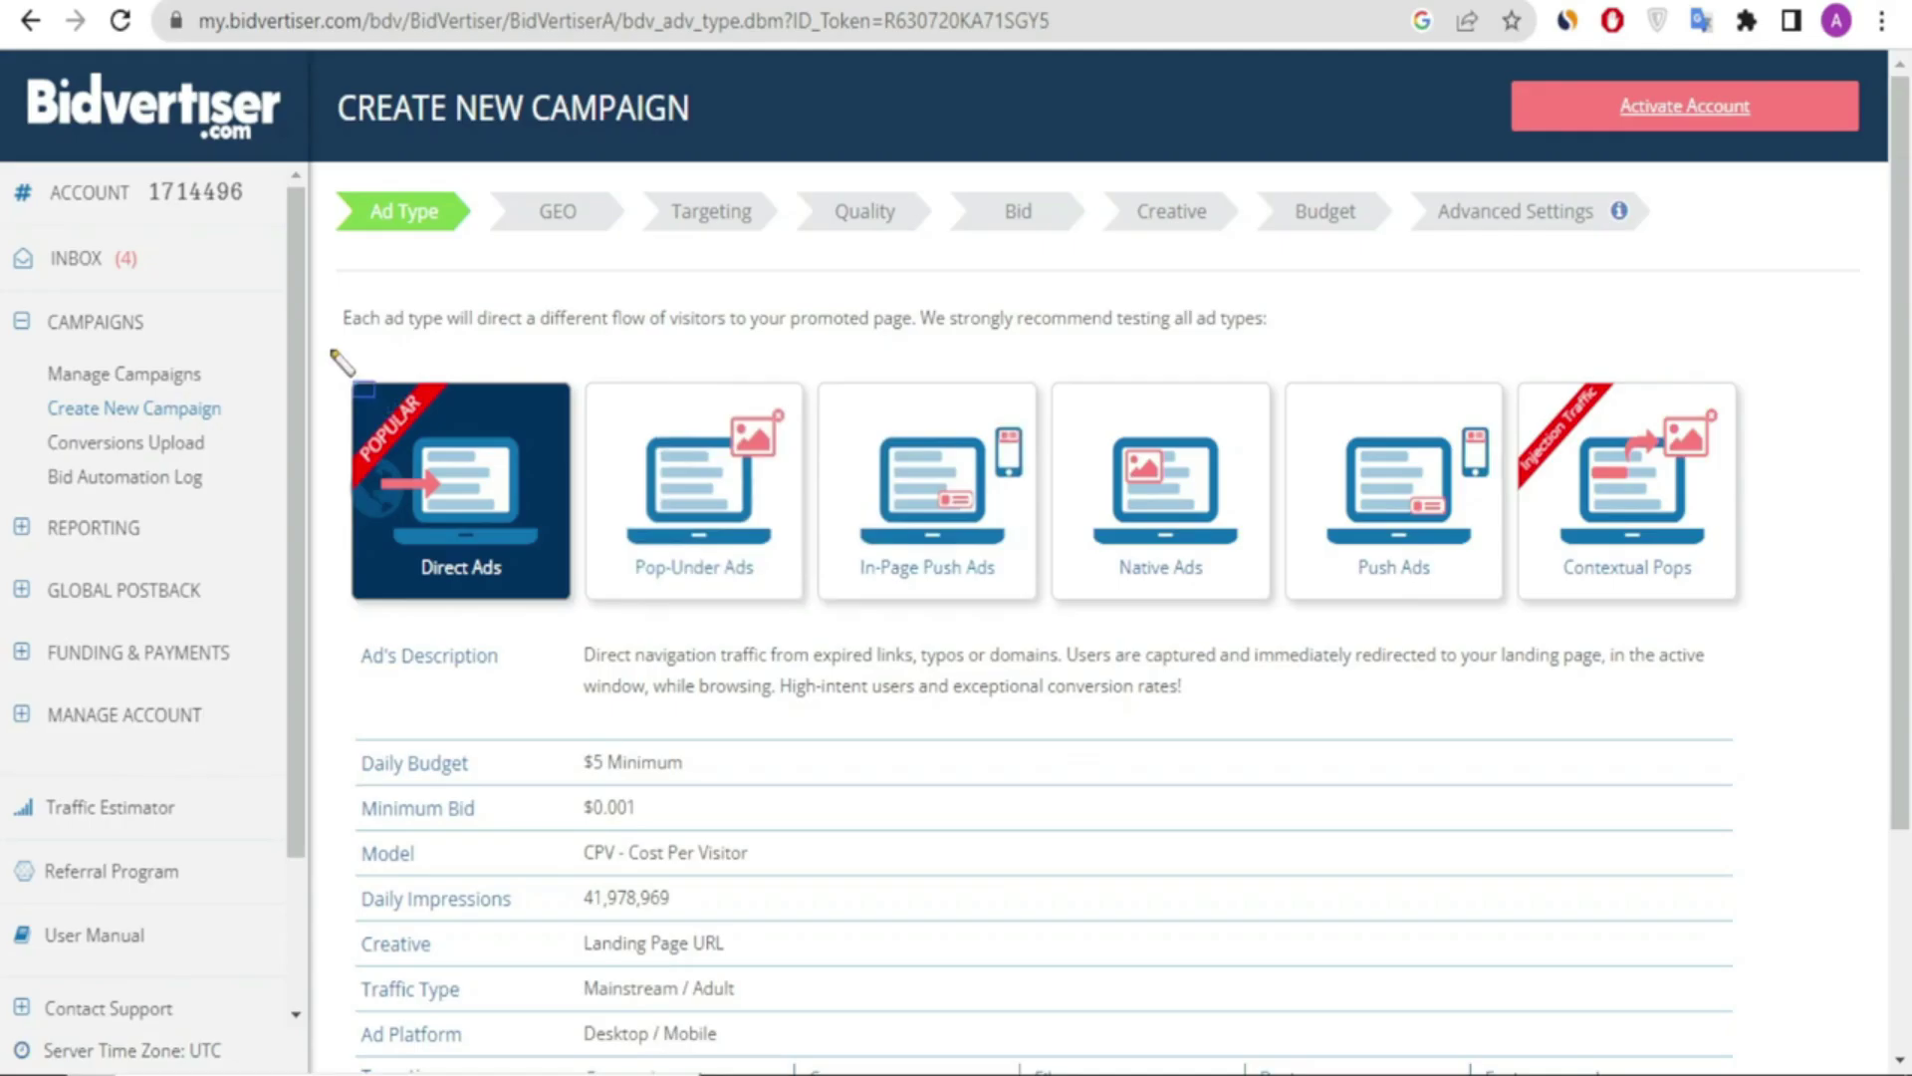
Step: Outline the six ad types: Direct, Pop-Under, In-Page Push, Native, Push and Contextual Pops, then clear them
mouse_move(329, 348)
mouse_down()
mouse_move(334, 563)
mouse_move(363, 657)
mouse_move(556, 629)
mouse_up()
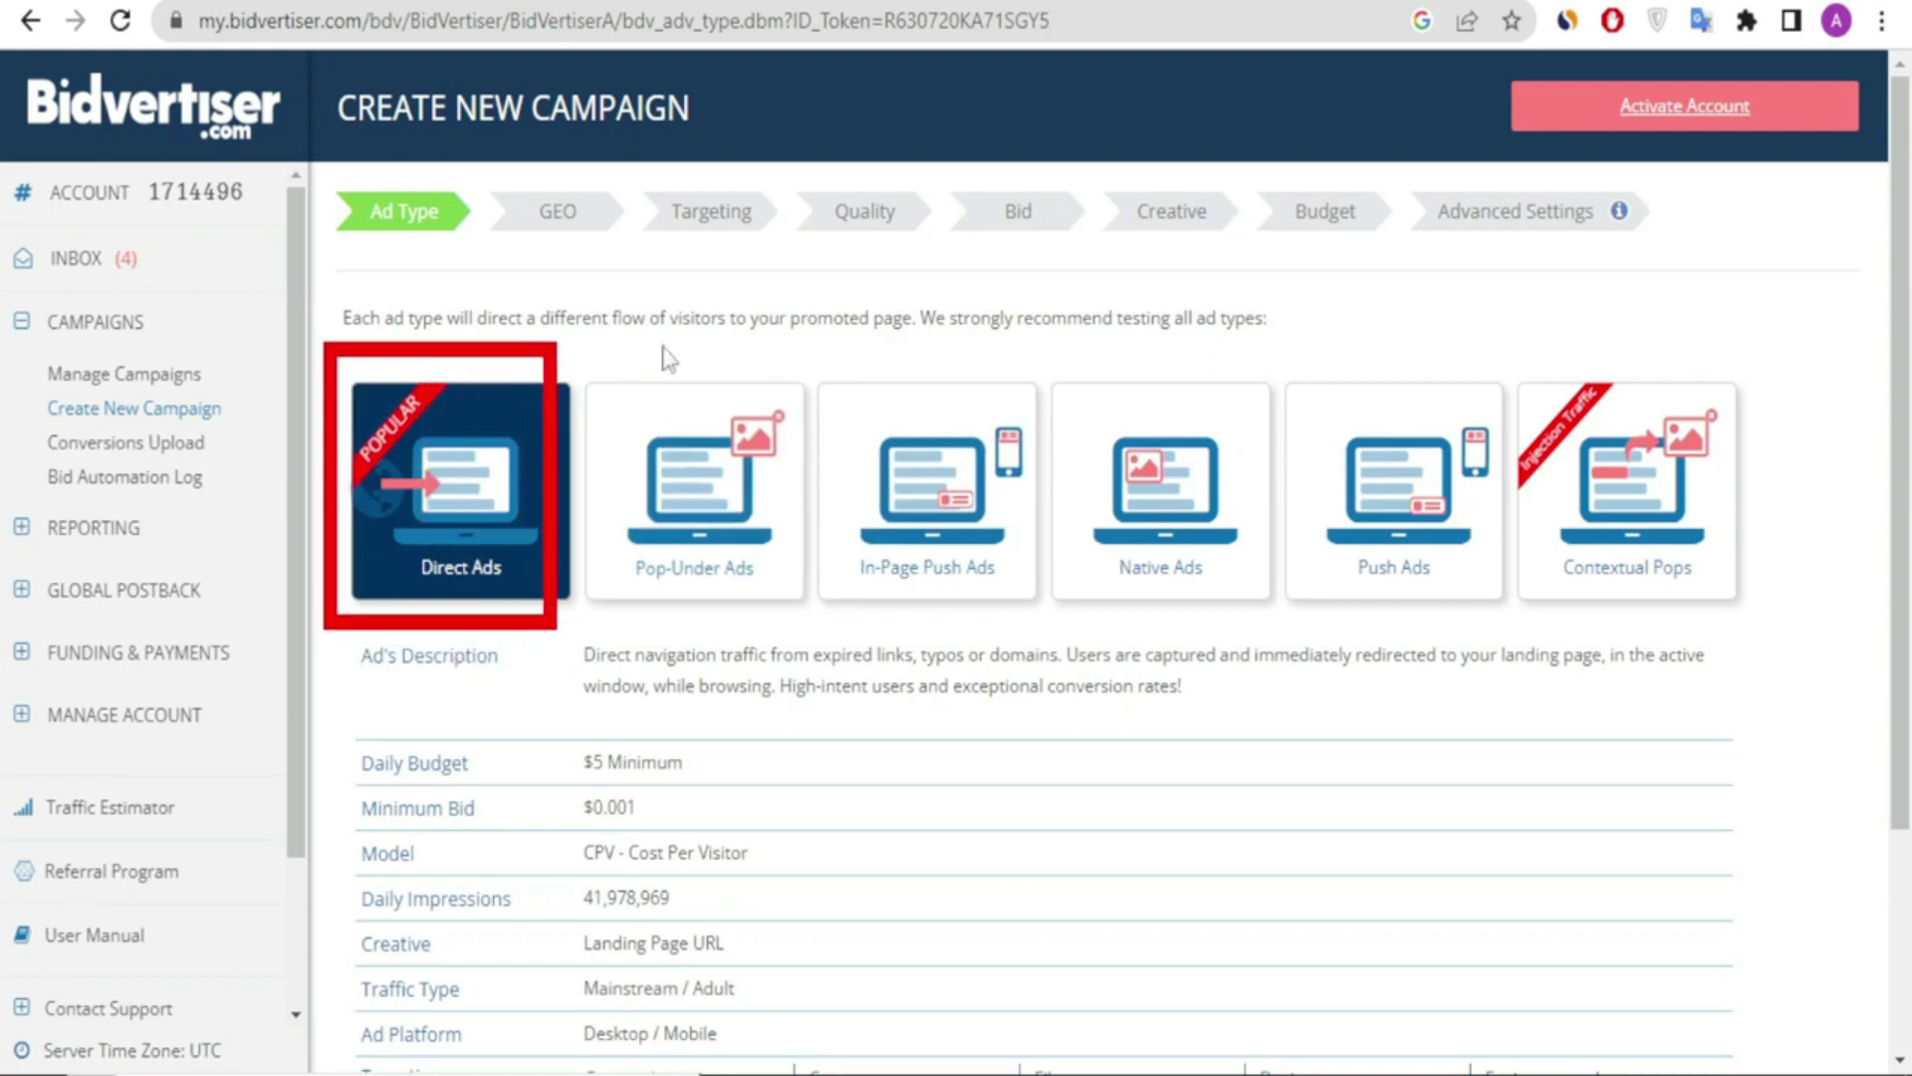
mouse_move(580, 348)
mouse_down()
mouse_move(587, 526)
mouse_move(749, 617)
mouse_up()
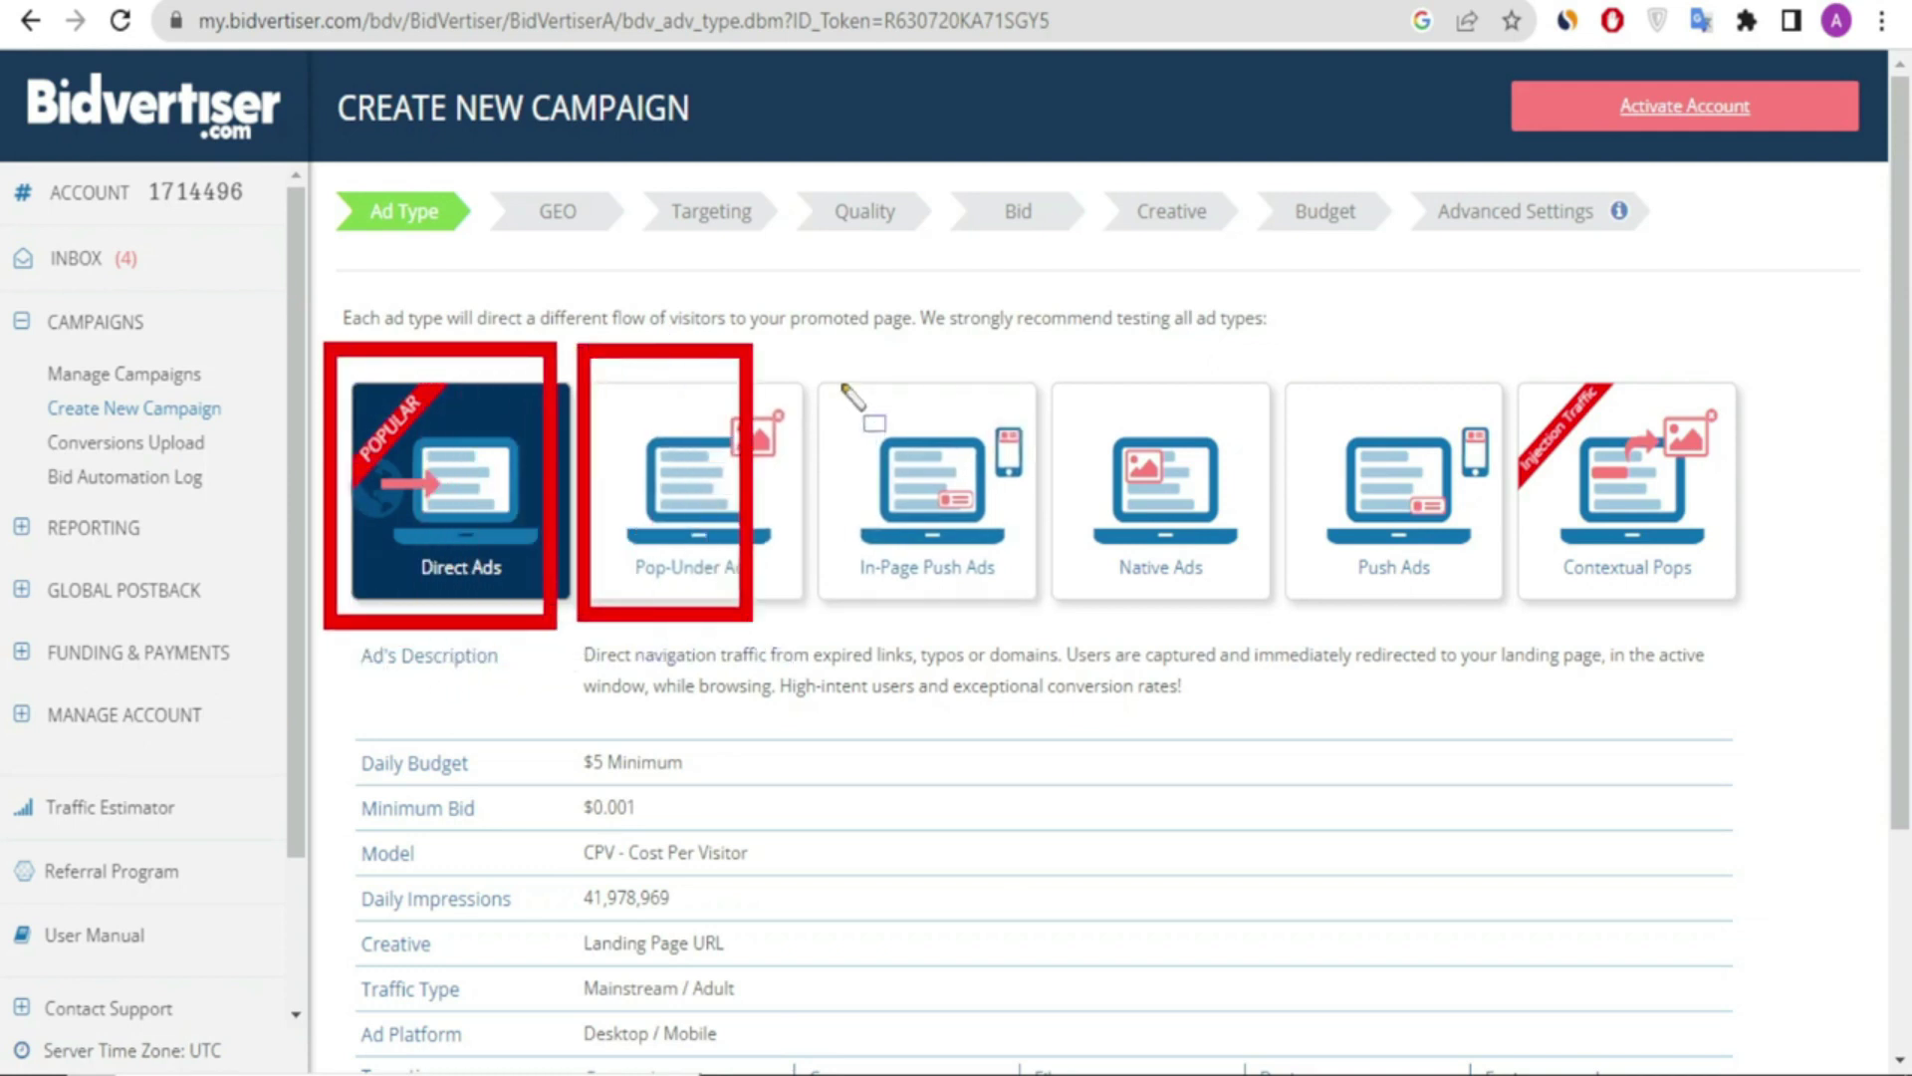
mouse_move(803, 357)
mouse_down()
mouse_move(805, 498)
mouse_move(1023, 646)
mouse_up()
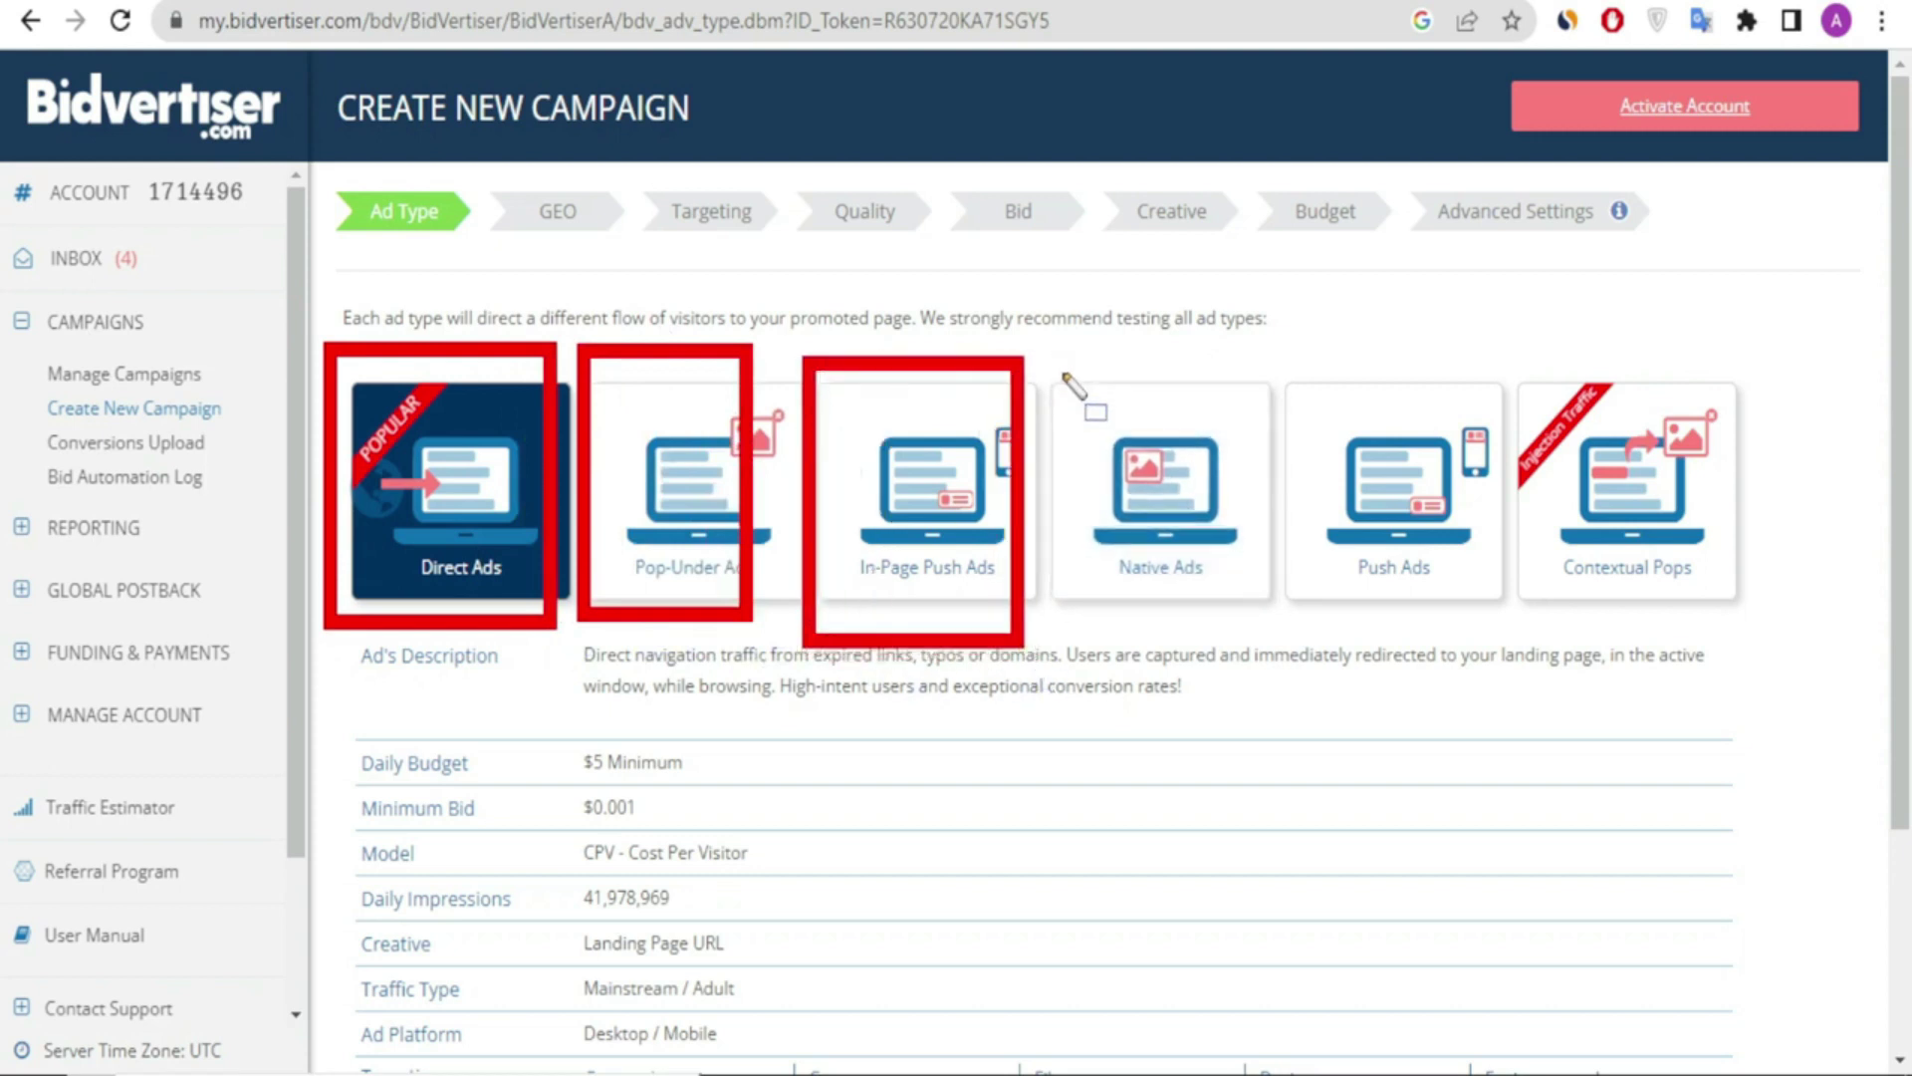
mouse_move(1032, 347)
mouse_down()
mouse_move(1240, 682)
mouse_move(1297, 643)
mouse_move(1279, 612)
mouse_up()
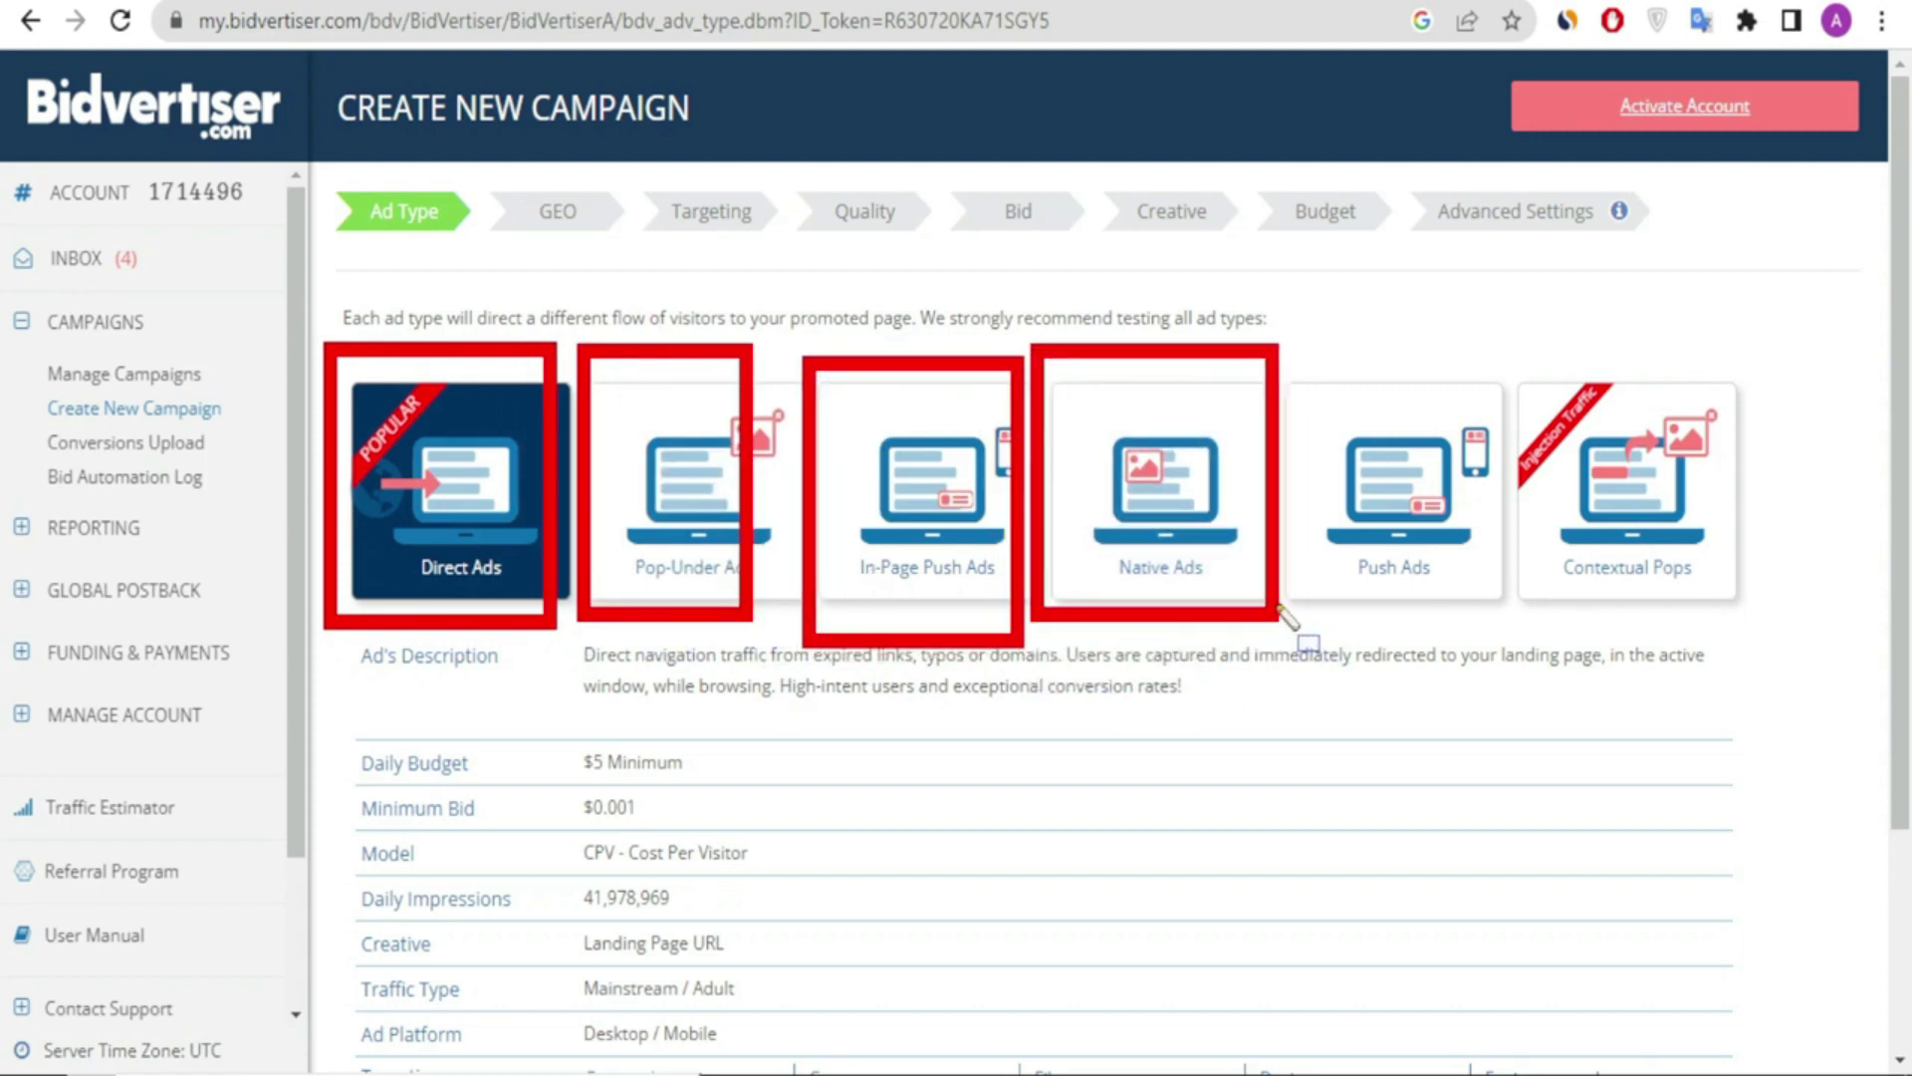
mouse_move(1282, 338)
mouse_down()
mouse_move(1315, 399)
mouse_move(1334, 613)
mouse_move(1519, 576)
mouse_up()
mouse_move(1524, 337)
mouse_down()
mouse_move(1551, 622)
mouse_move(1761, 617)
mouse_move(1743, 592)
mouse_up()
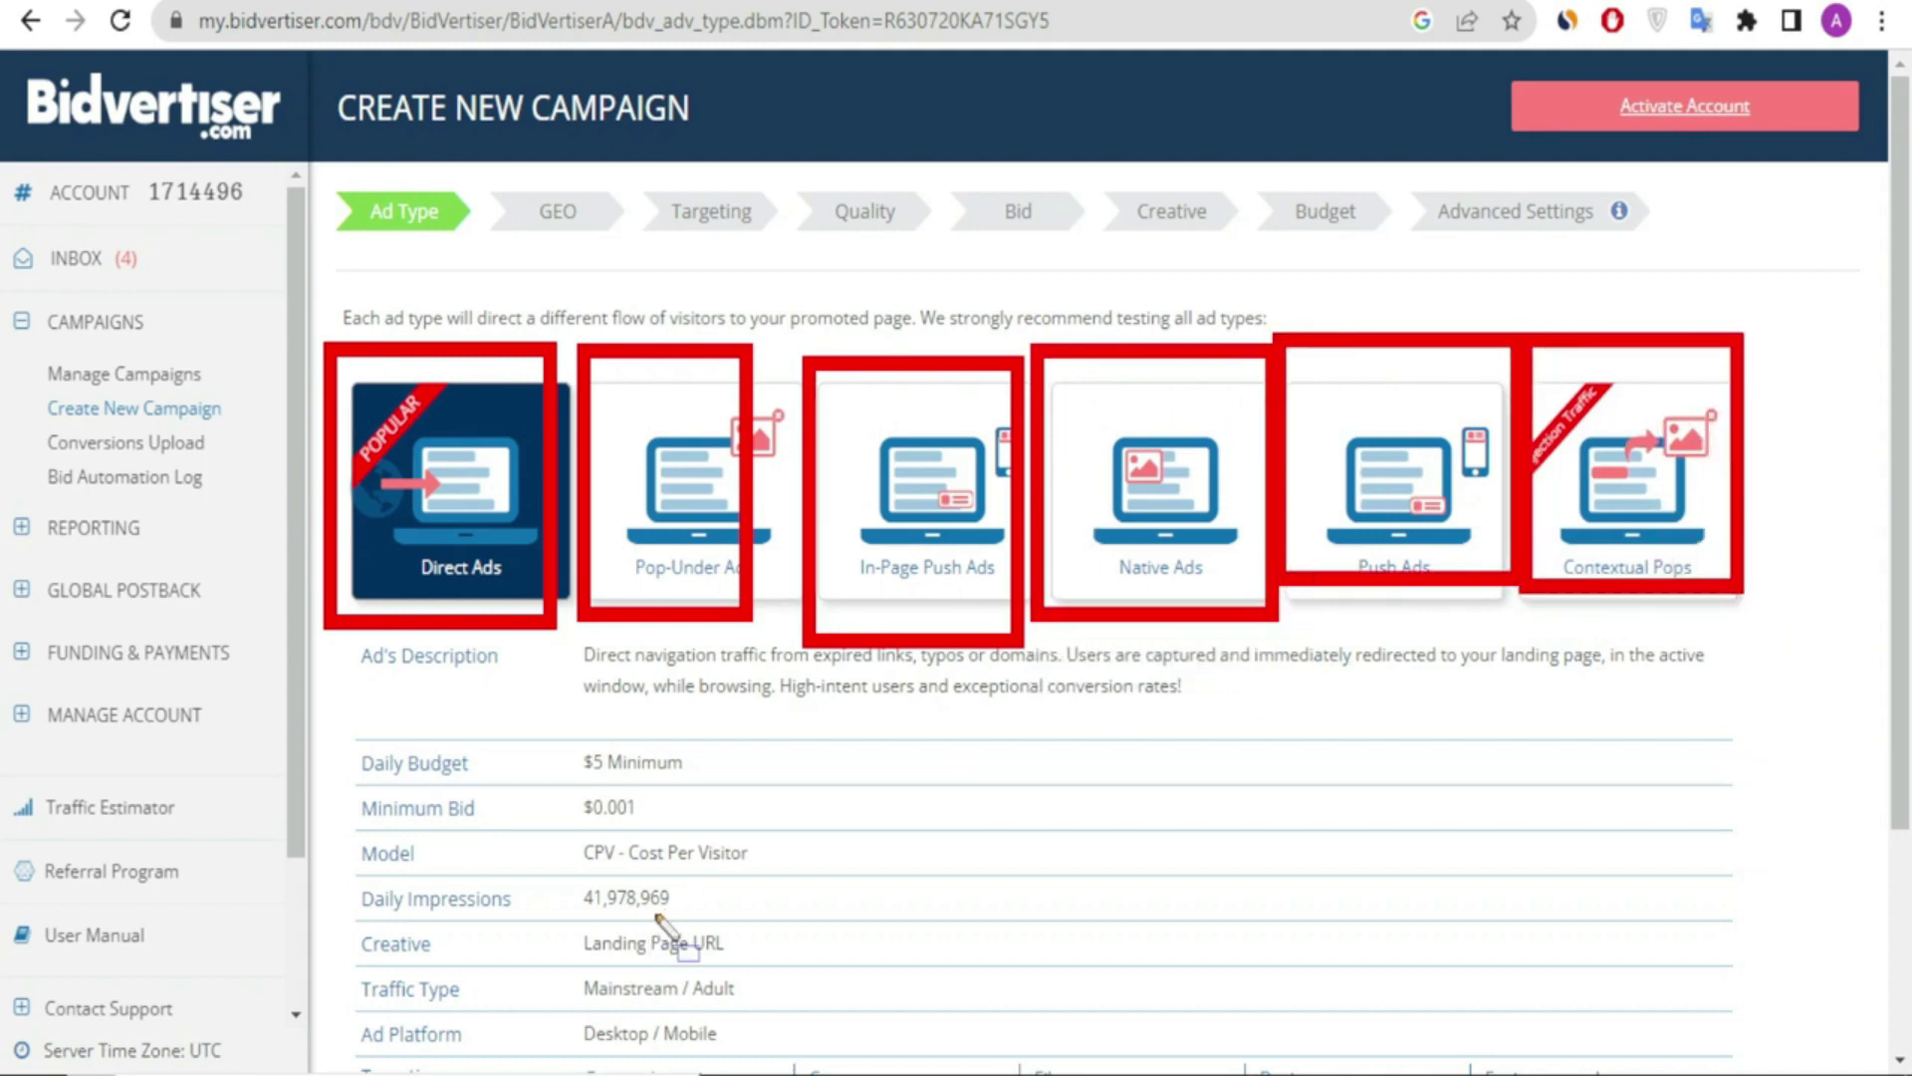
key(Escape)
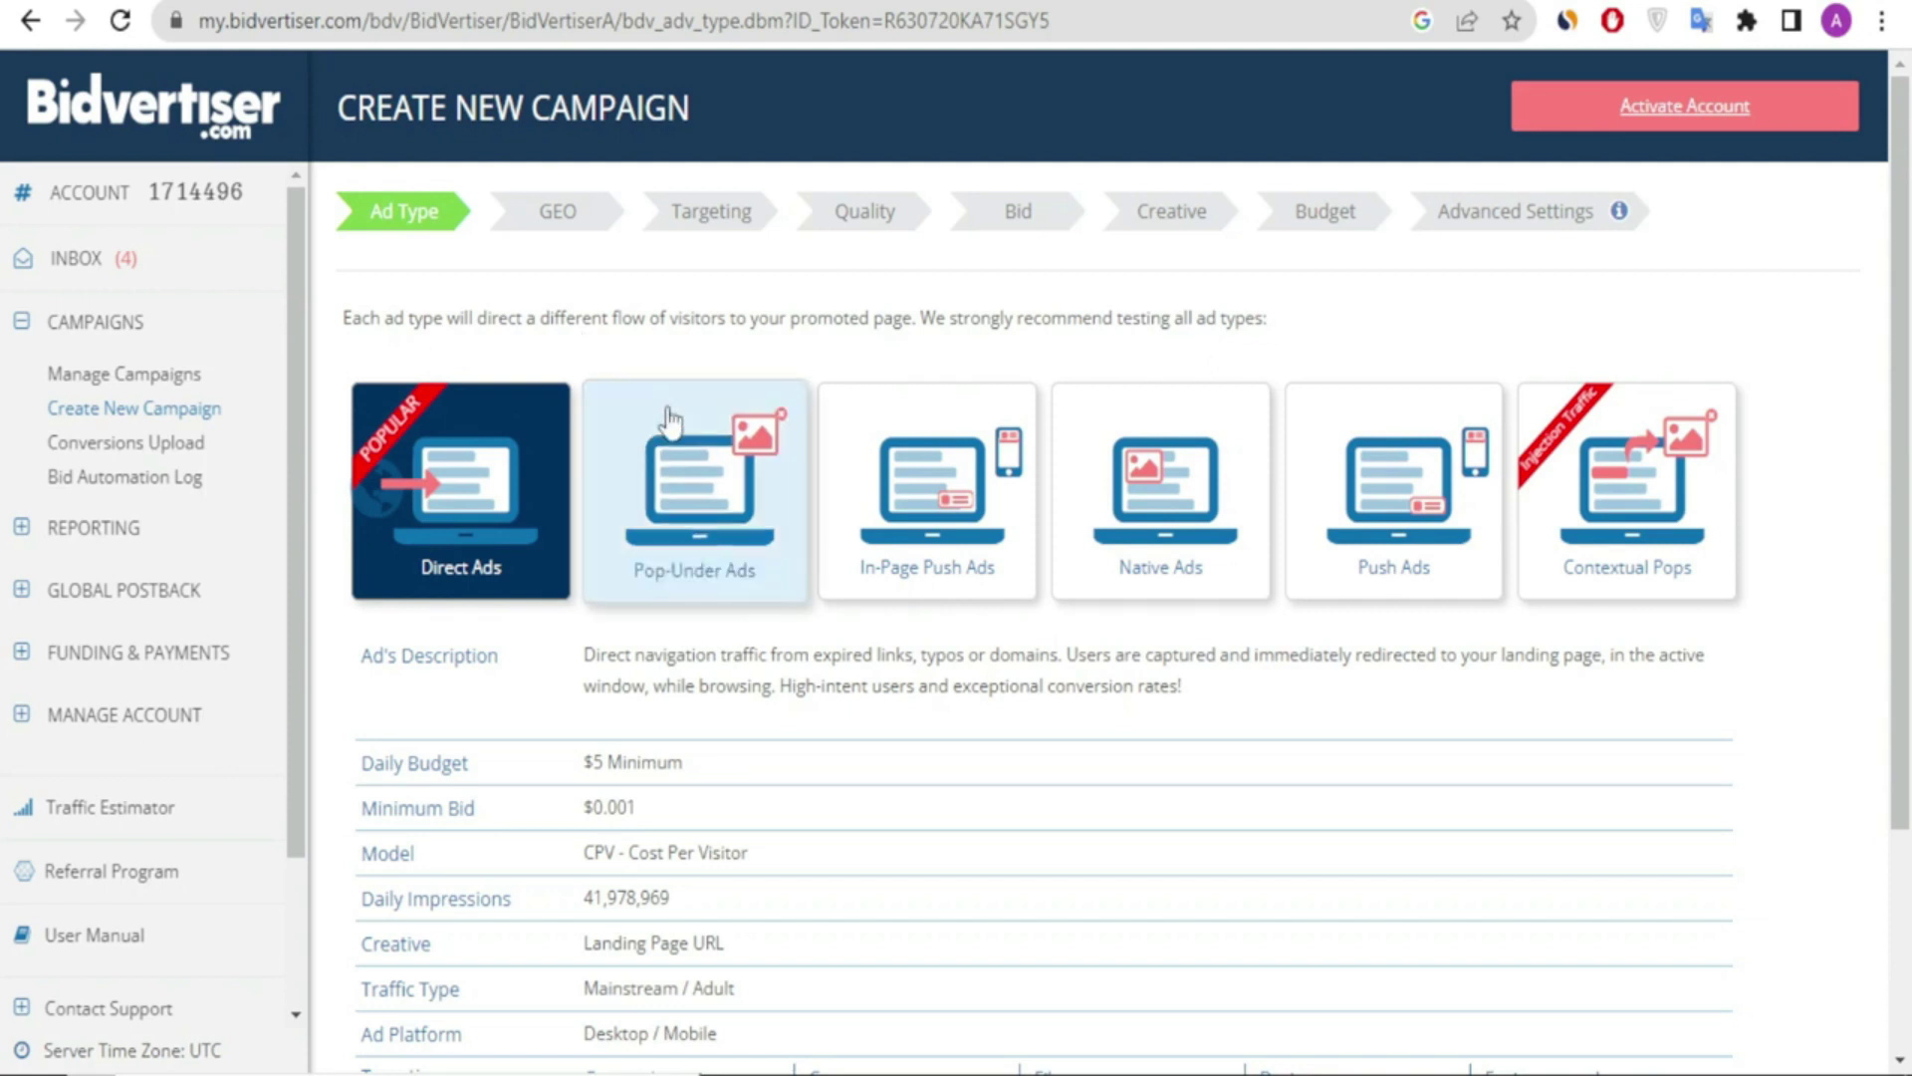
Step: Highlight the Direct Ads $5 minimum daily budget and 0.001 minimum bid values
scroll(667, 423, down, 2)
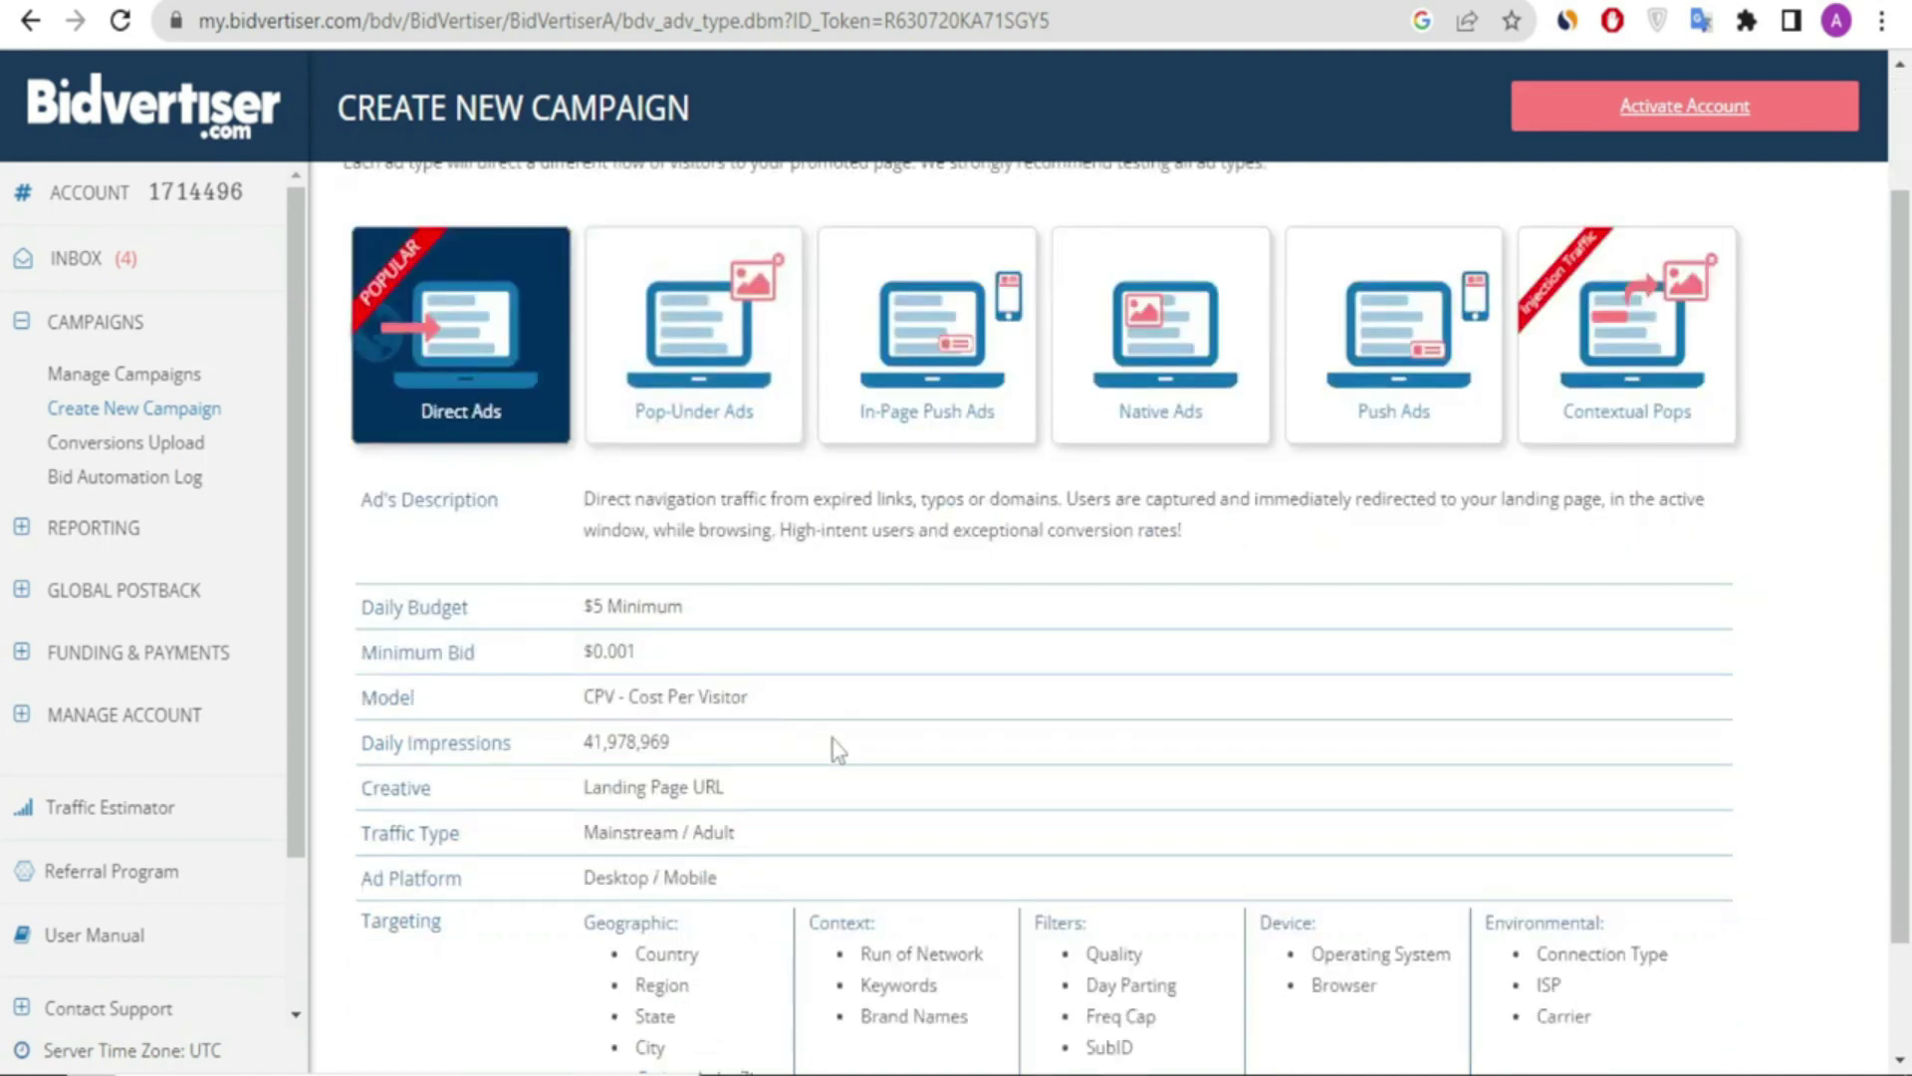
drag(585, 606, 655, 607)
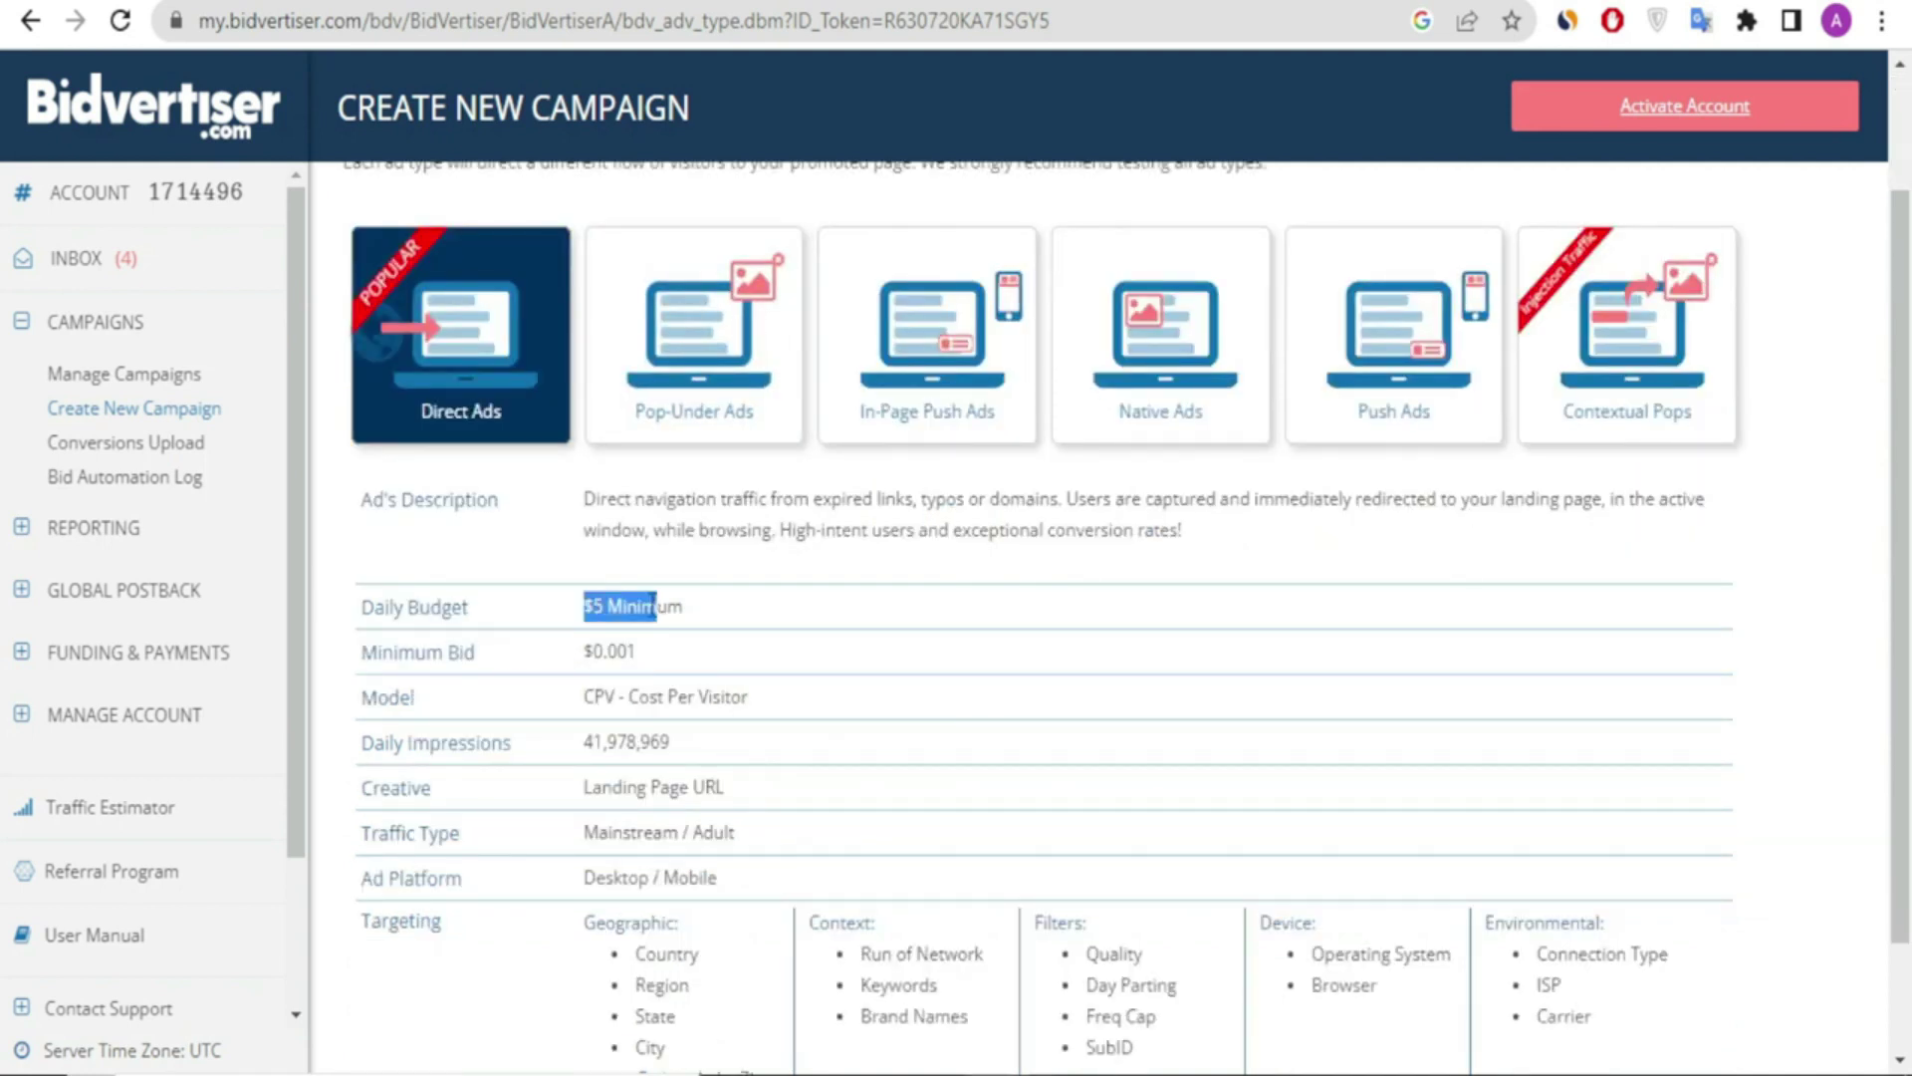
click(654, 606)
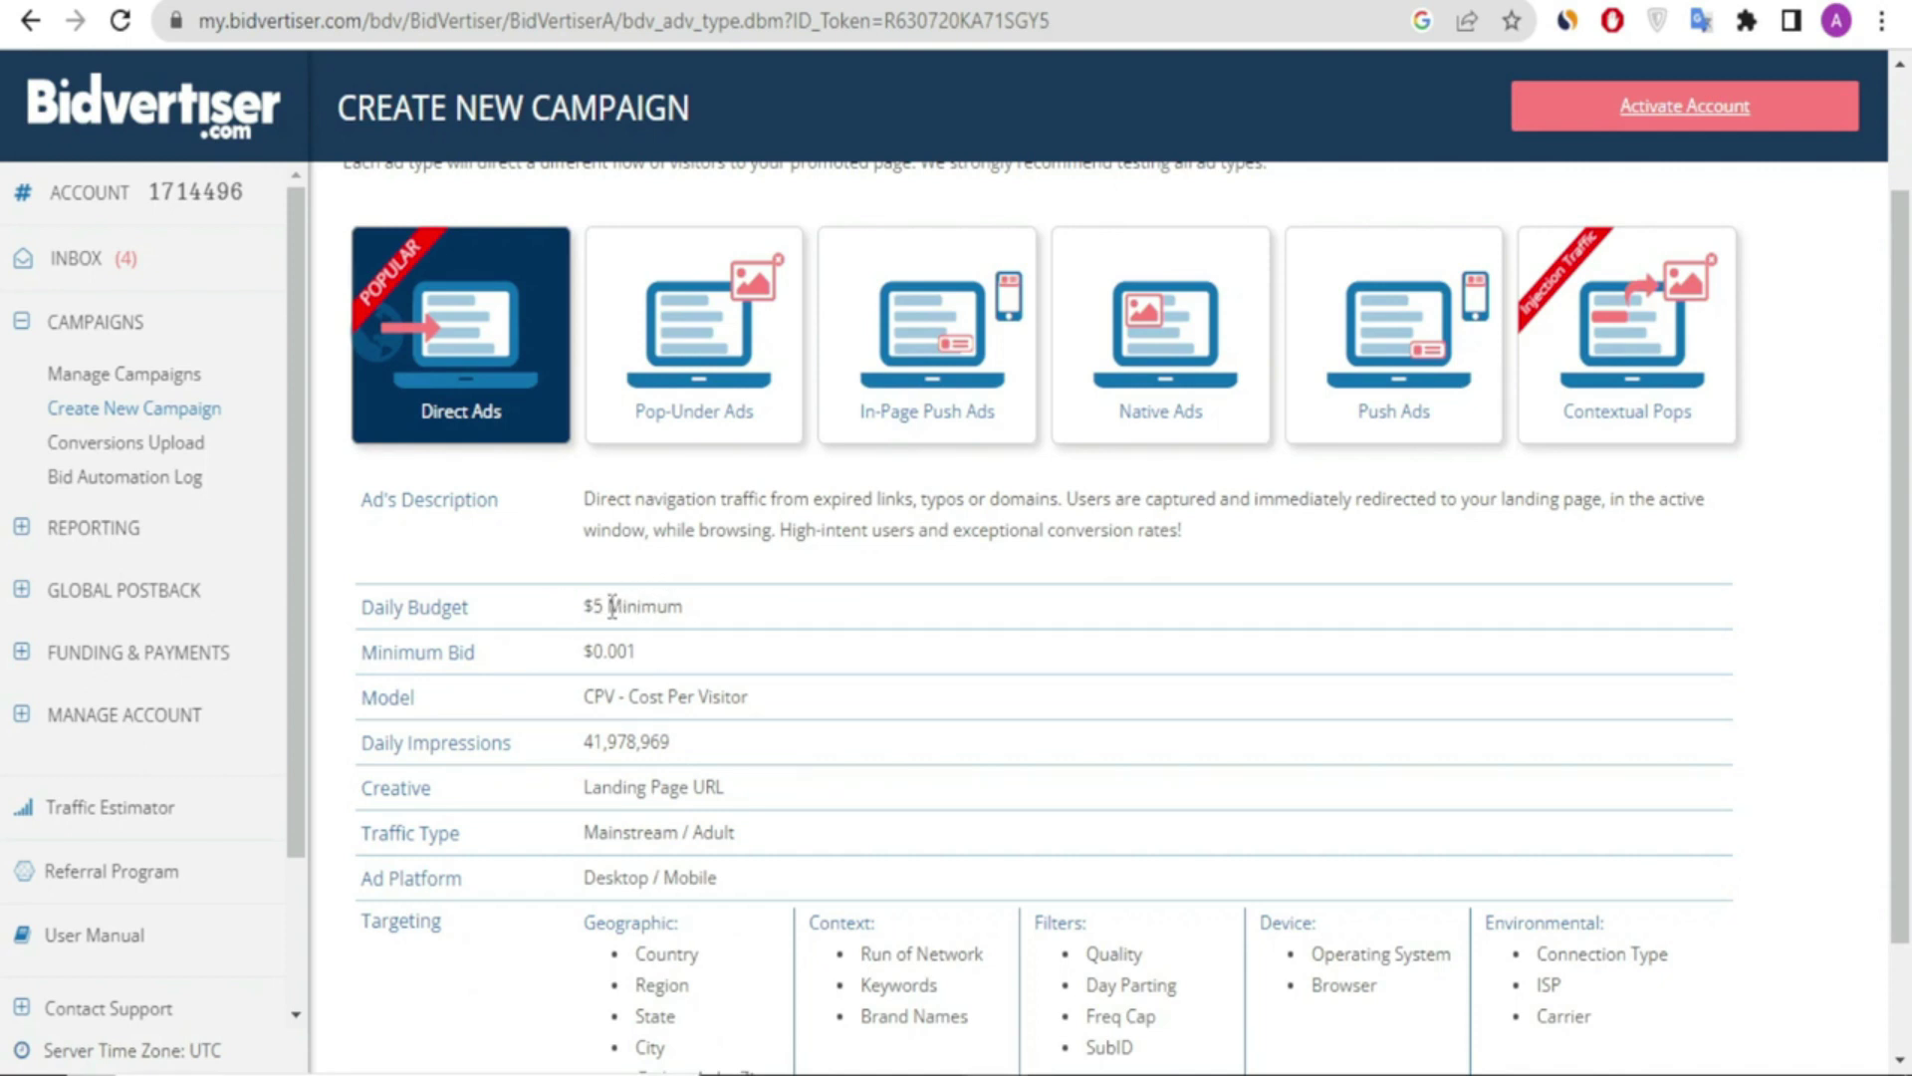
drag(594, 653, 643, 669)
Step: Start a mobile Direct Ads campaign with Create Mobile Ad
scroll(613, 737, down, 2)
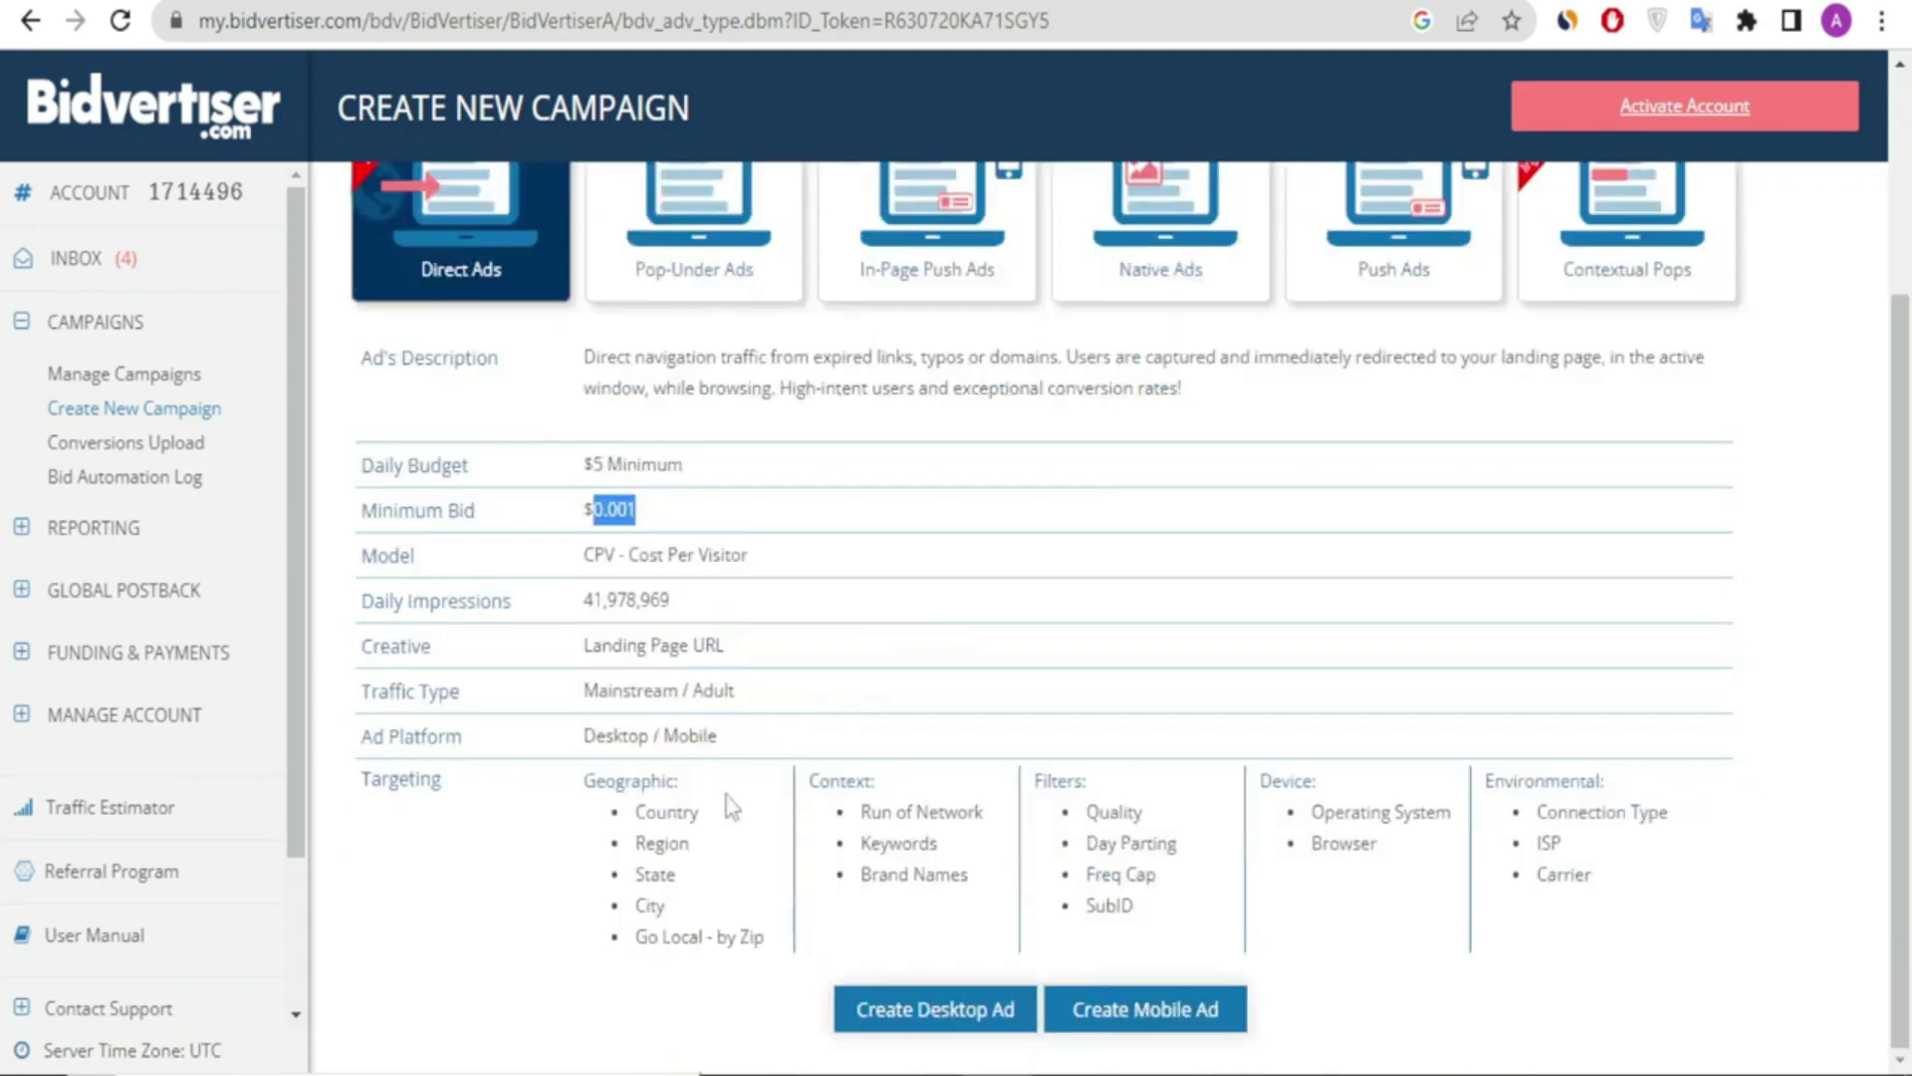
scroll(960, 772, up, 2)
scroll(960, 772, down, 2)
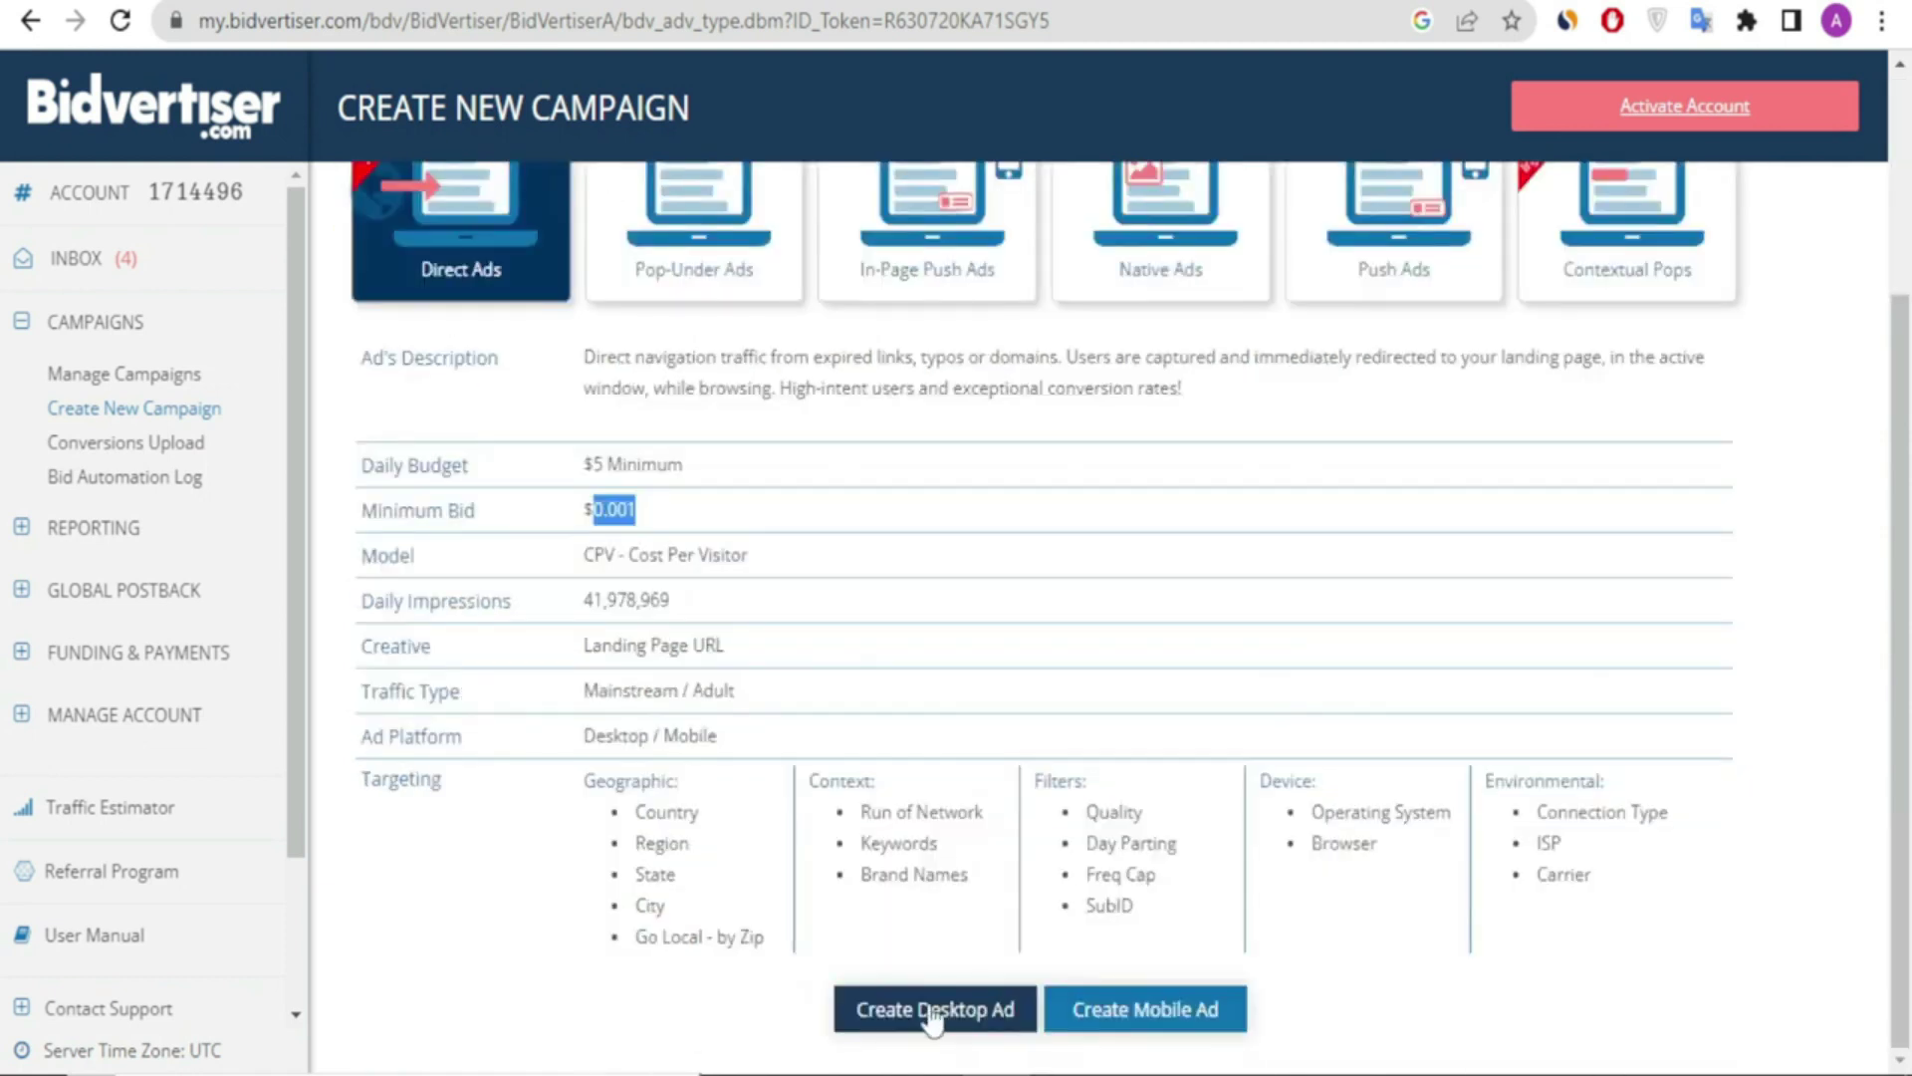
scroll(1071, 713, up, 3)
scroll(1071, 713, down, 3)
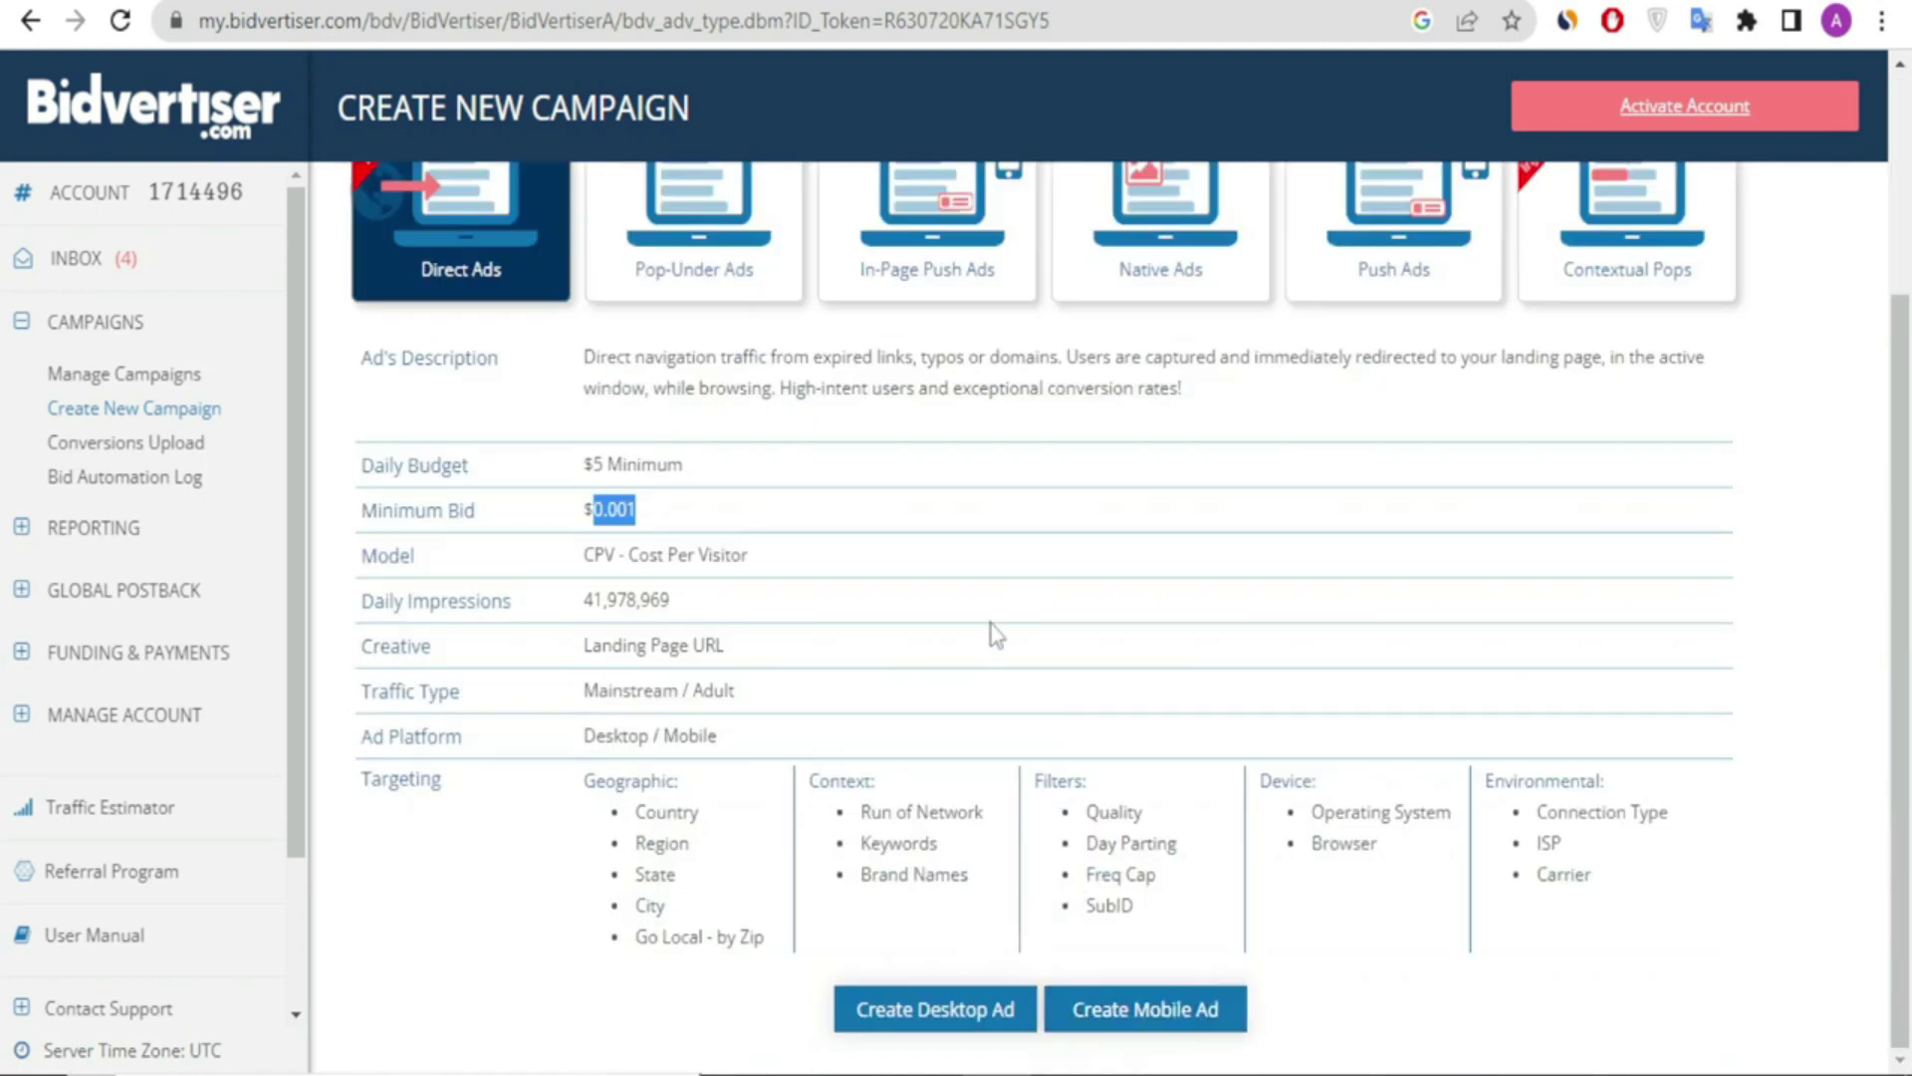
click(1162, 1012)
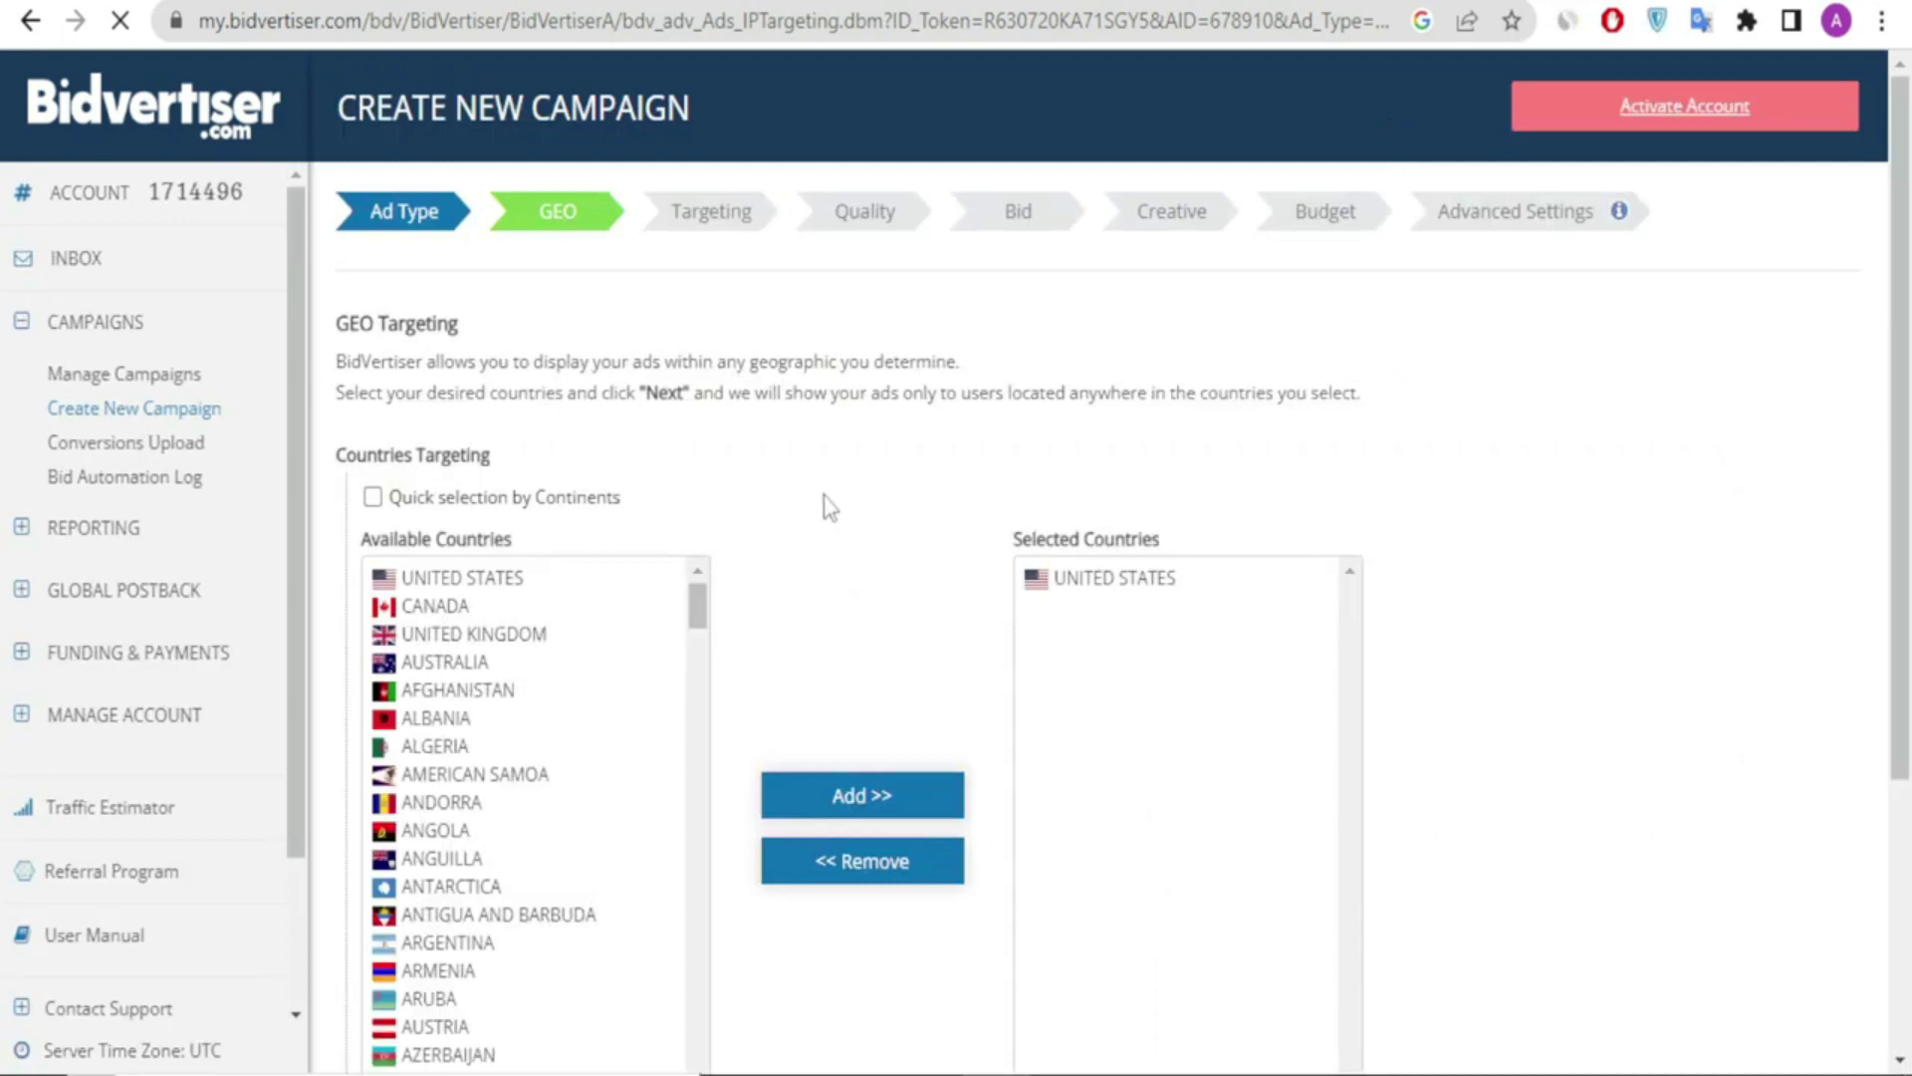
Step: Highlight and clear the GEO Targeting explanation text on the GEO step, twice
drag(340, 329, 645, 395)
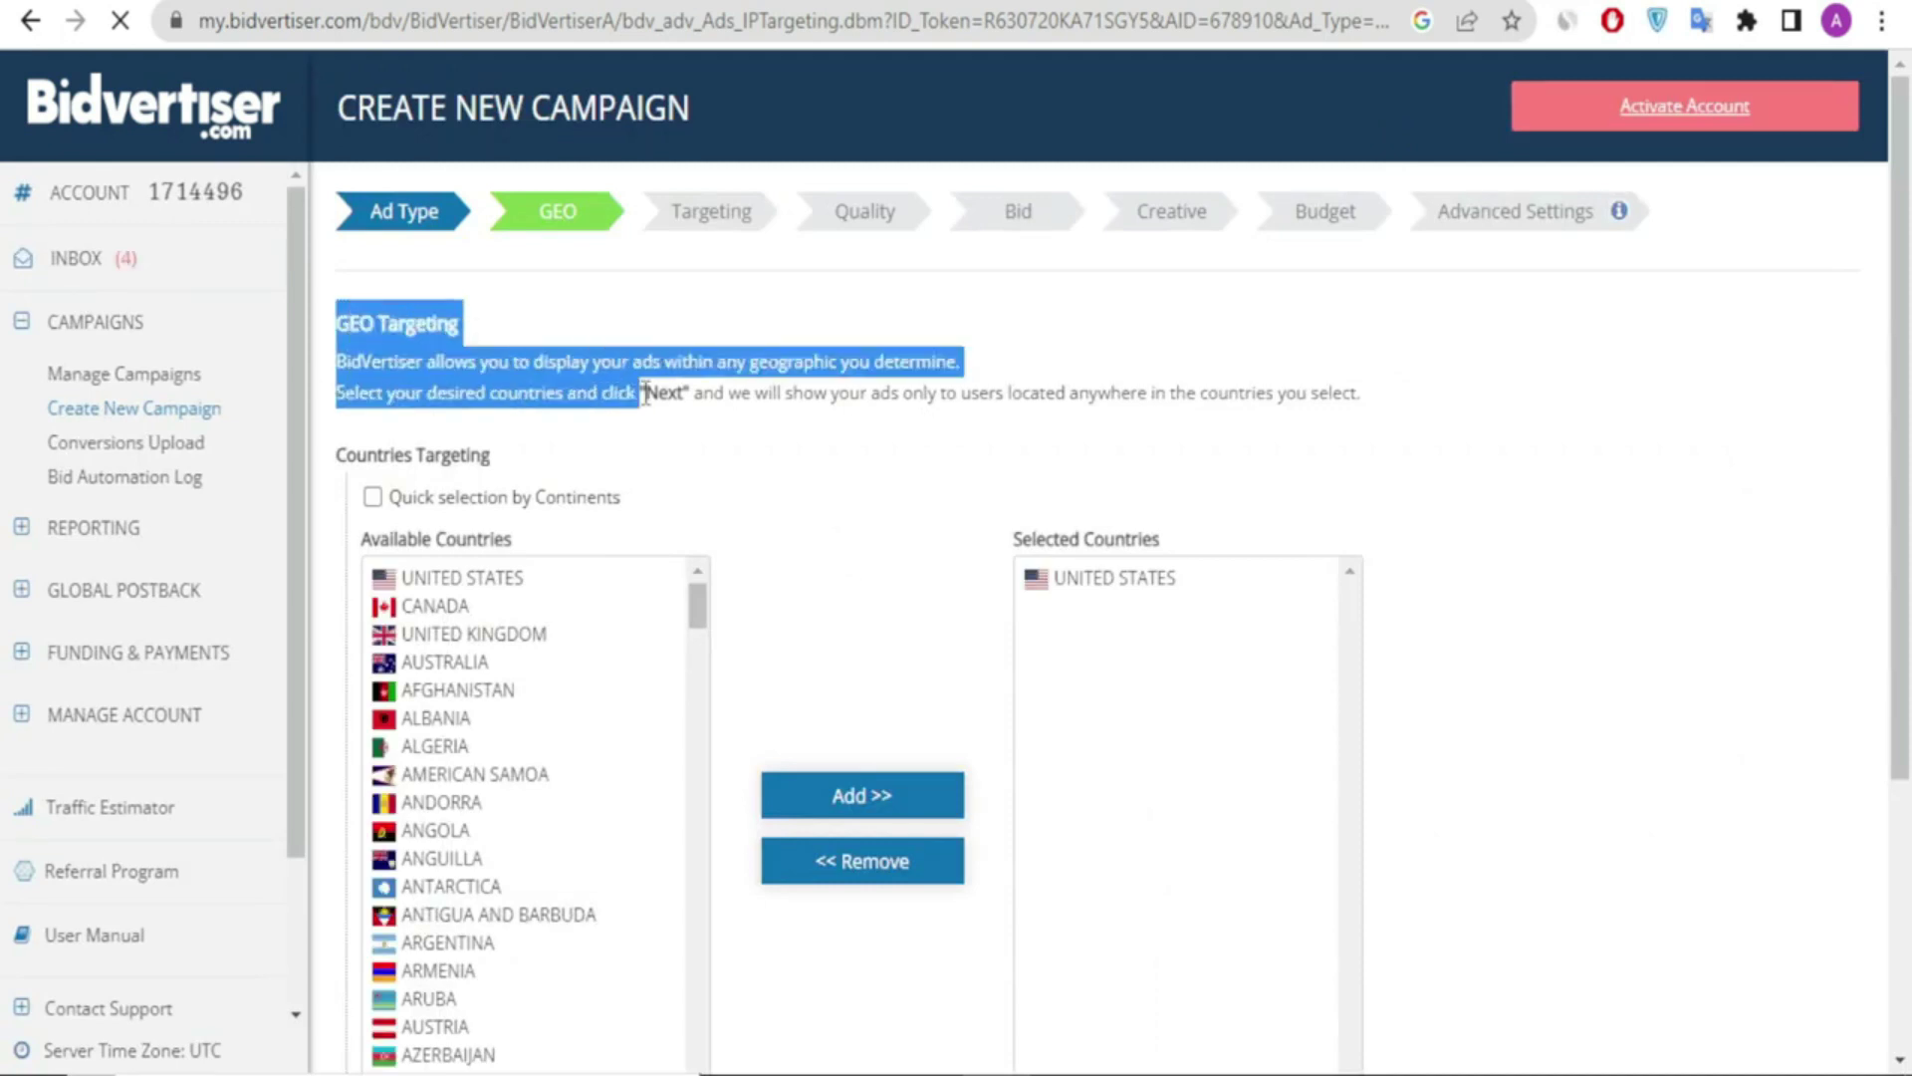
click(787, 393)
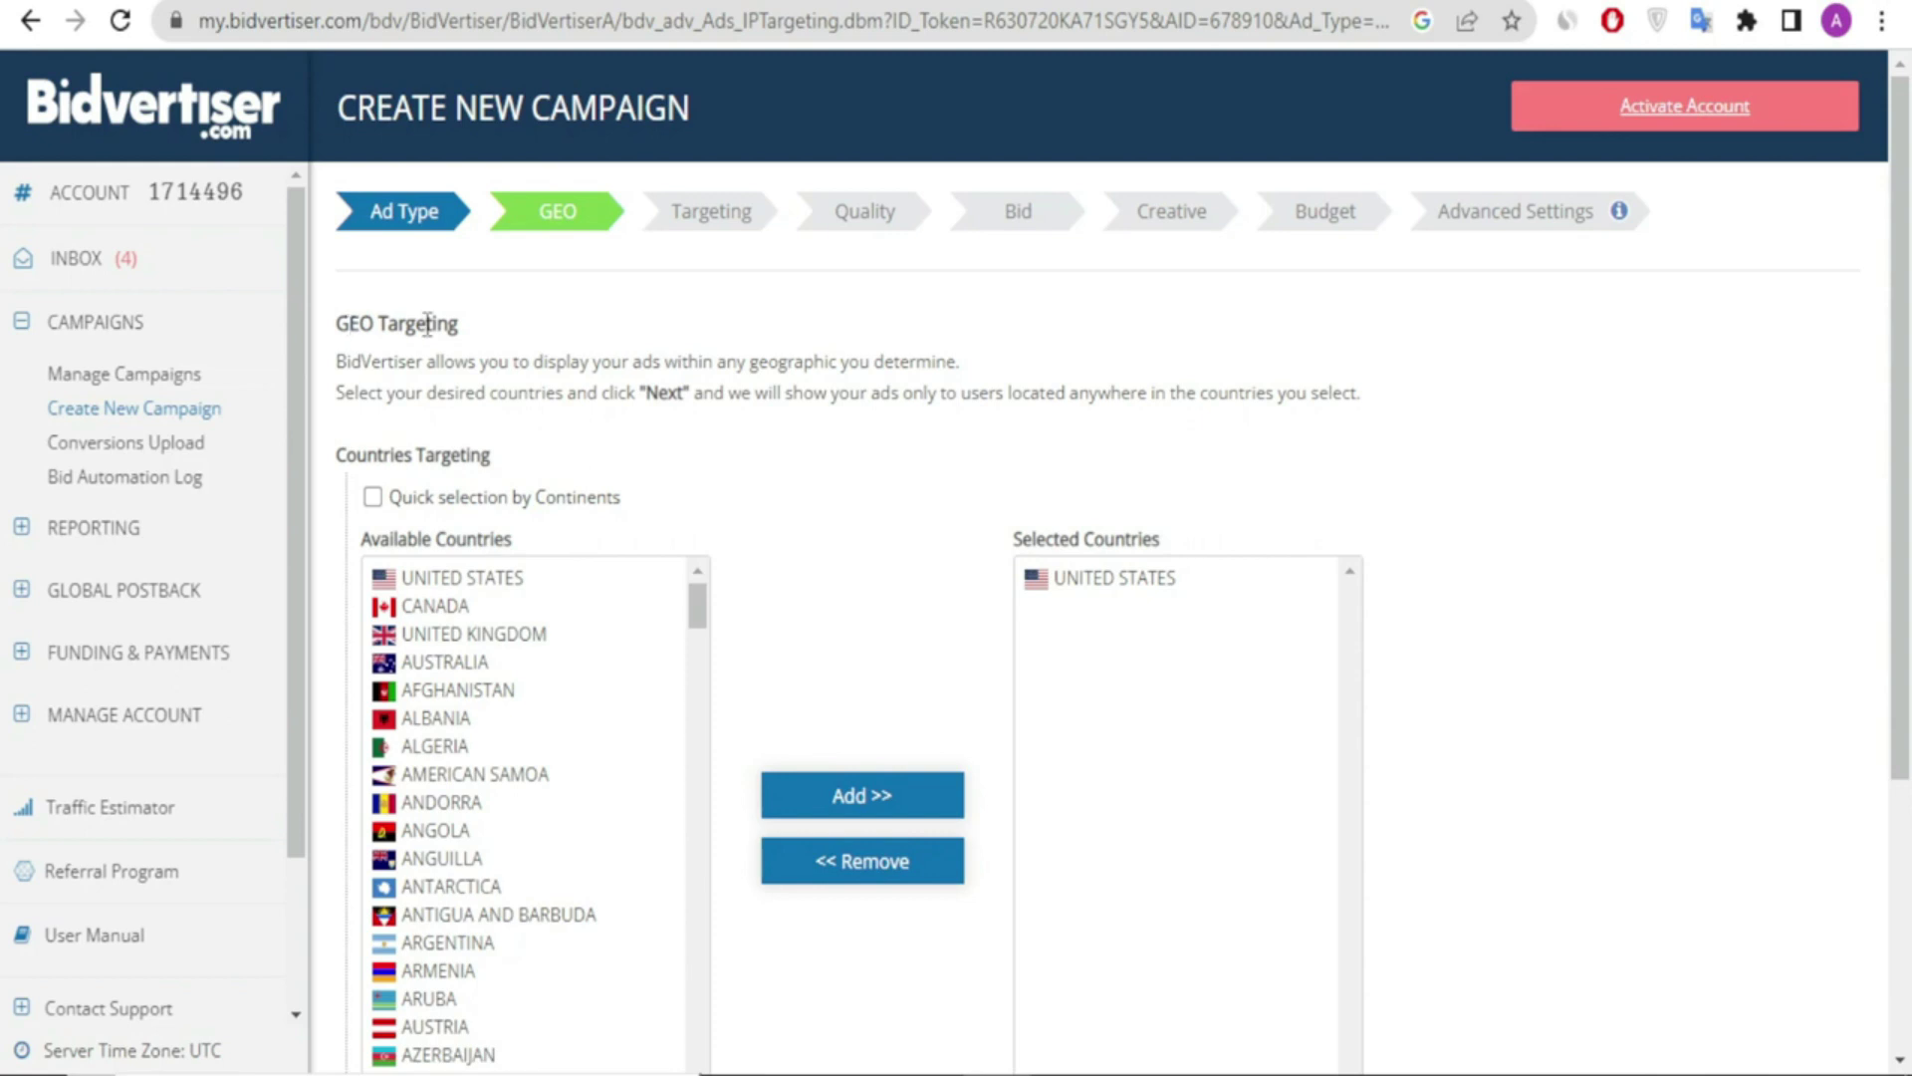
drag(339, 329, 595, 391)
click(595, 392)
scroll(897, 638, down, 4)
scroll(781, 670, up, 4)
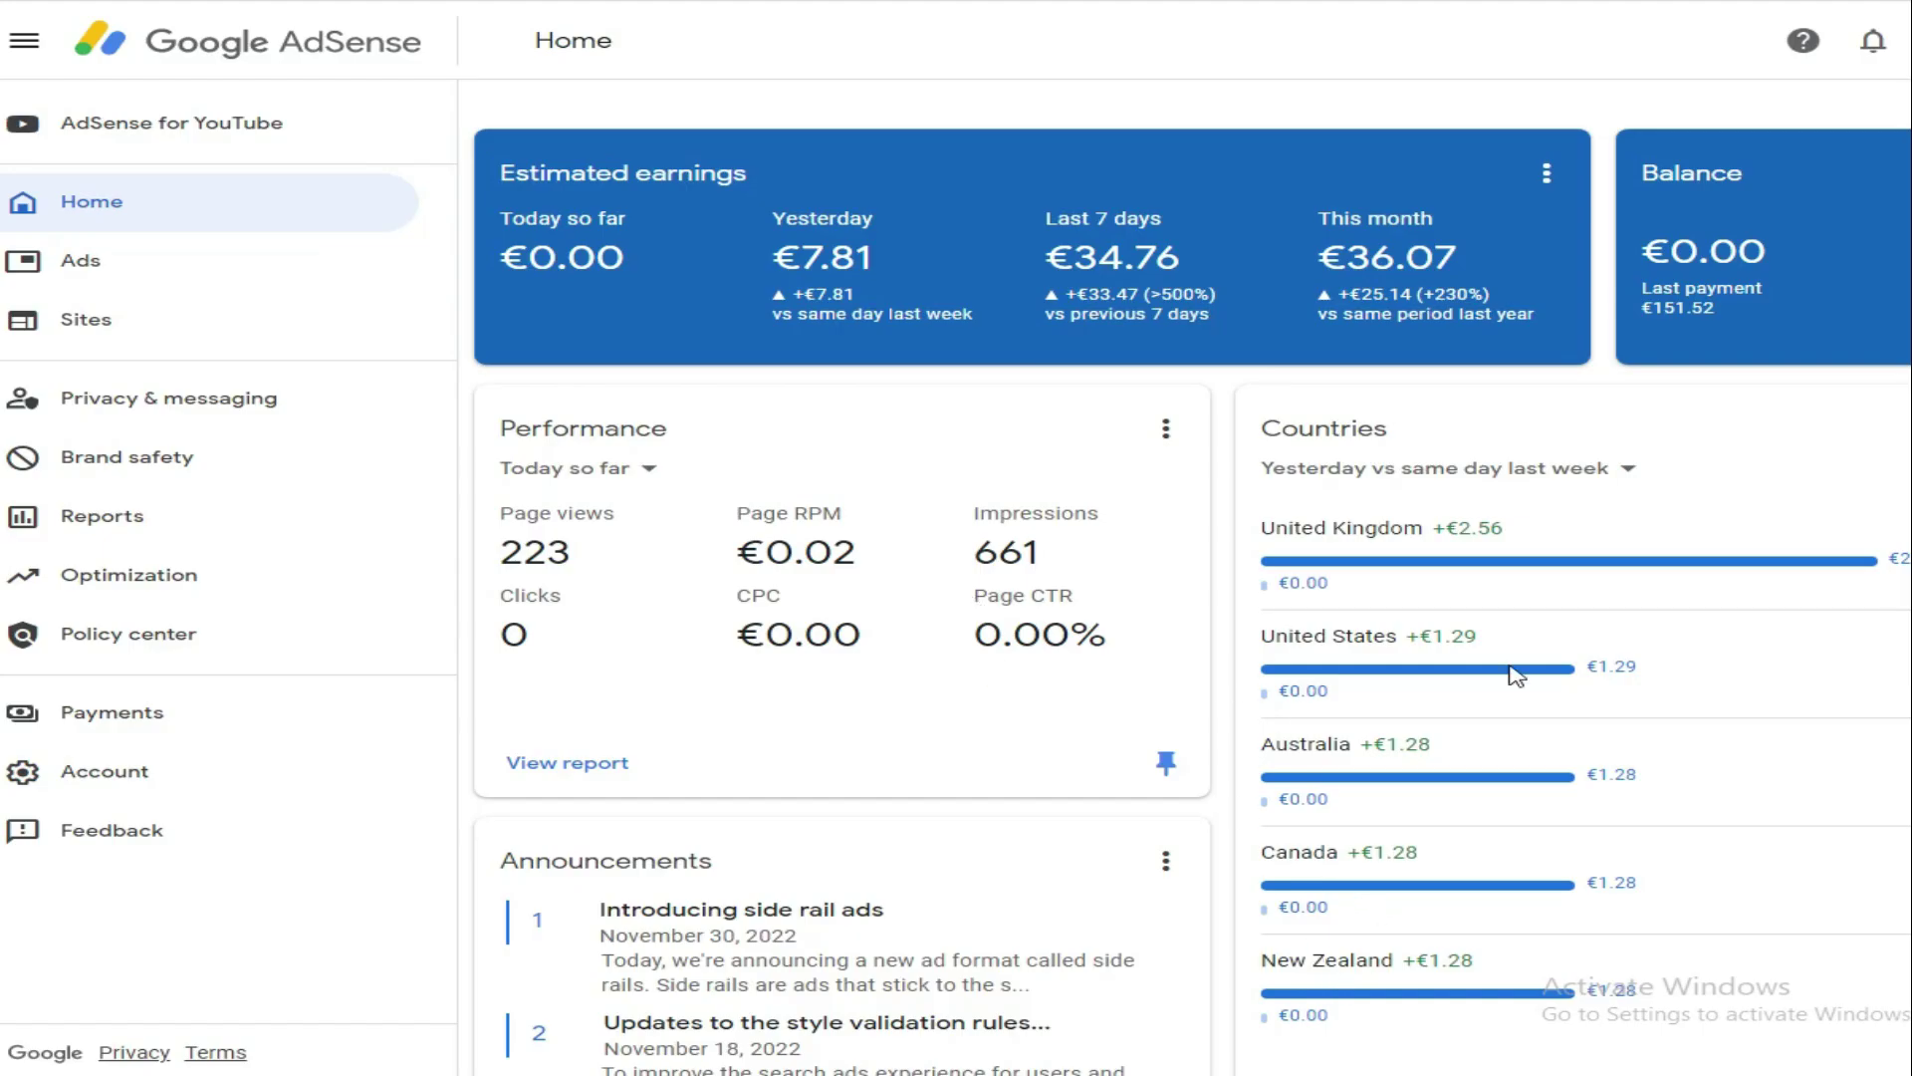
Step: Cycle AdSense Performance through Yesterday, Today so far, Yesterday, ending on Last 7 days vs previous 7 days
scroll(1193, 577, down, 2)
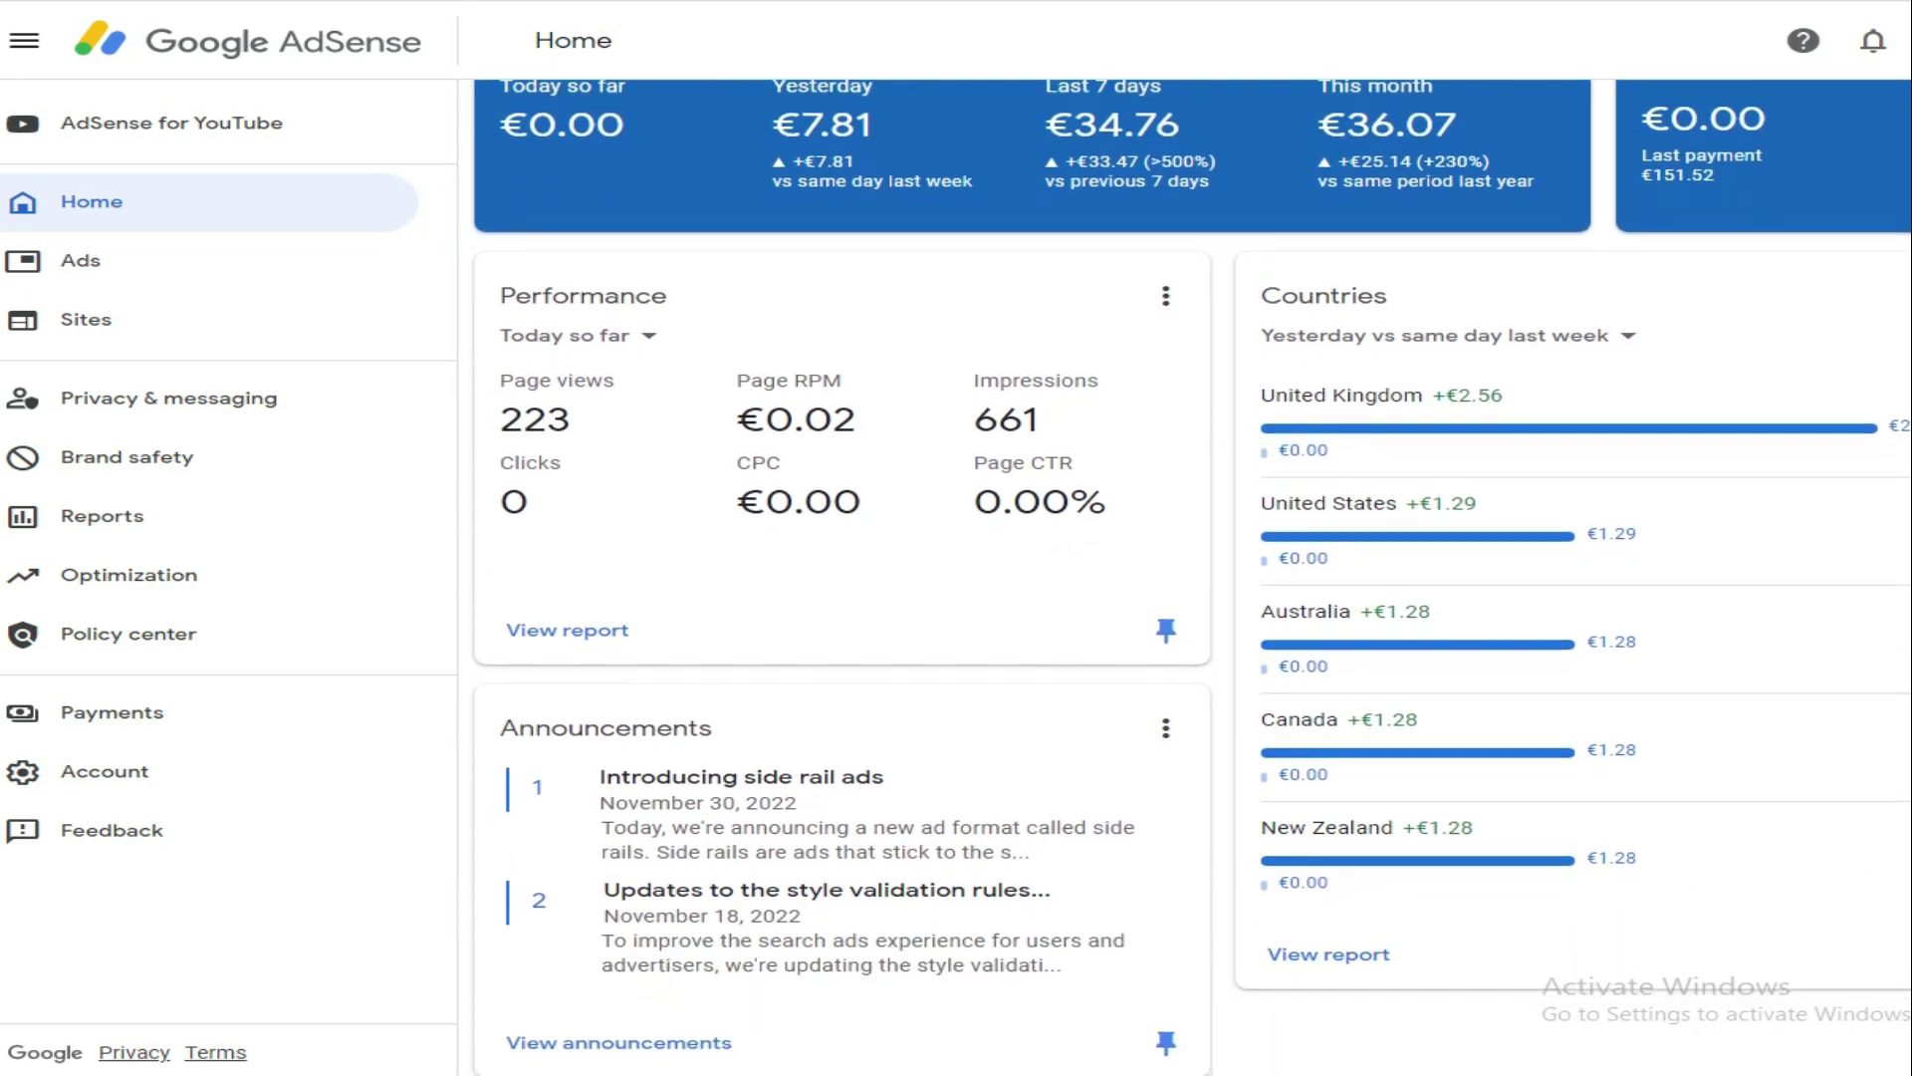
scroll(1192, 576, up, 2)
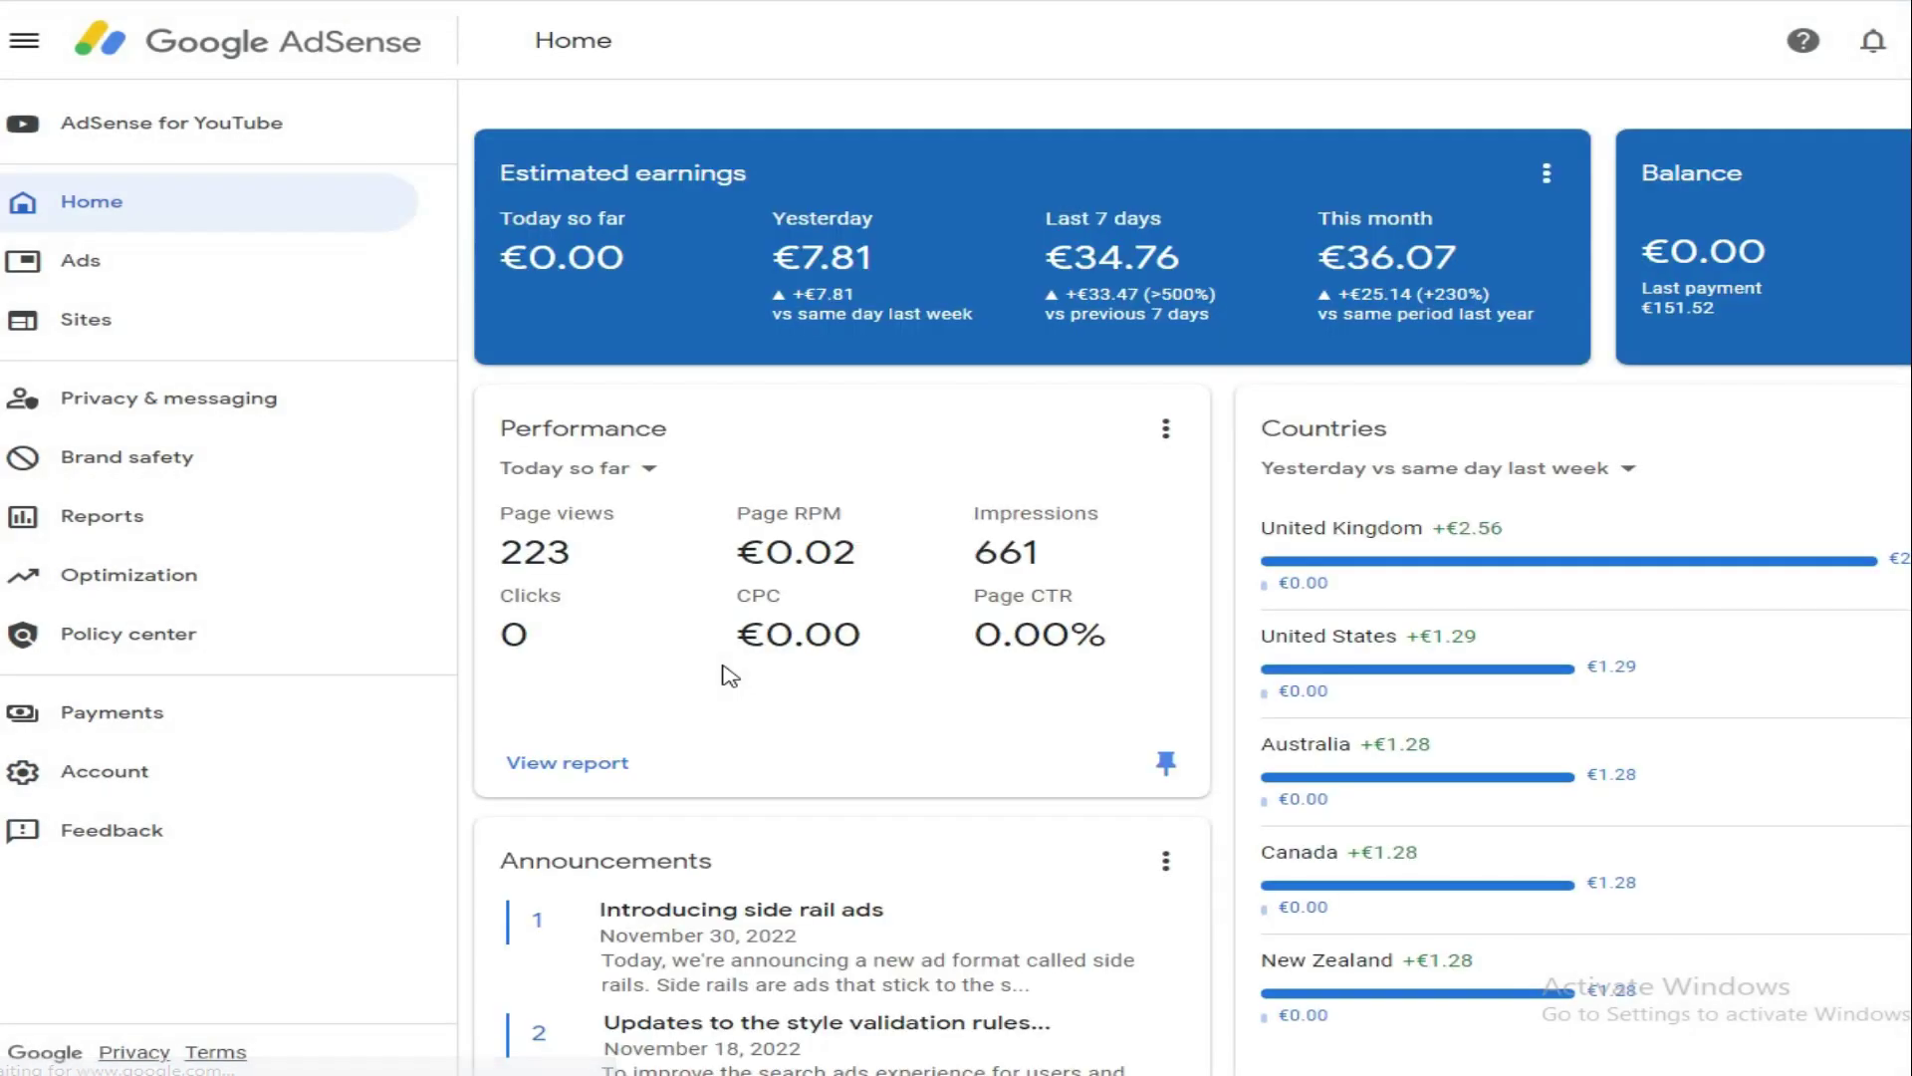
click(569, 470)
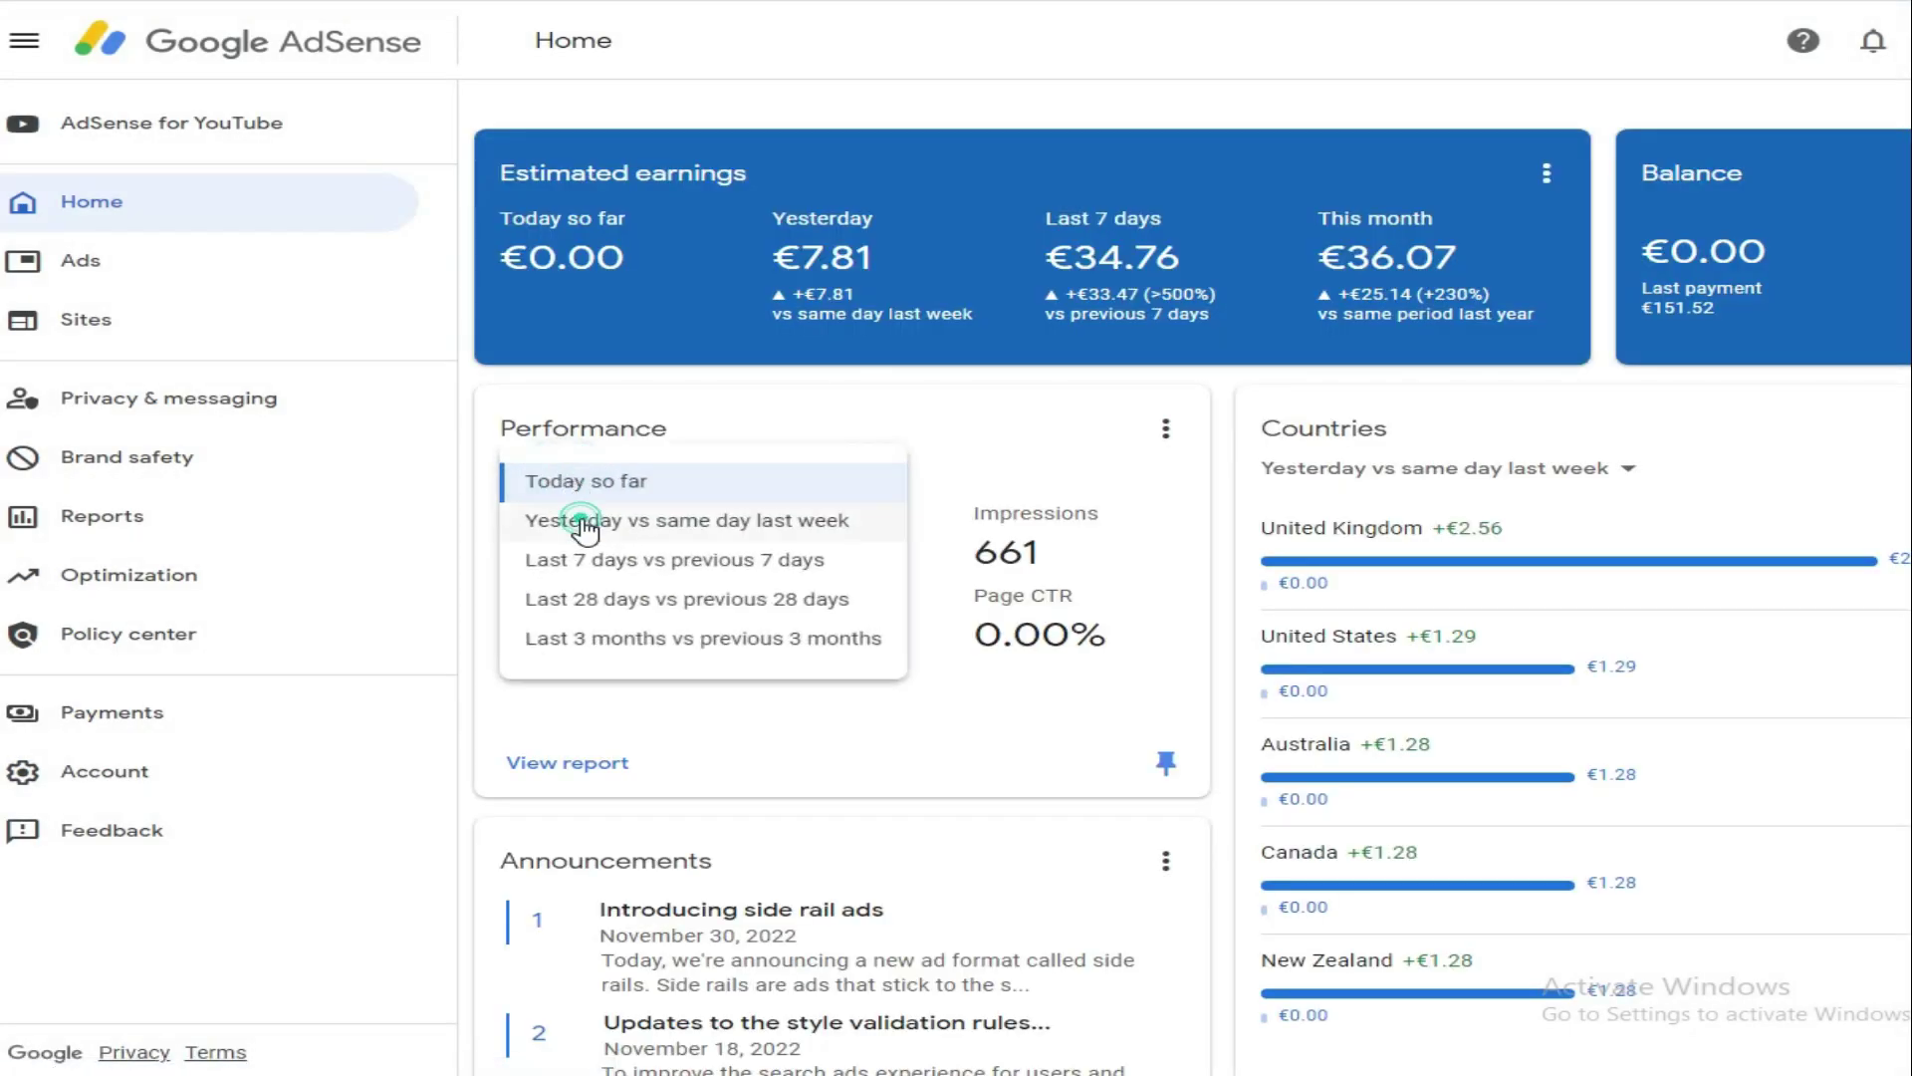
click(583, 517)
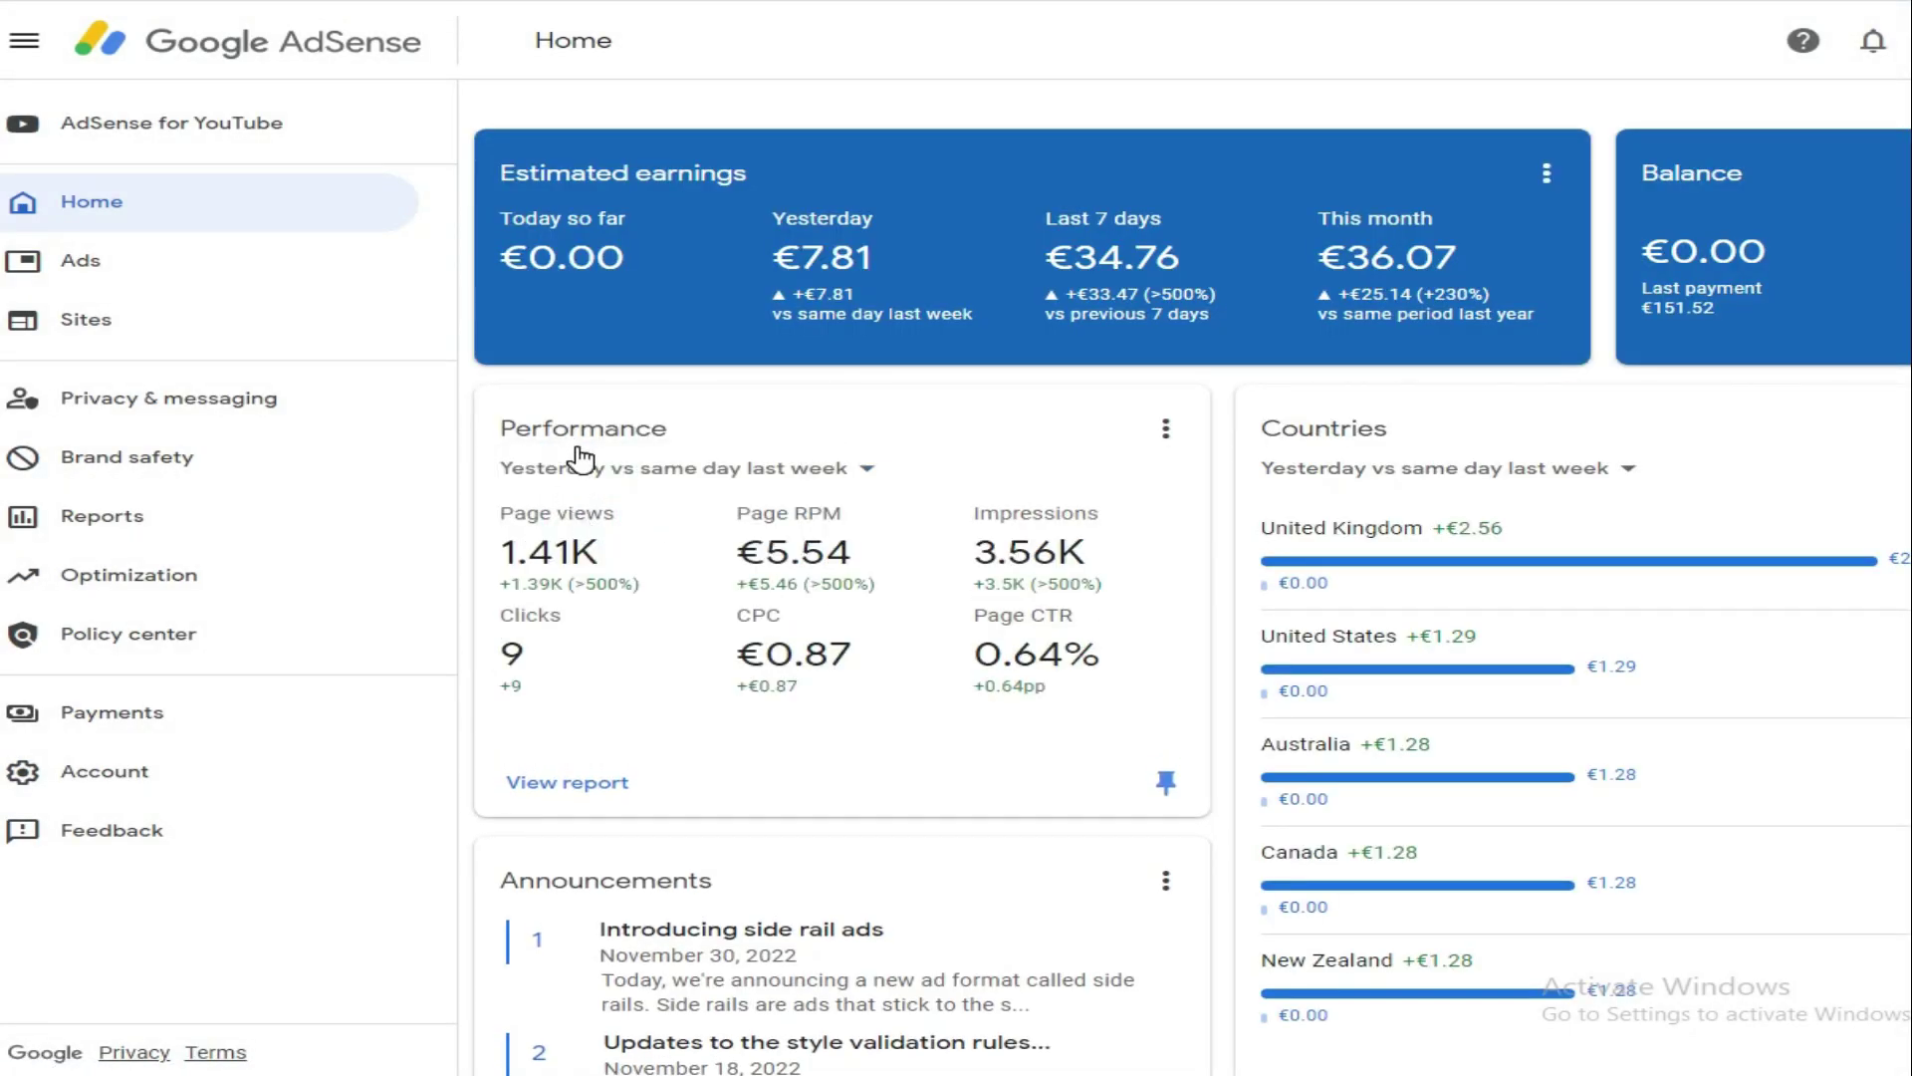
click(594, 474)
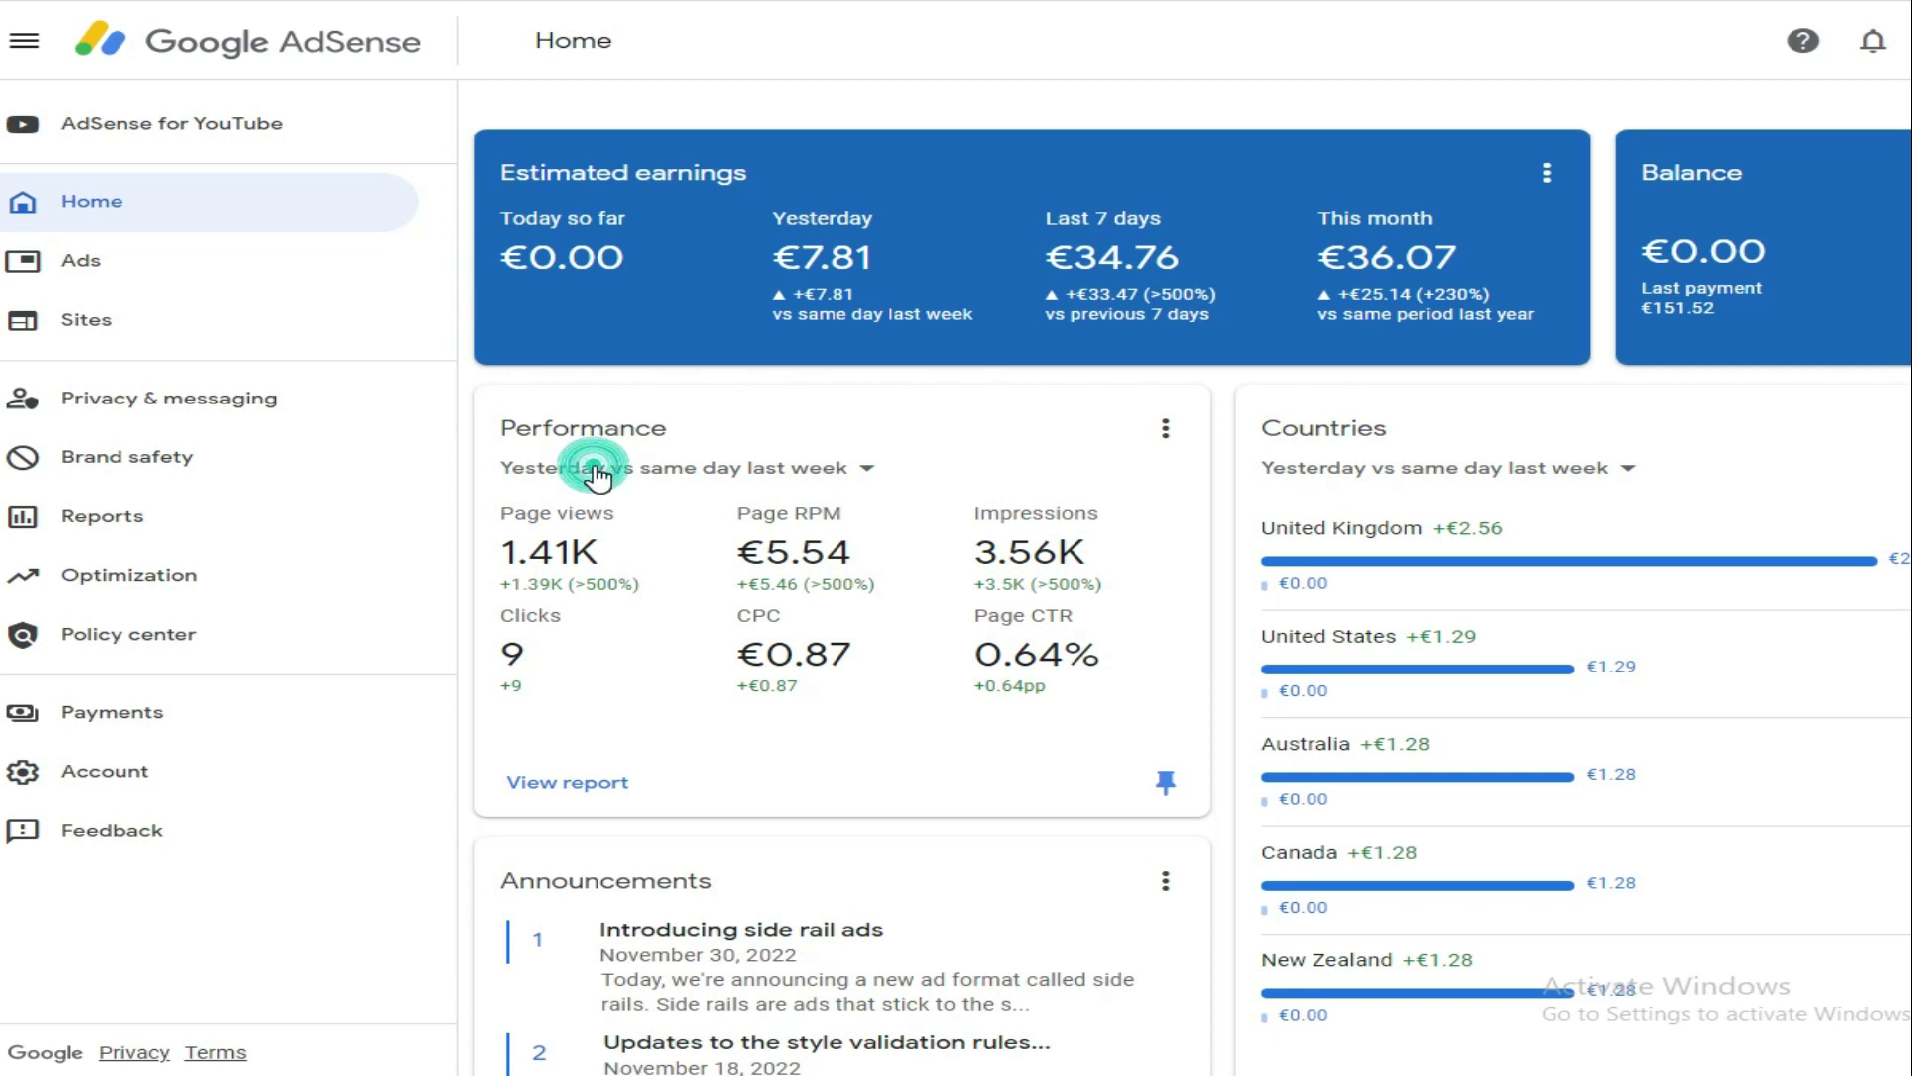
click(598, 478)
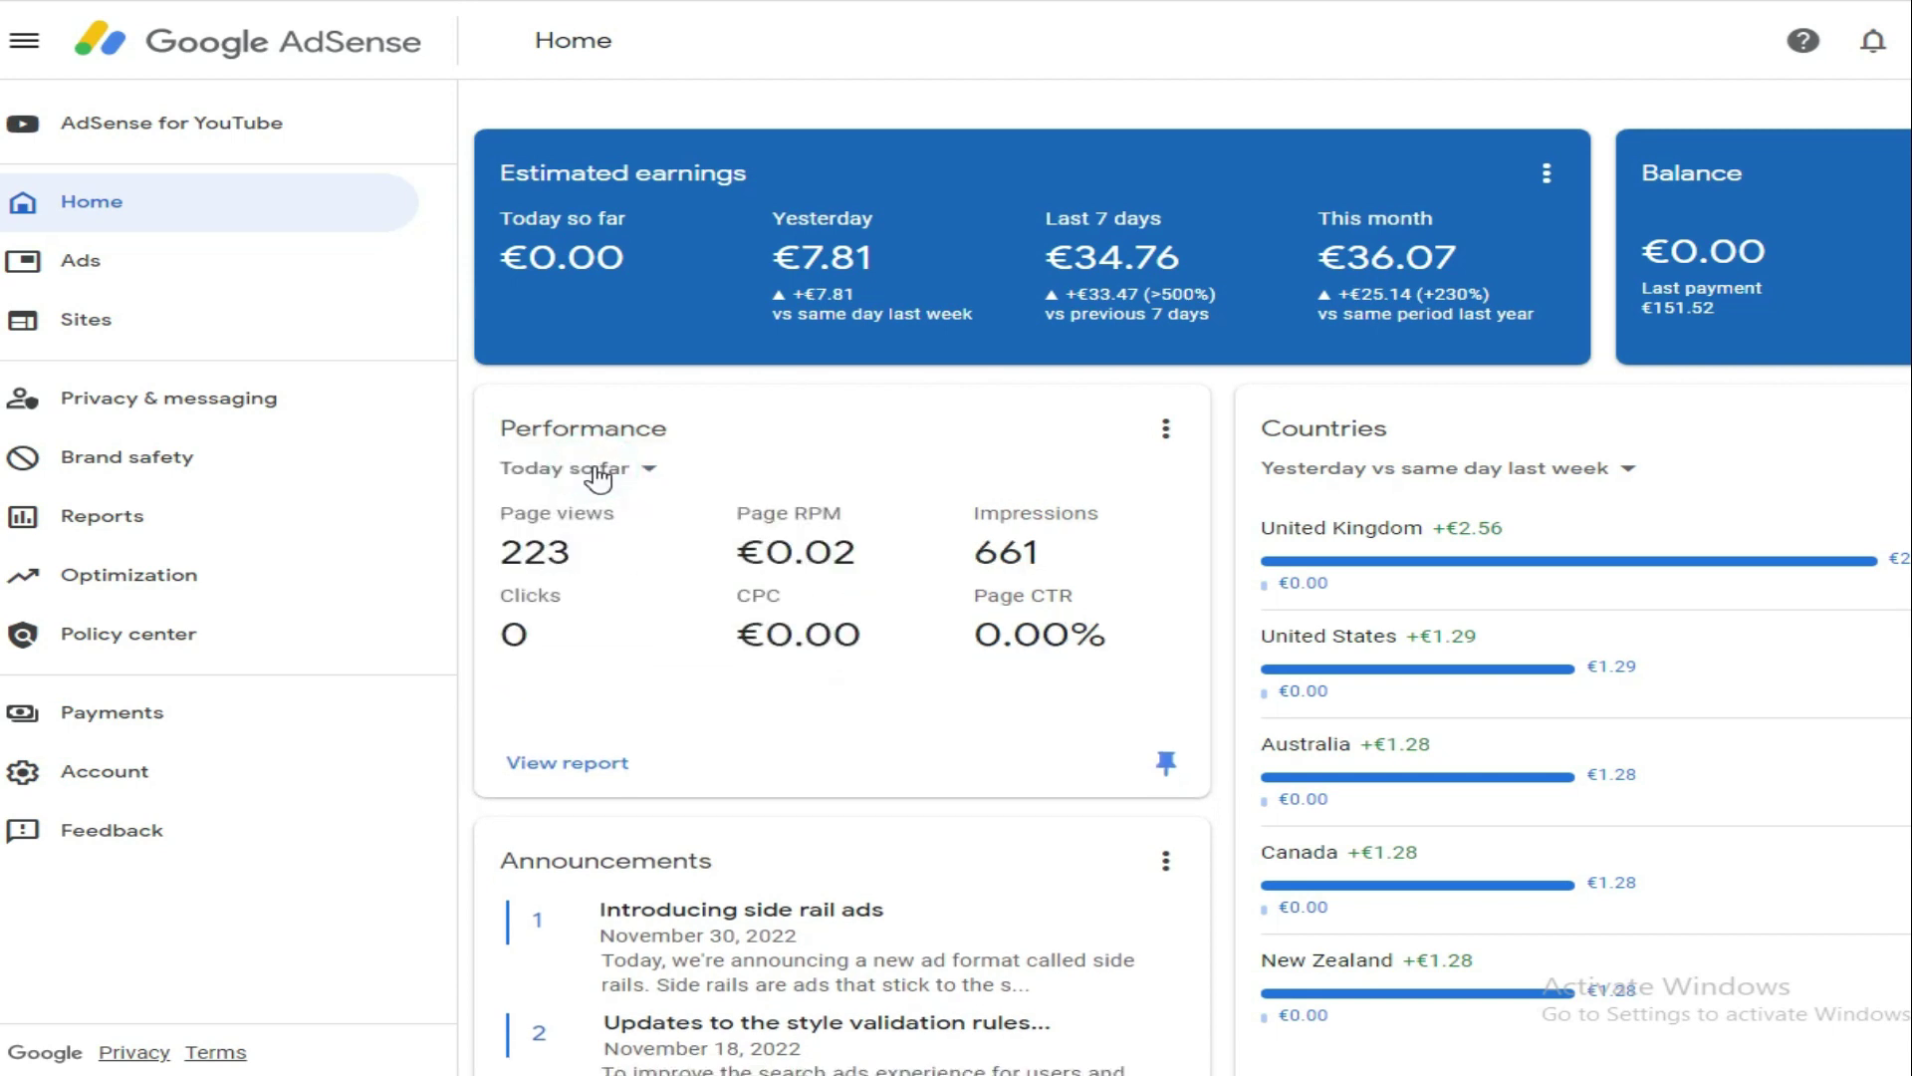
click(589, 473)
click(598, 535)
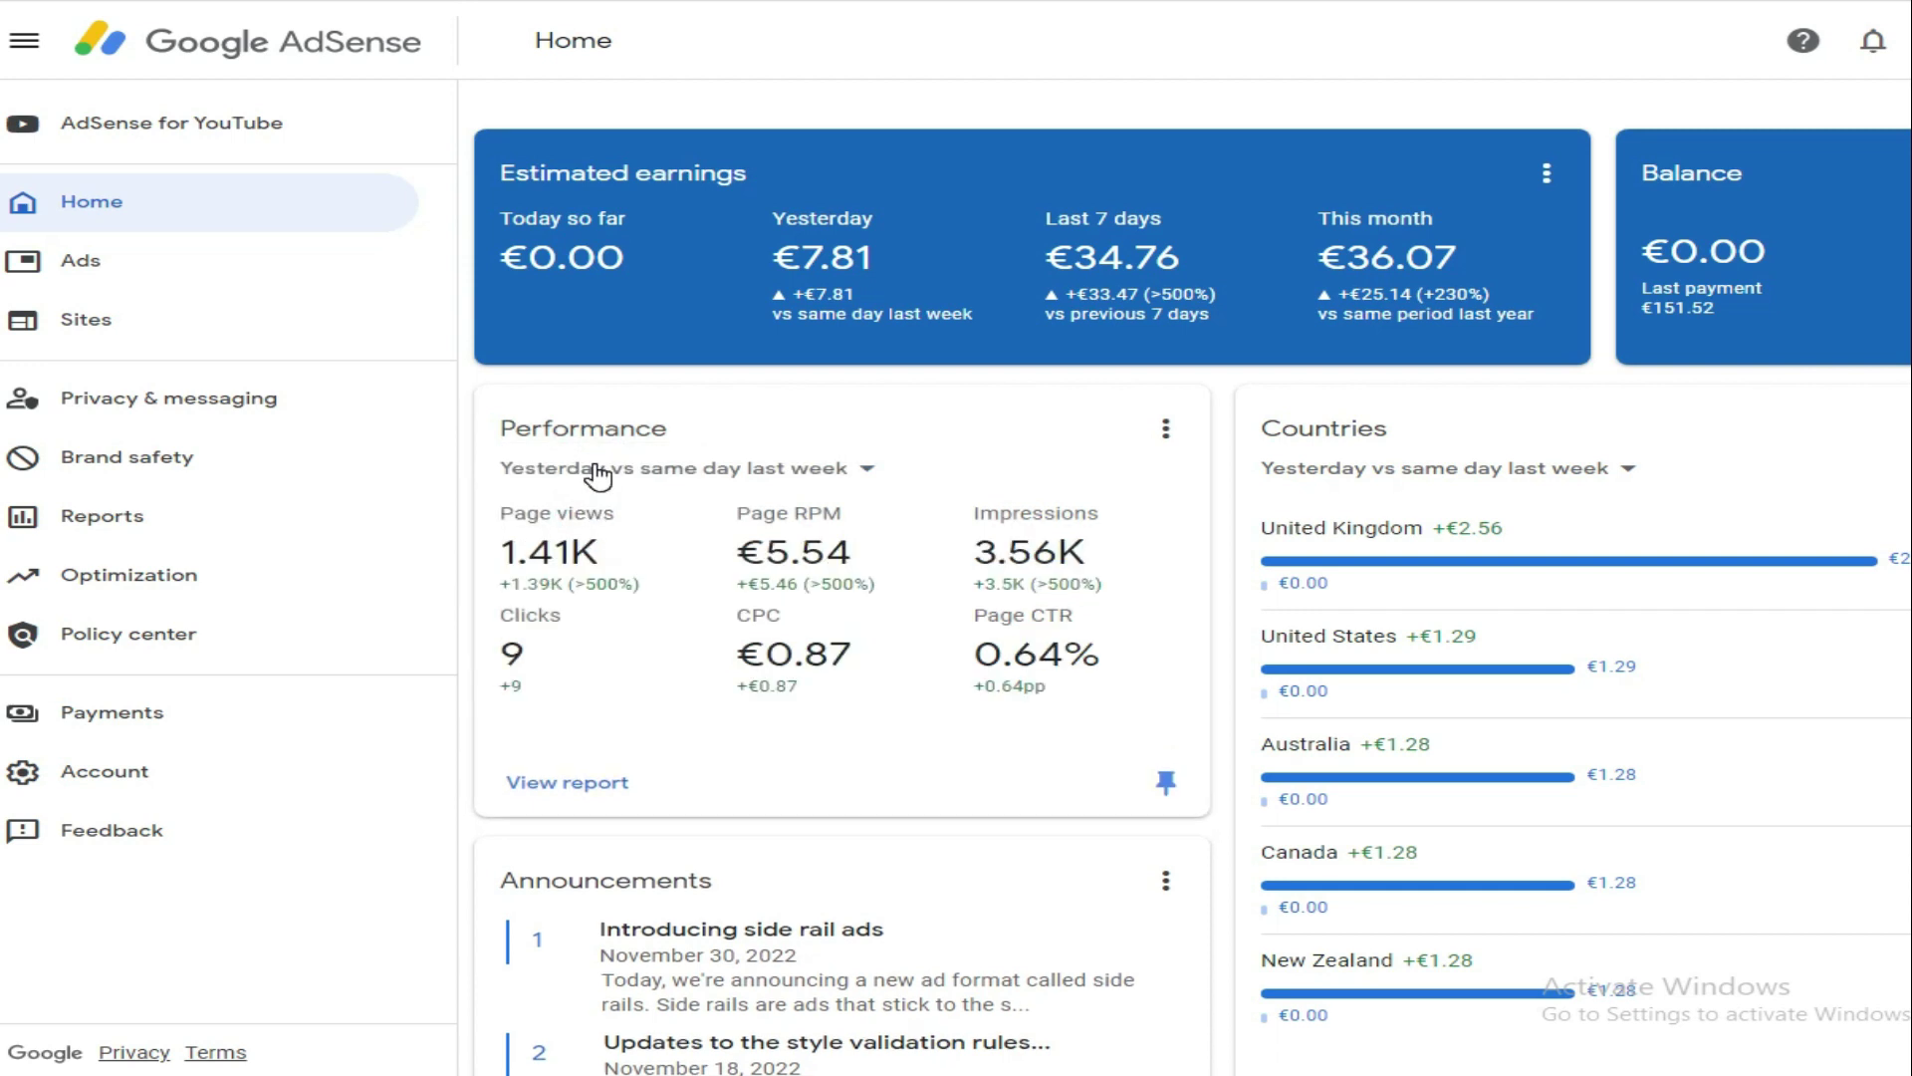
click(637, 470)
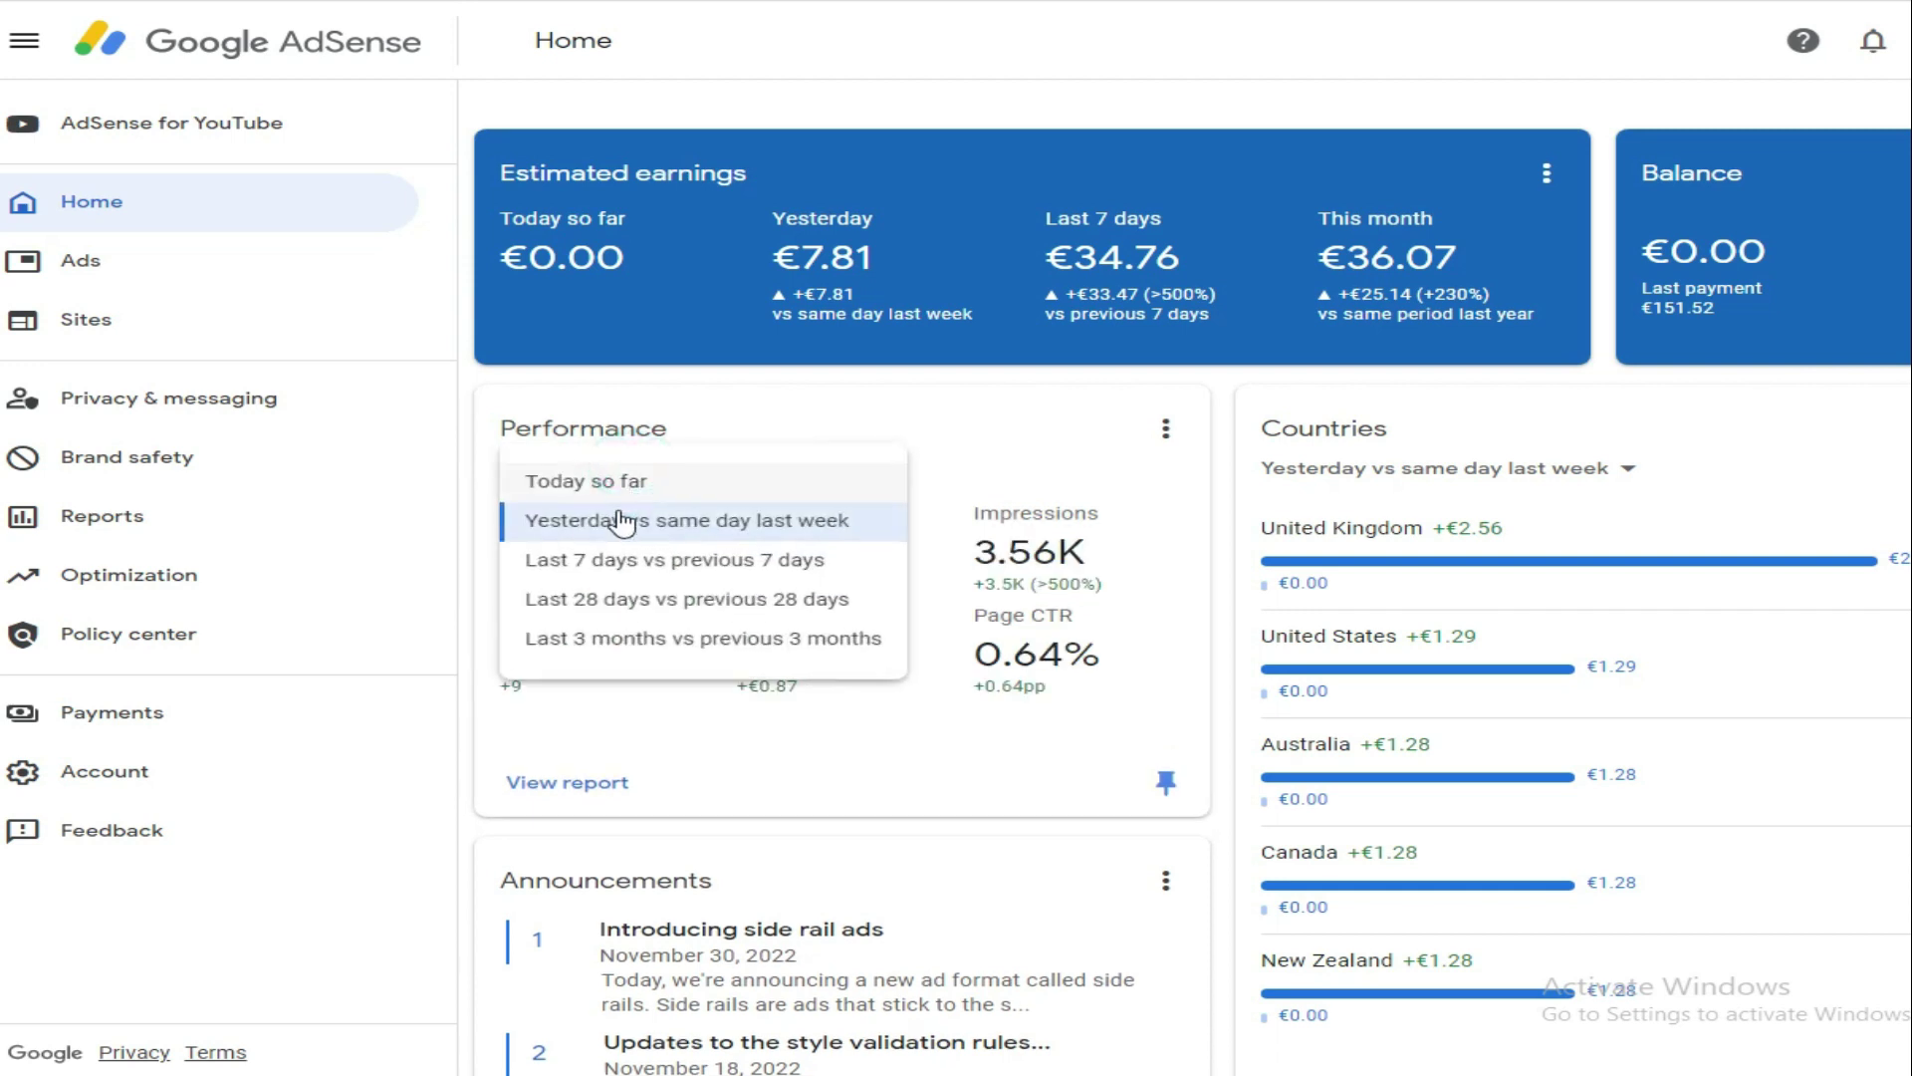
click(624, 563)
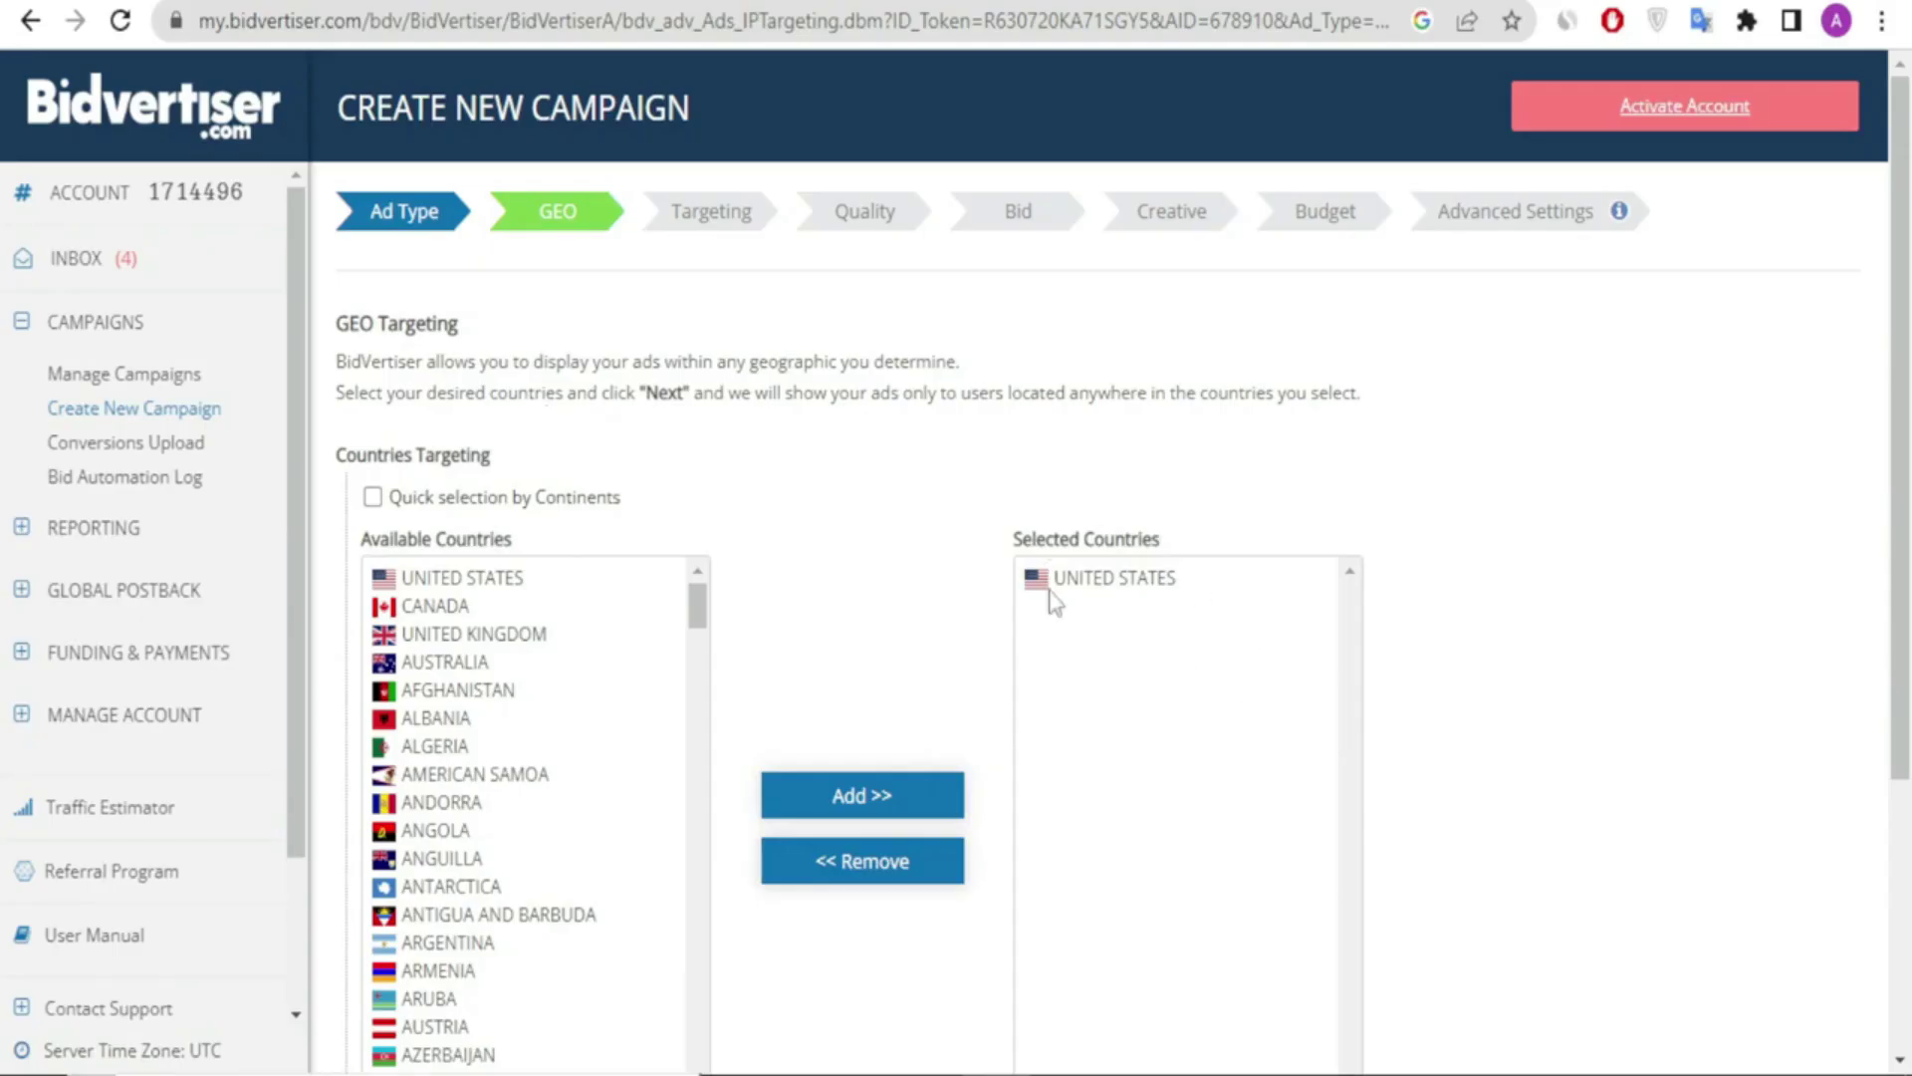
scroll(1187, 748, down, 3)
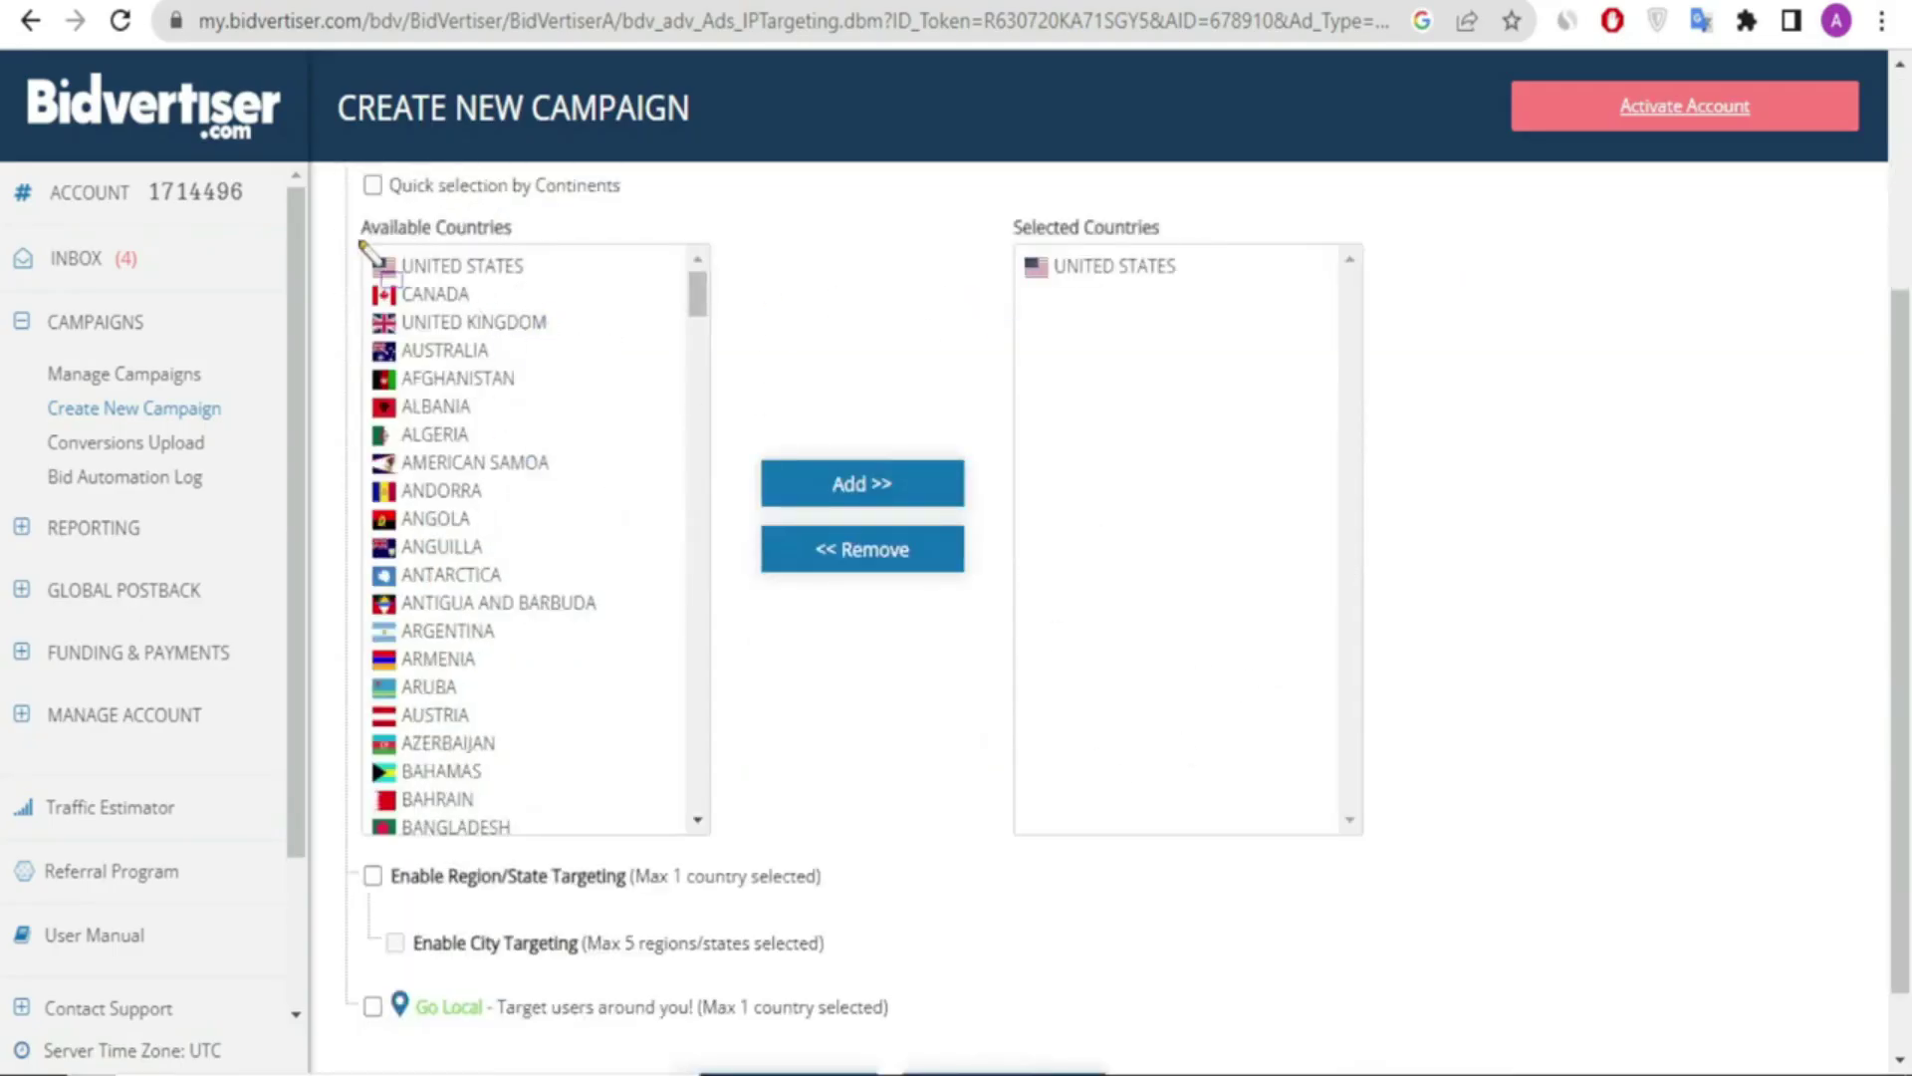
Step: Add CANADA and UNITED KINGDOM to the Selected Countries list
mouse_move(353, 237)
mouse_down()
mouse_move(418, 802)
mouse_move(646, 884)
mouse_up()
mouse_move(1011, 209)
mouse_down()
mouse_move(1155, 863)
mouse_move(1411, 829)
mouse_up()
key(Escape)
scroll(491, 546, up, 3)
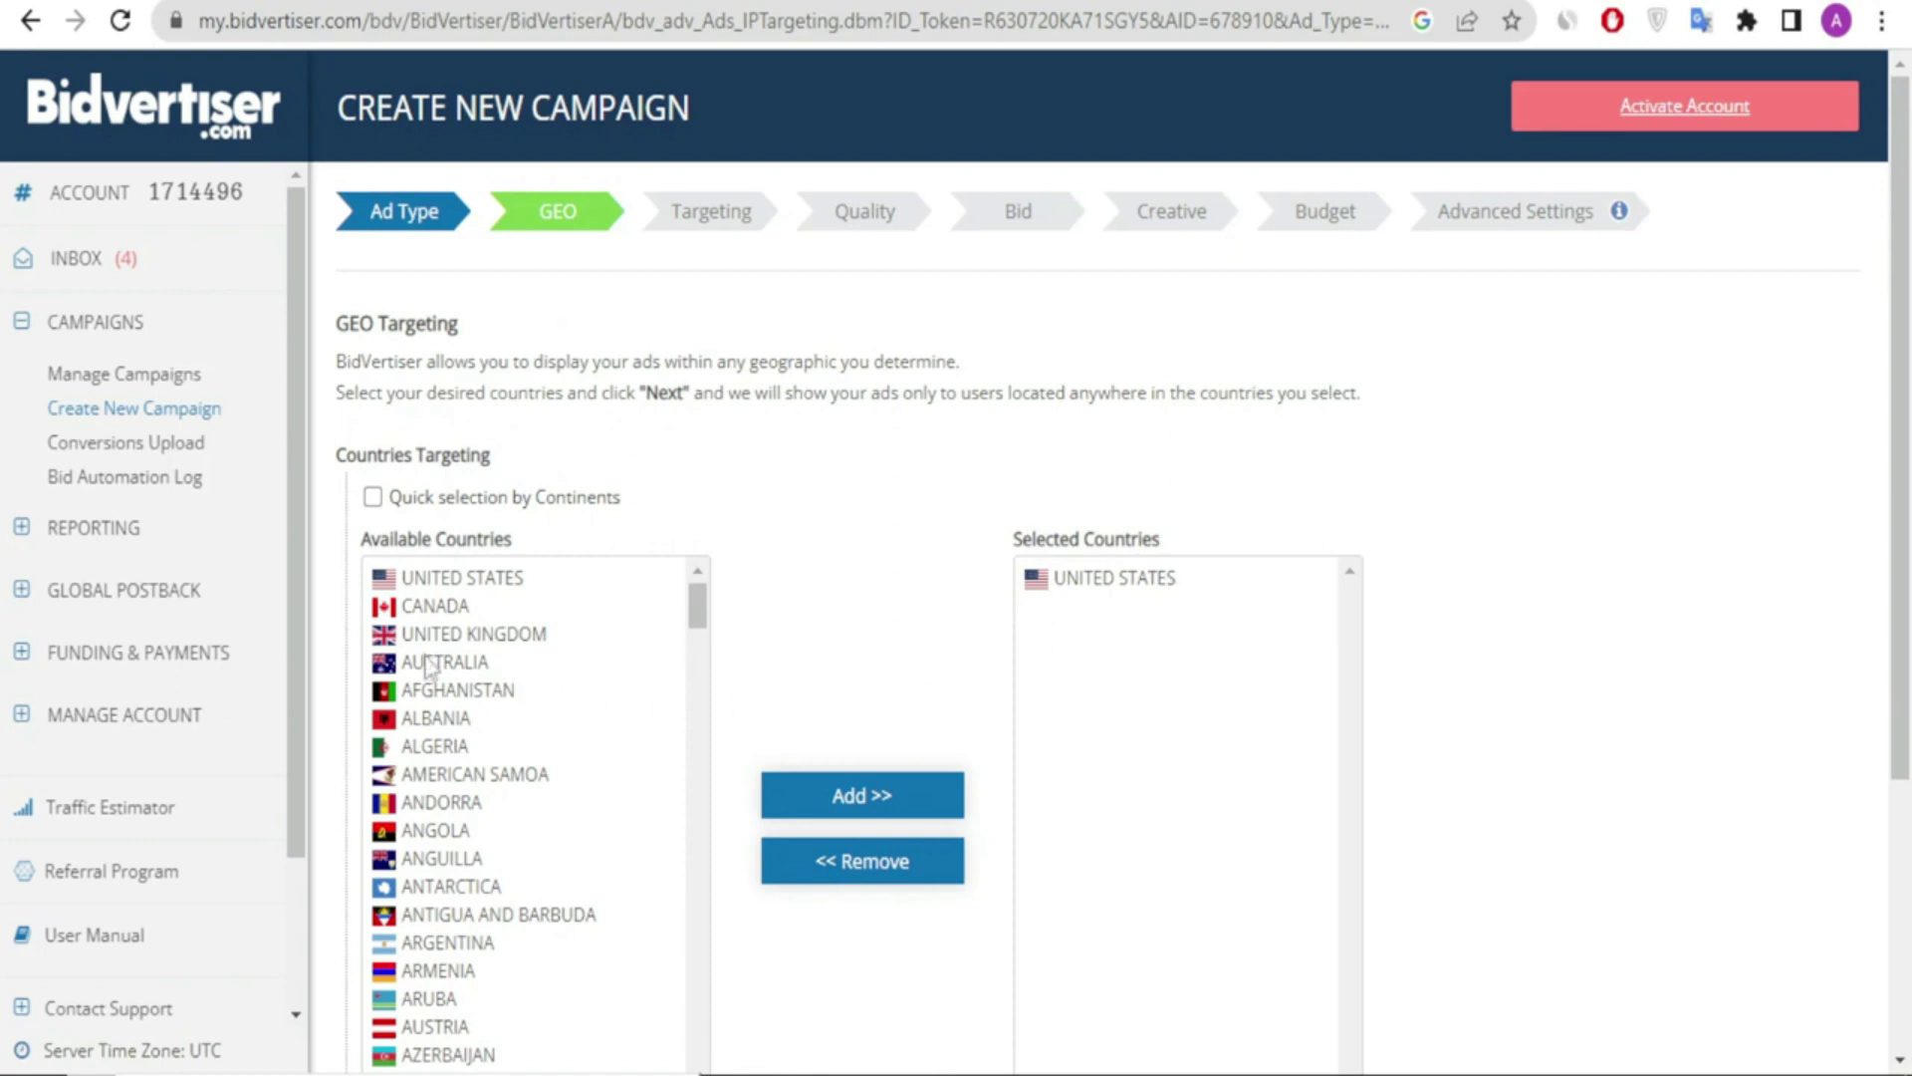
click(445, 604)
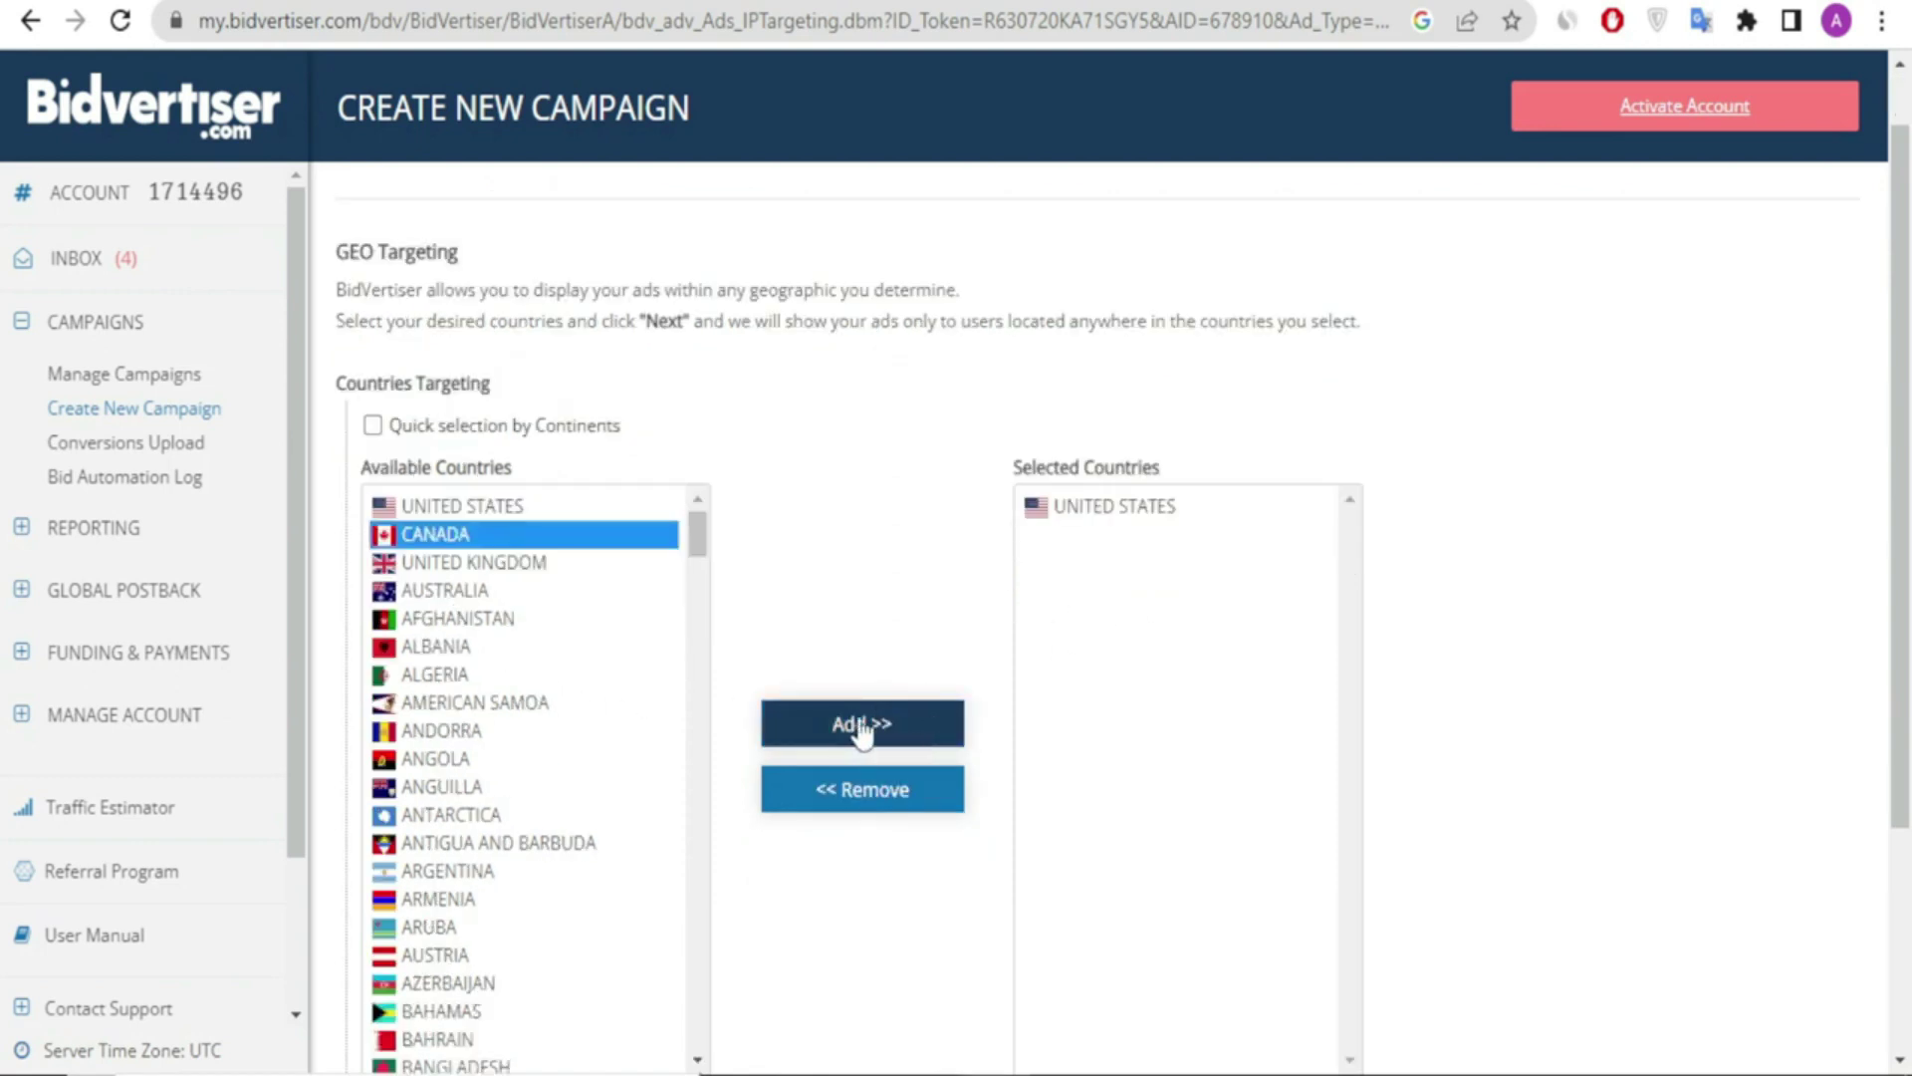
click(826, 715)
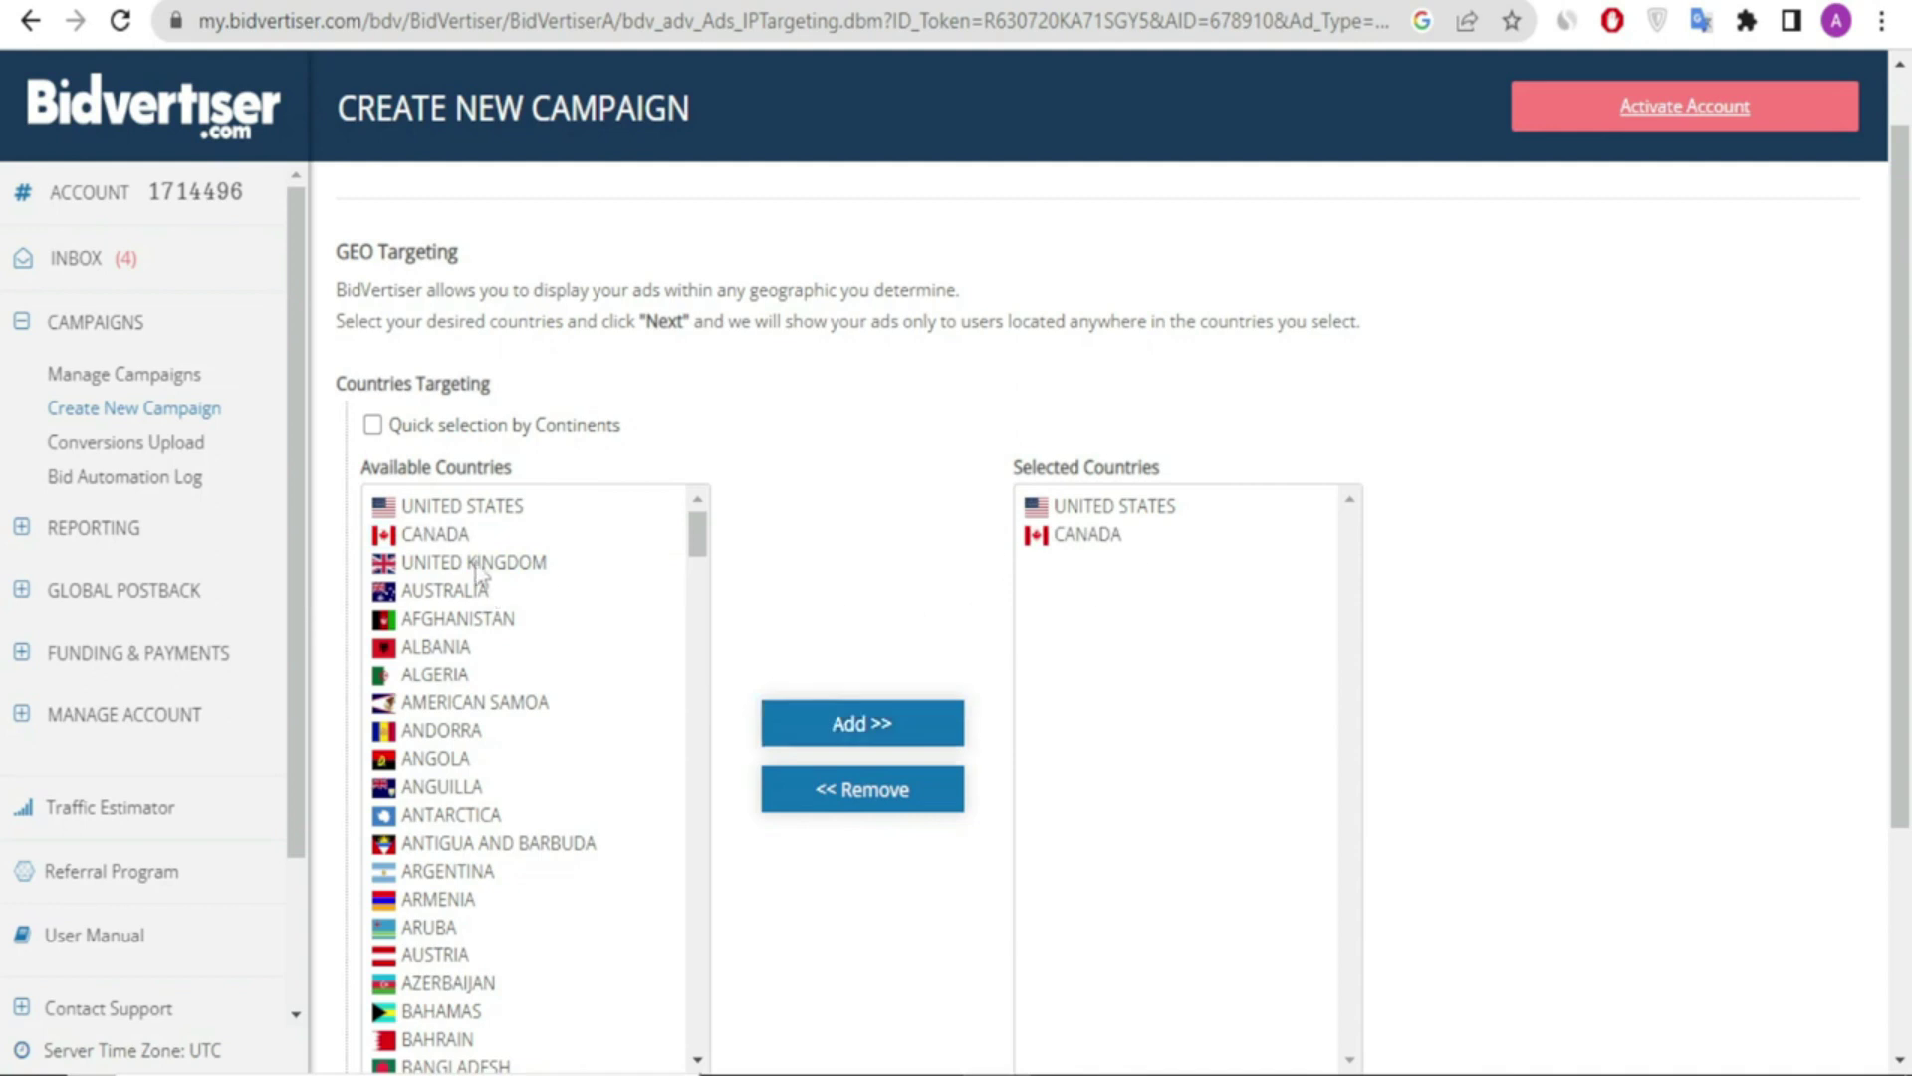
click(478, 566)
click(847, 727)
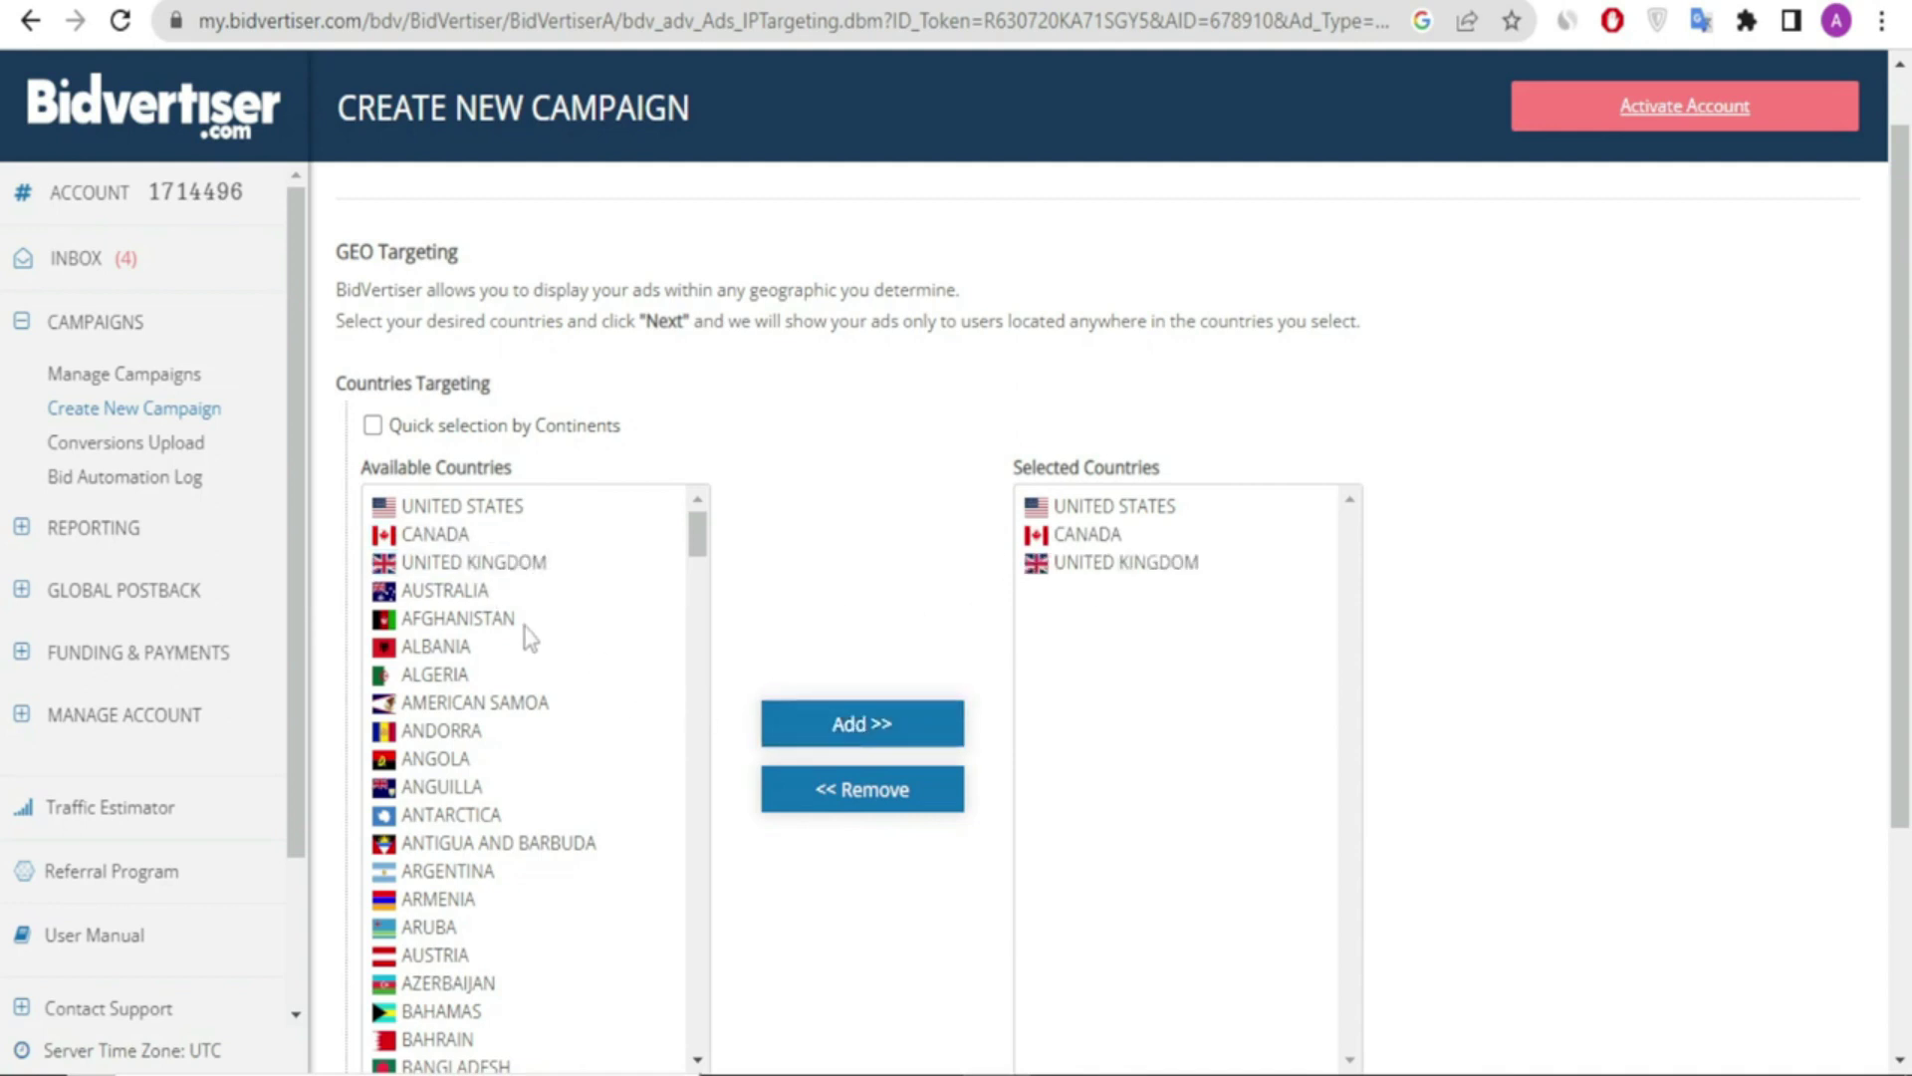
Step: Add AUSTRALIA and LUXEMBOURG to the Selected Countries list
click(431, 589)
click(854, 725)
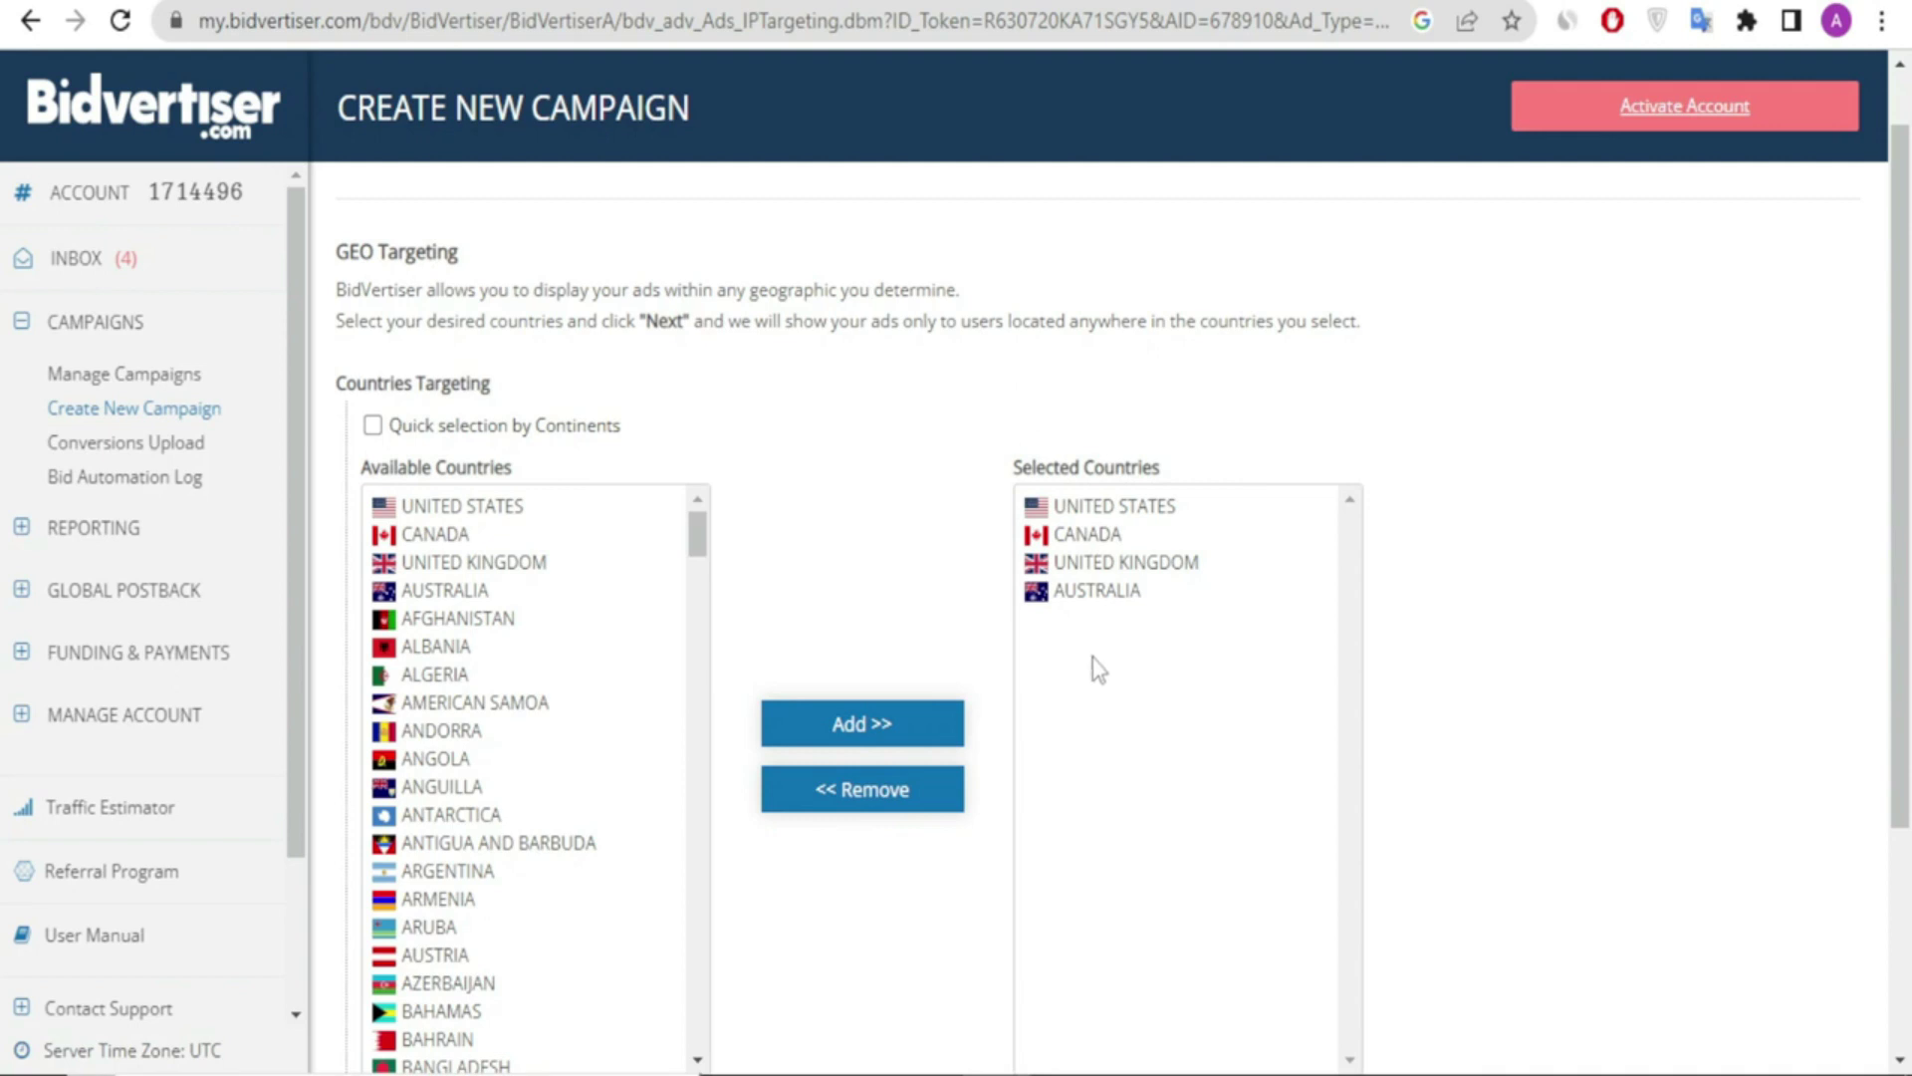
scroll(506, 837, down, 10)
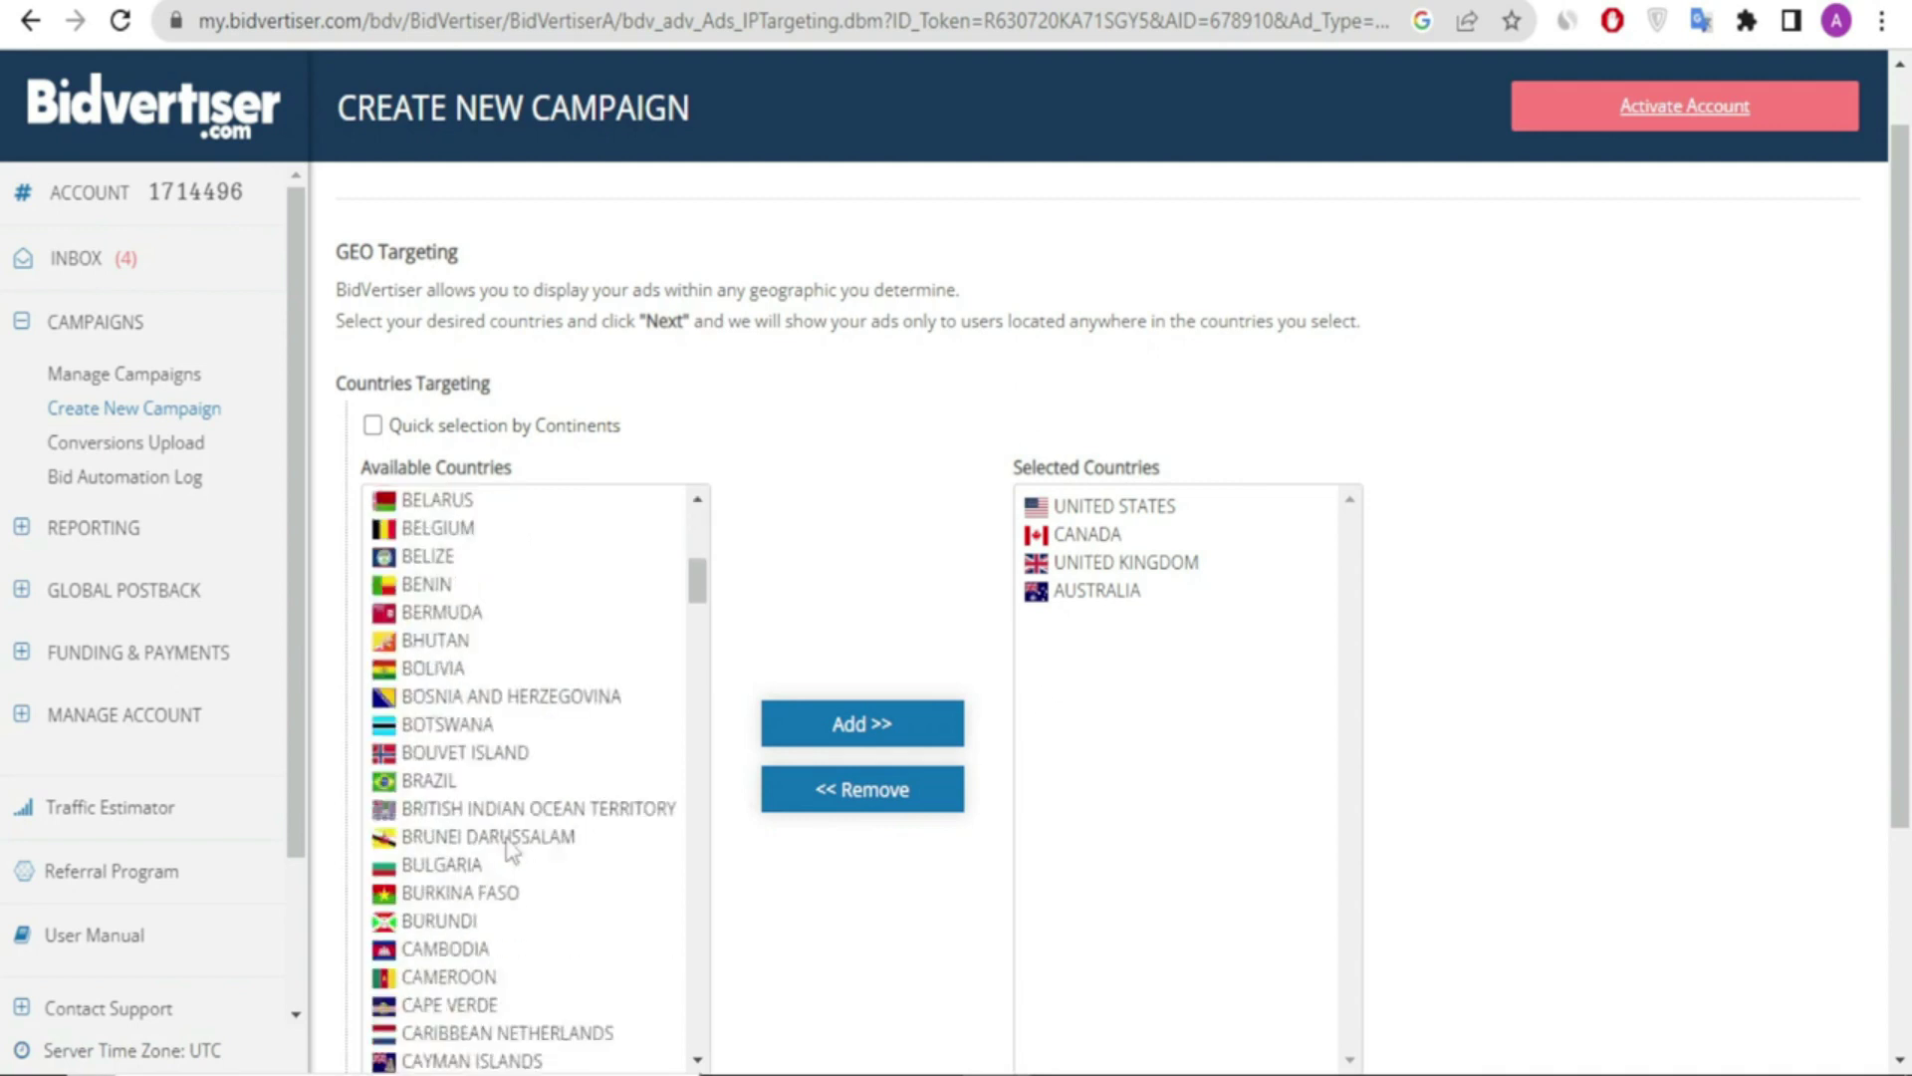
scroll(511, 854, down, 3)
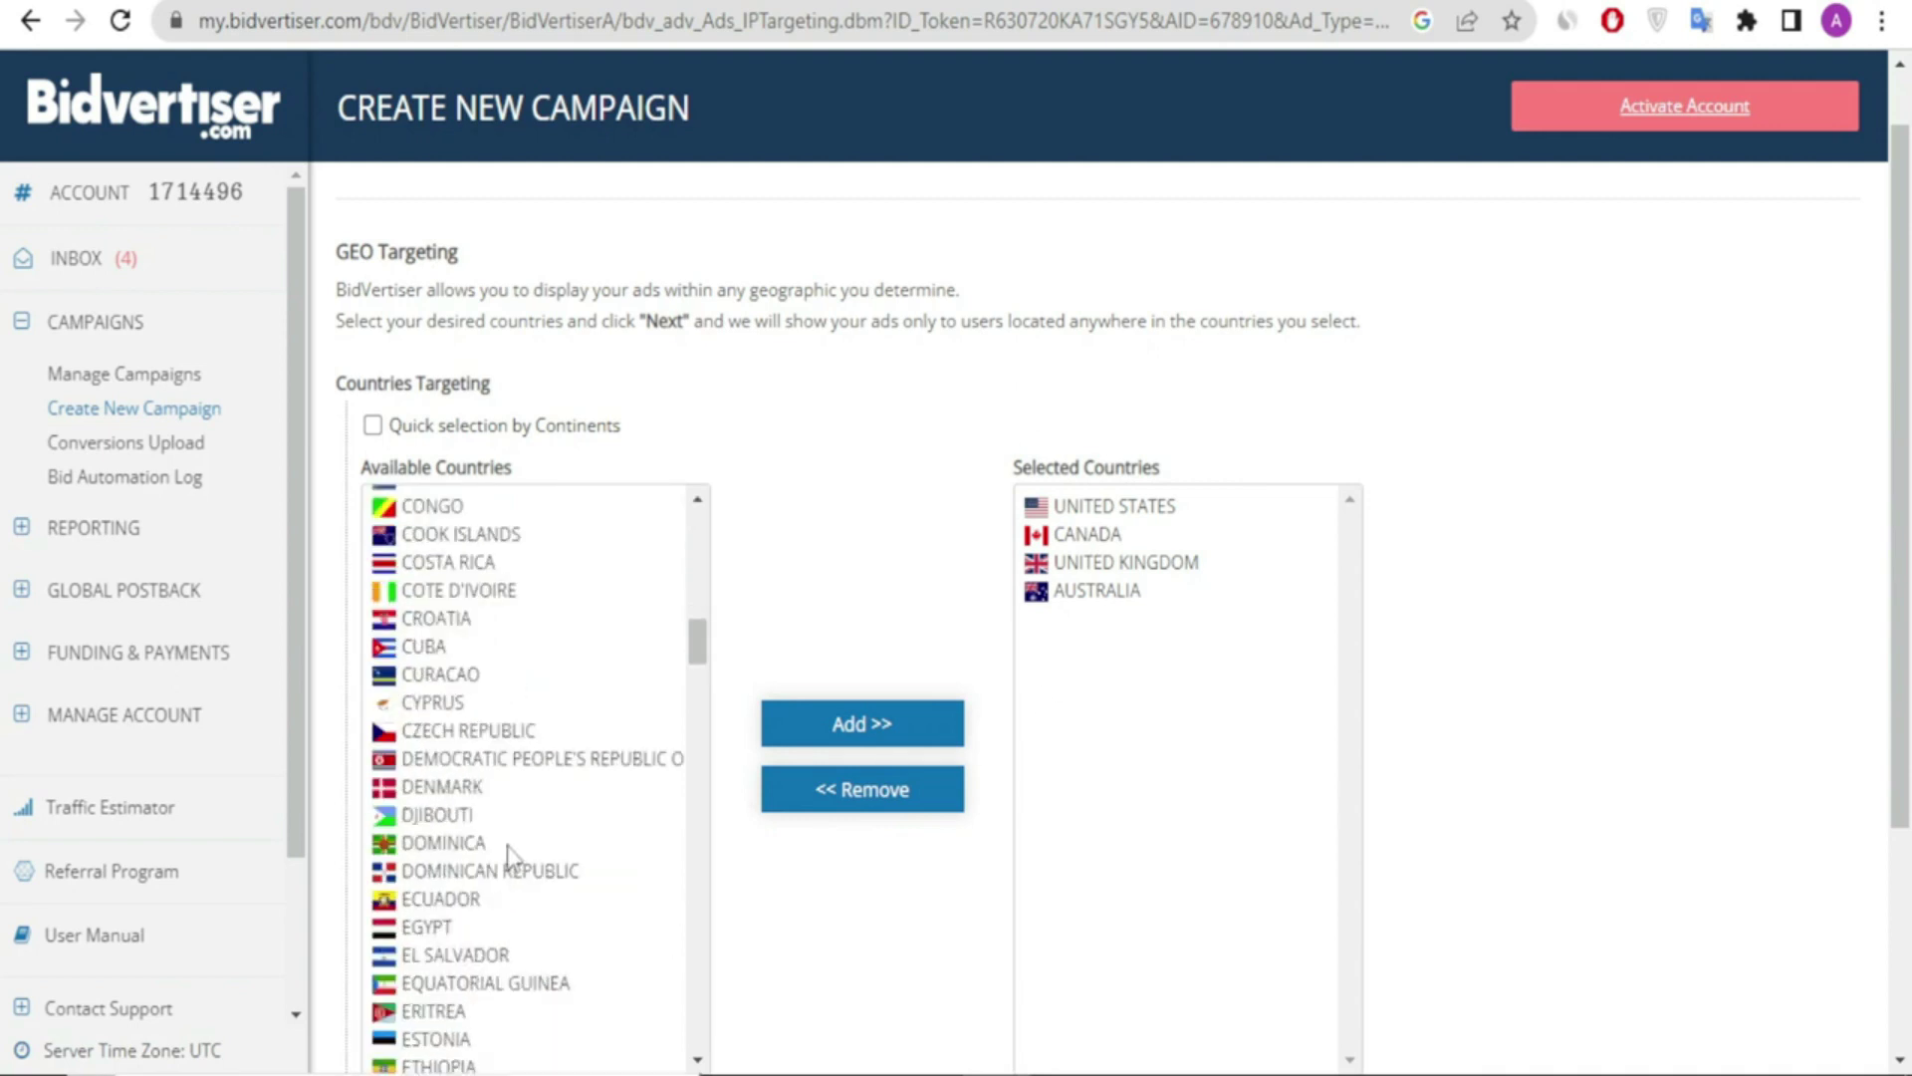
scroll(511, 853, down, 5)
click(864, 725)
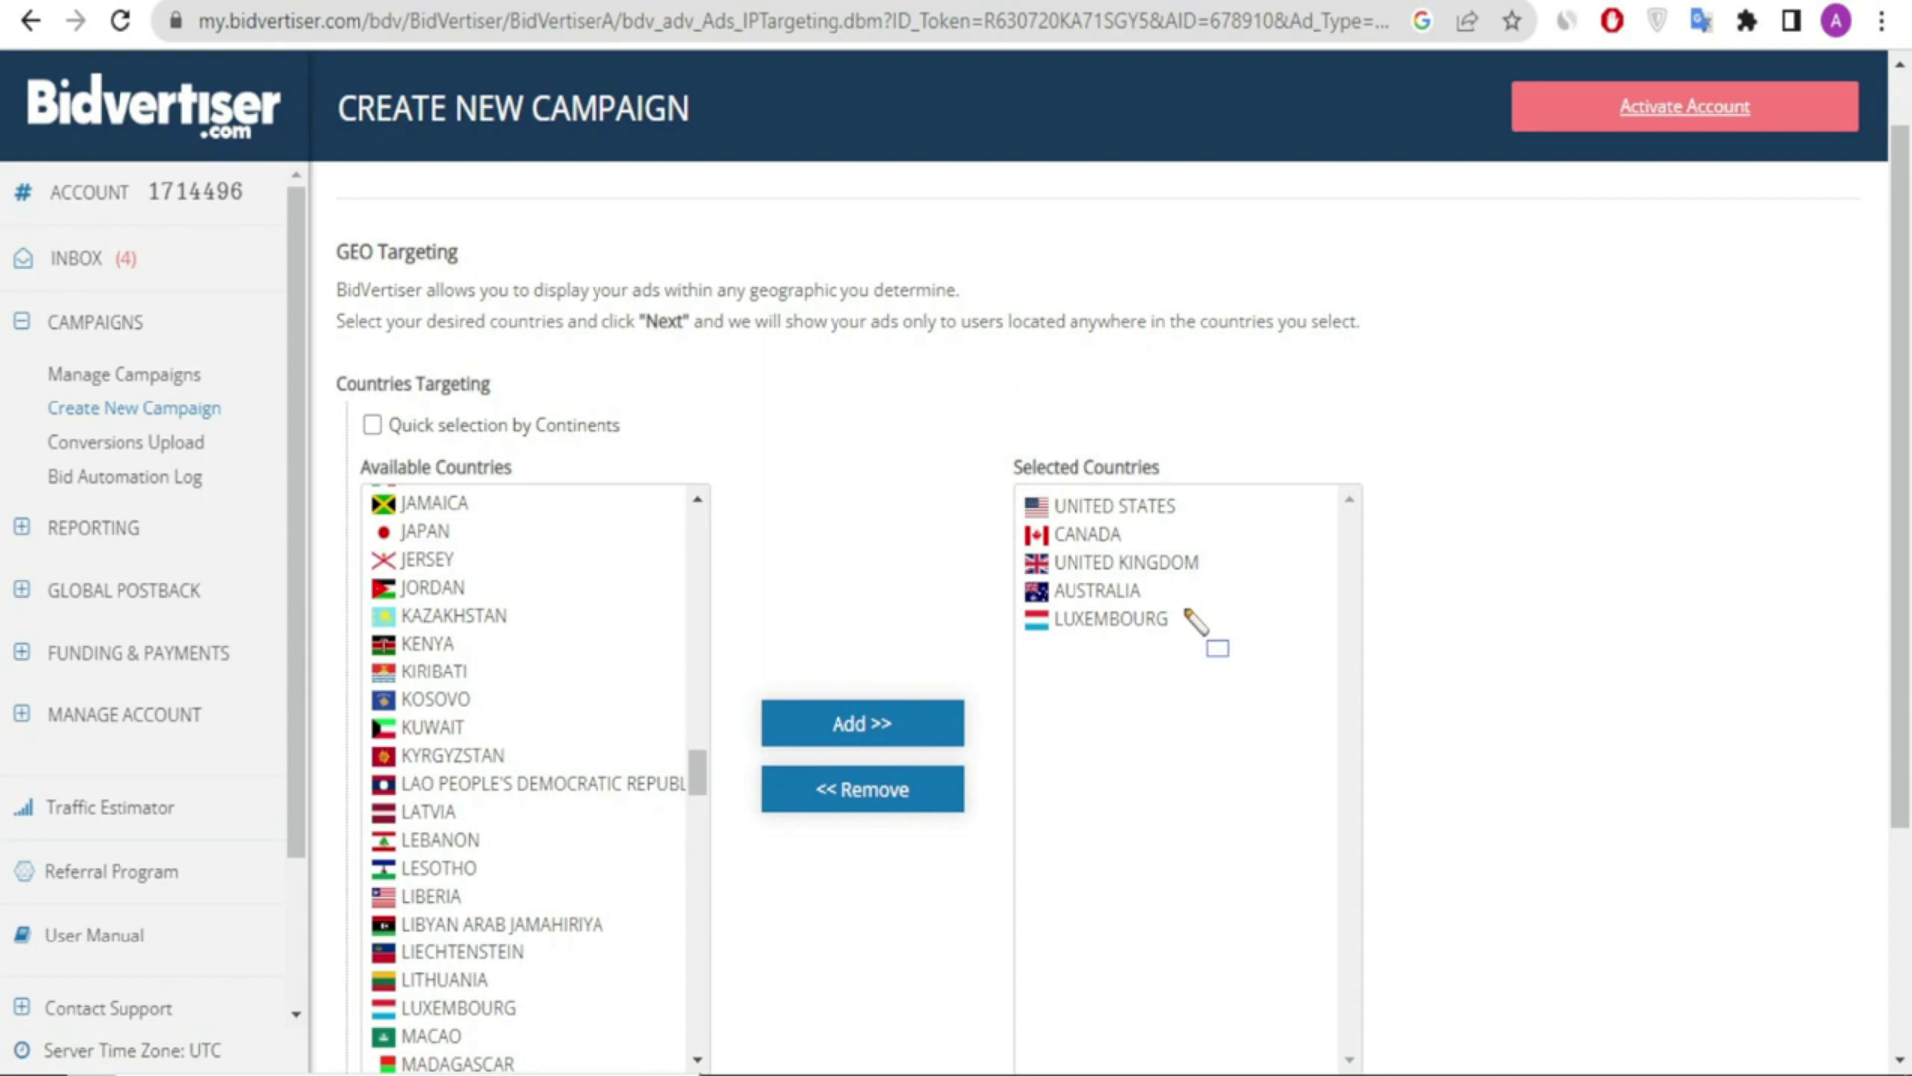
mouse_move(1187, 604)
mouse_down()
mouse_move(1166, 645)
mouse_move(987, 646)
mouse_up()
scroll(490, 836, down, 15)
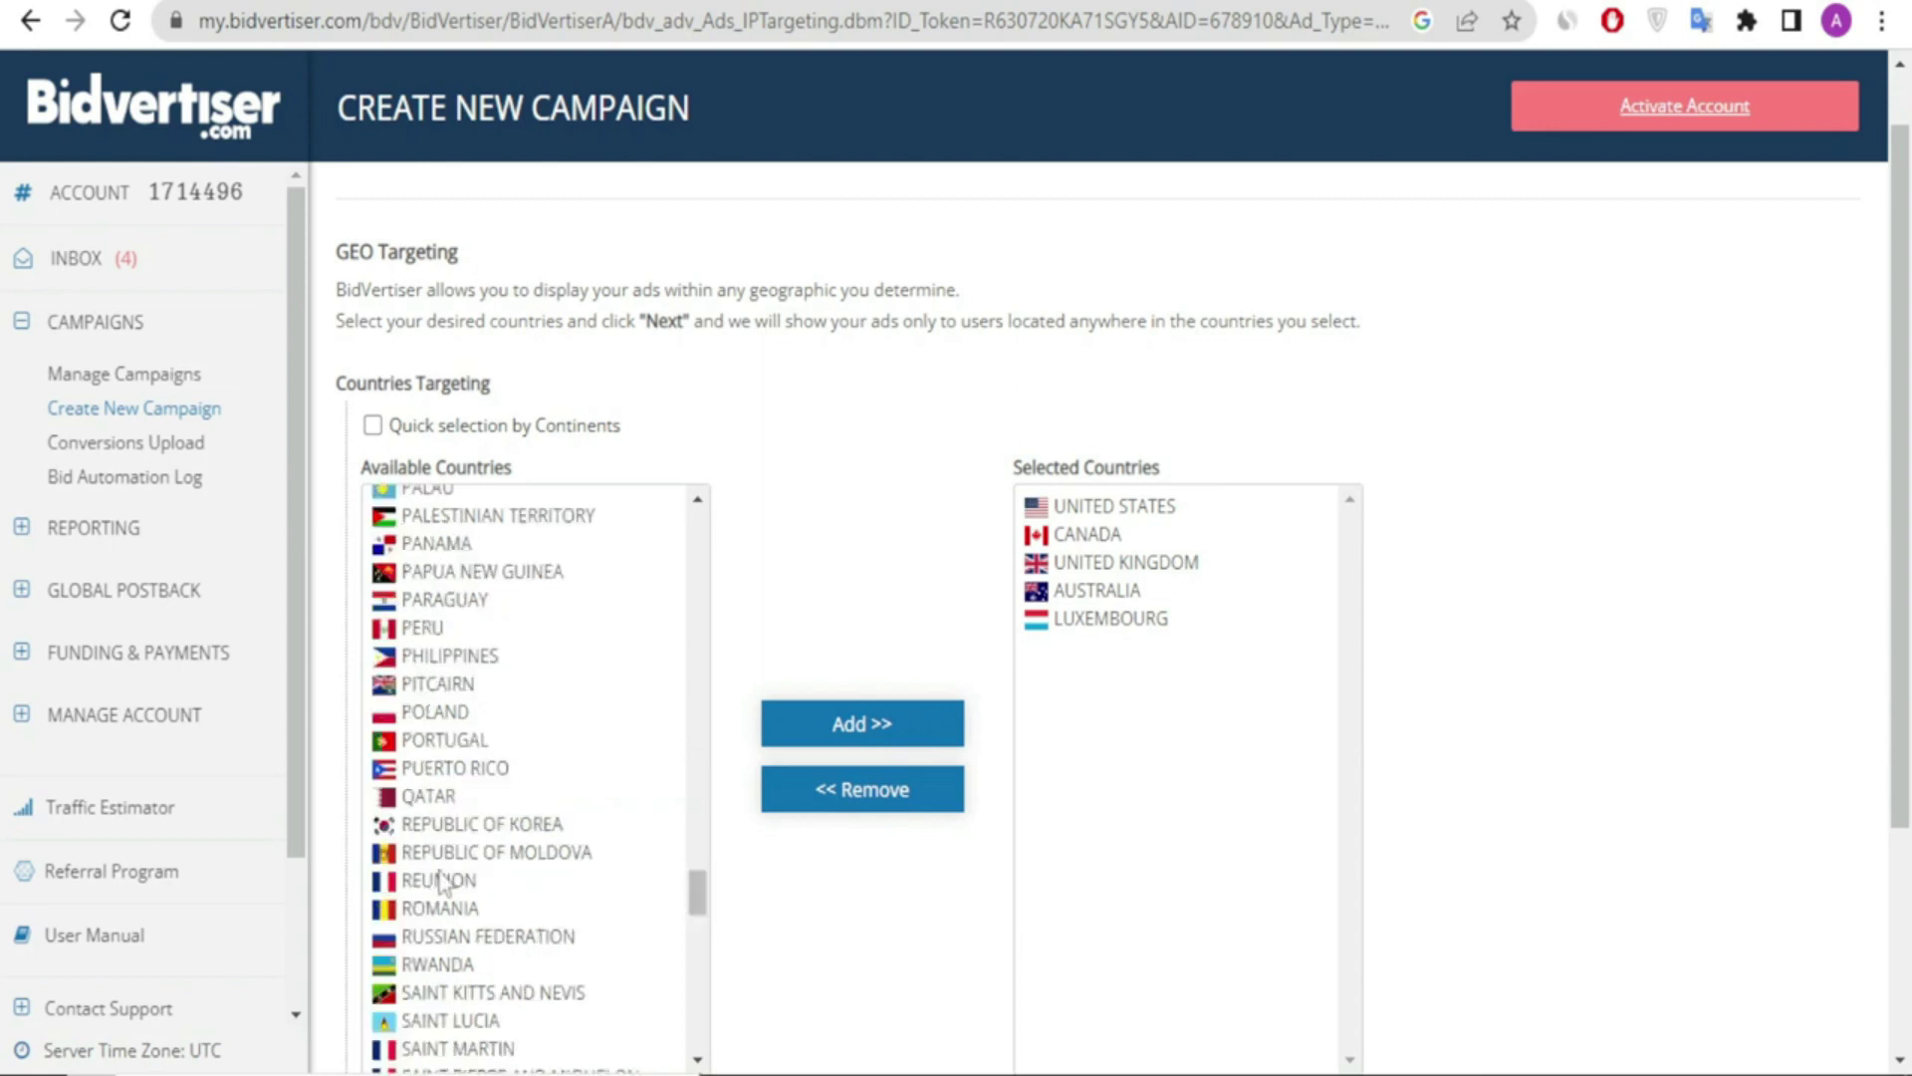
Step: Add SWITZERLAND and SWEDEN to the Selected Countries list
scroll(517, 877, down, 10)
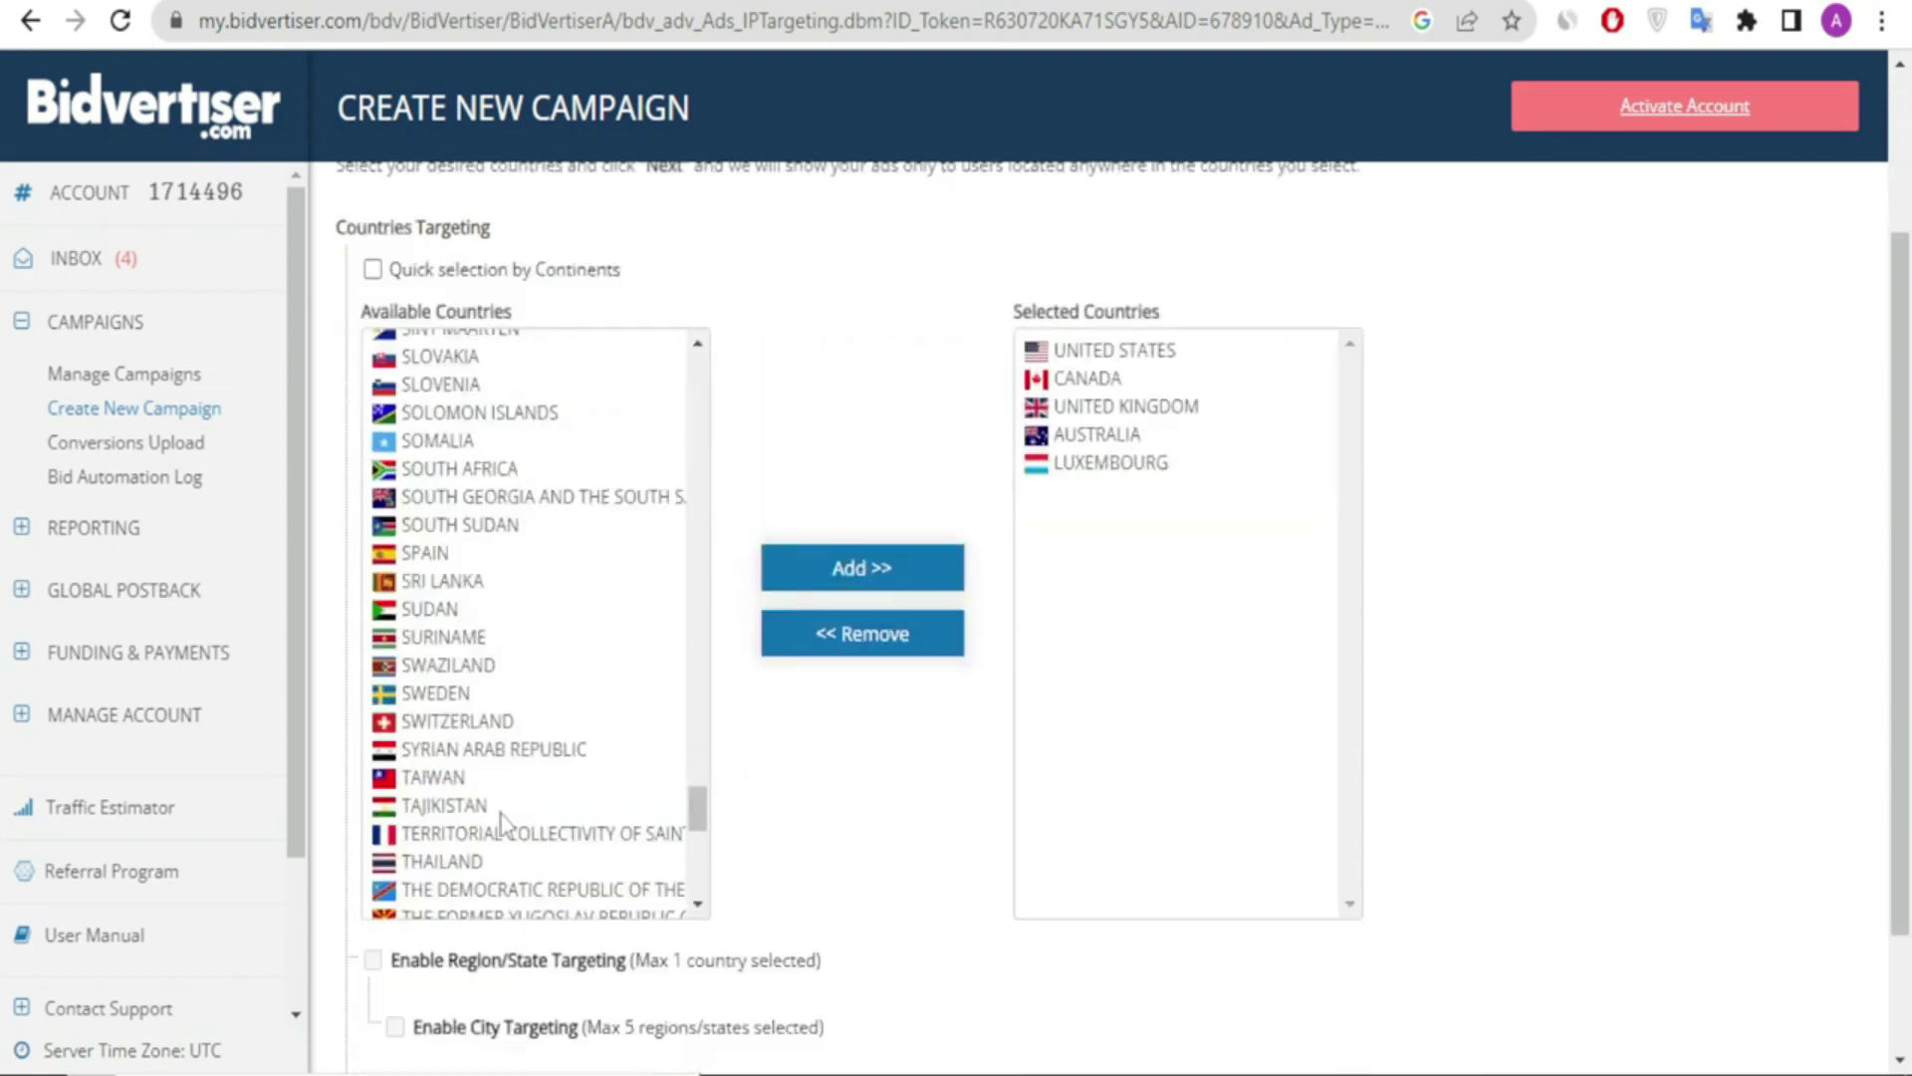
click(478, 722)
click(810, 585)
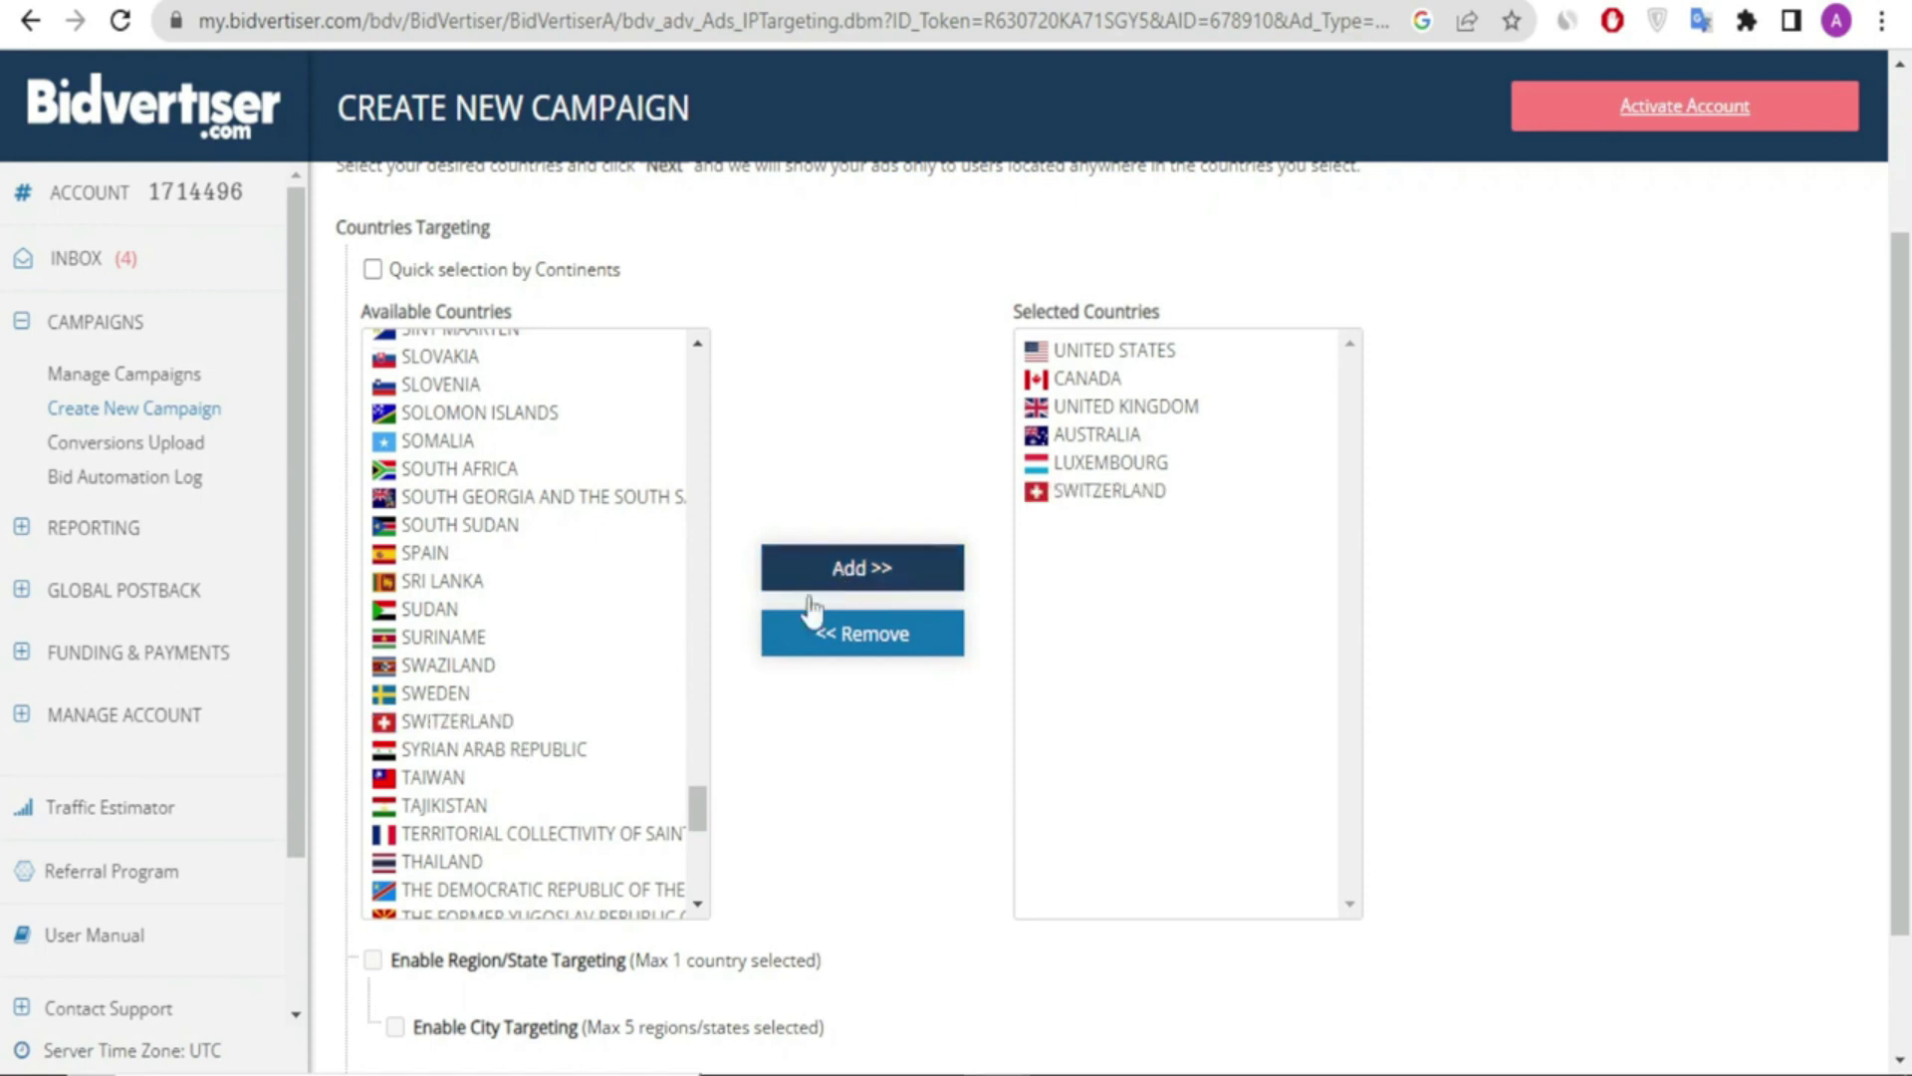
click(436, 697)
click(782, 572)
scroll(490, 716, up, 5)
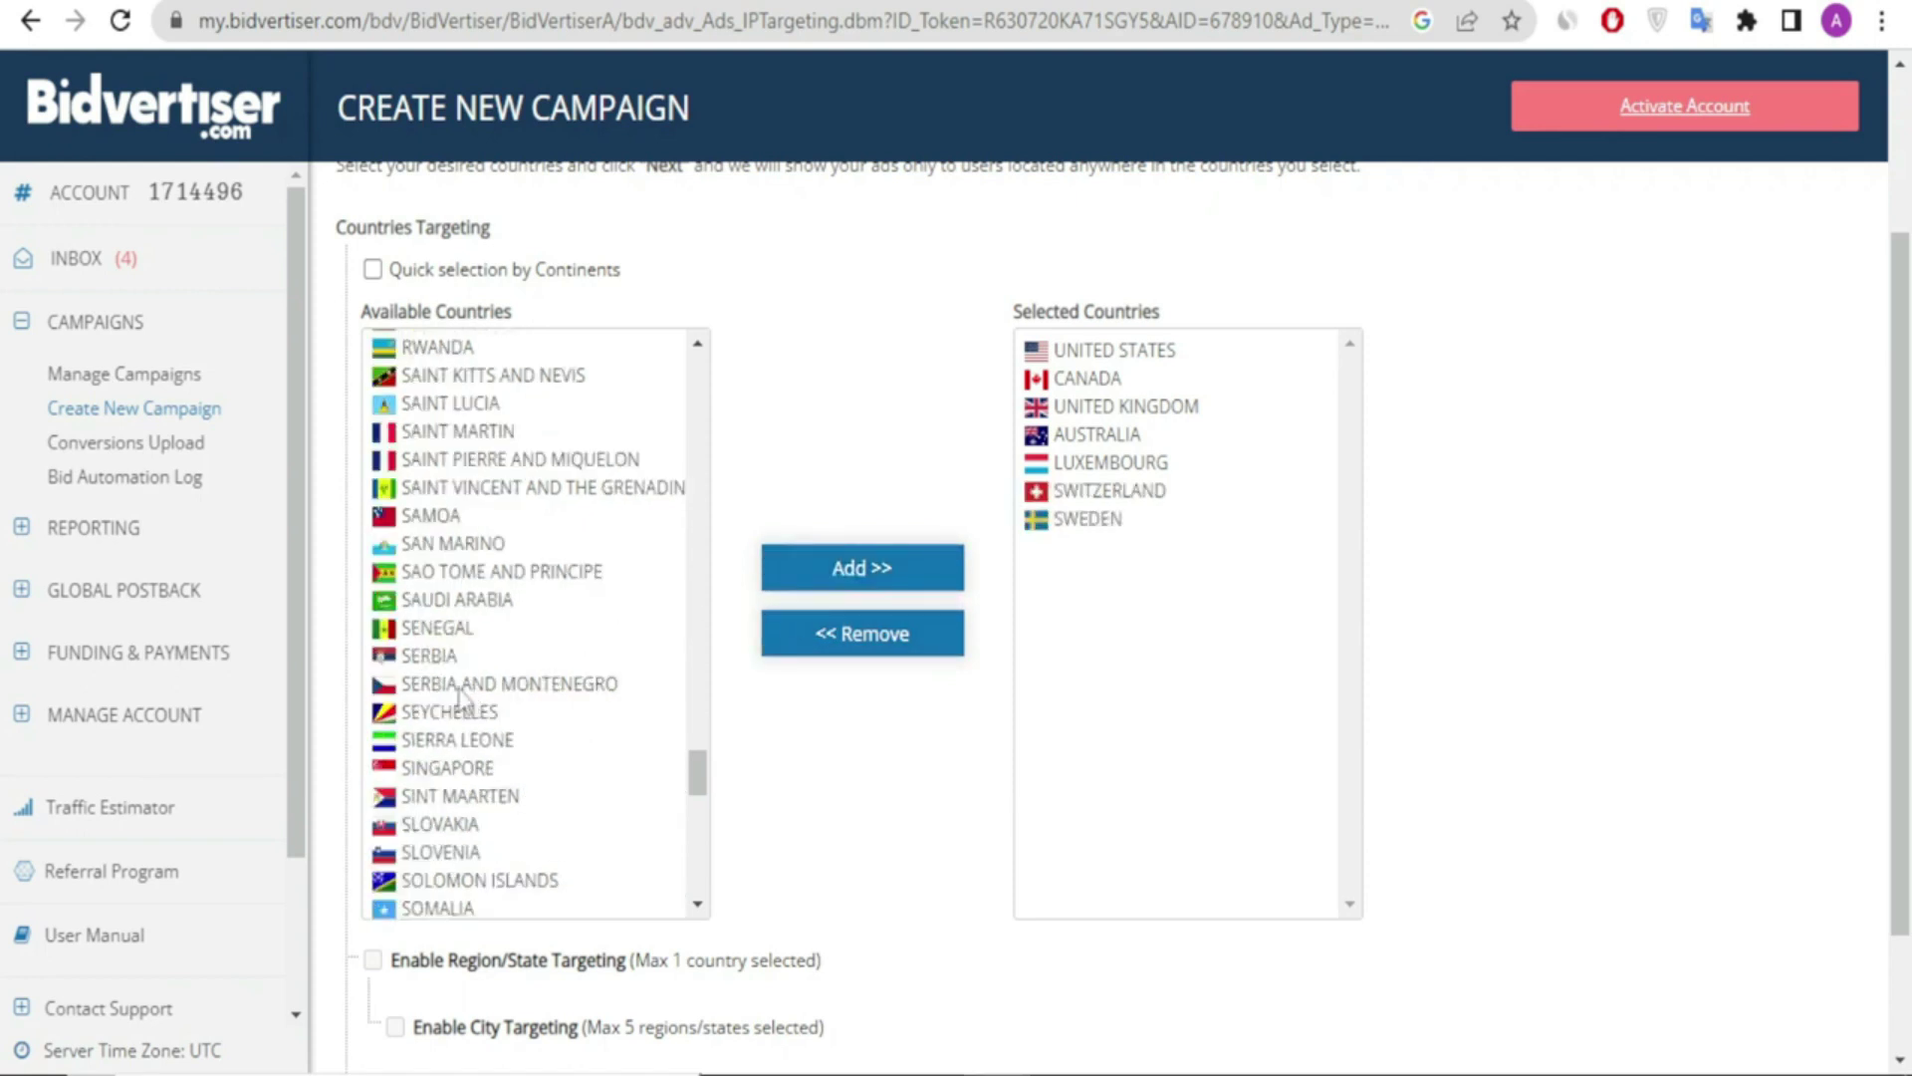
scroll(464, 673, up, 3)
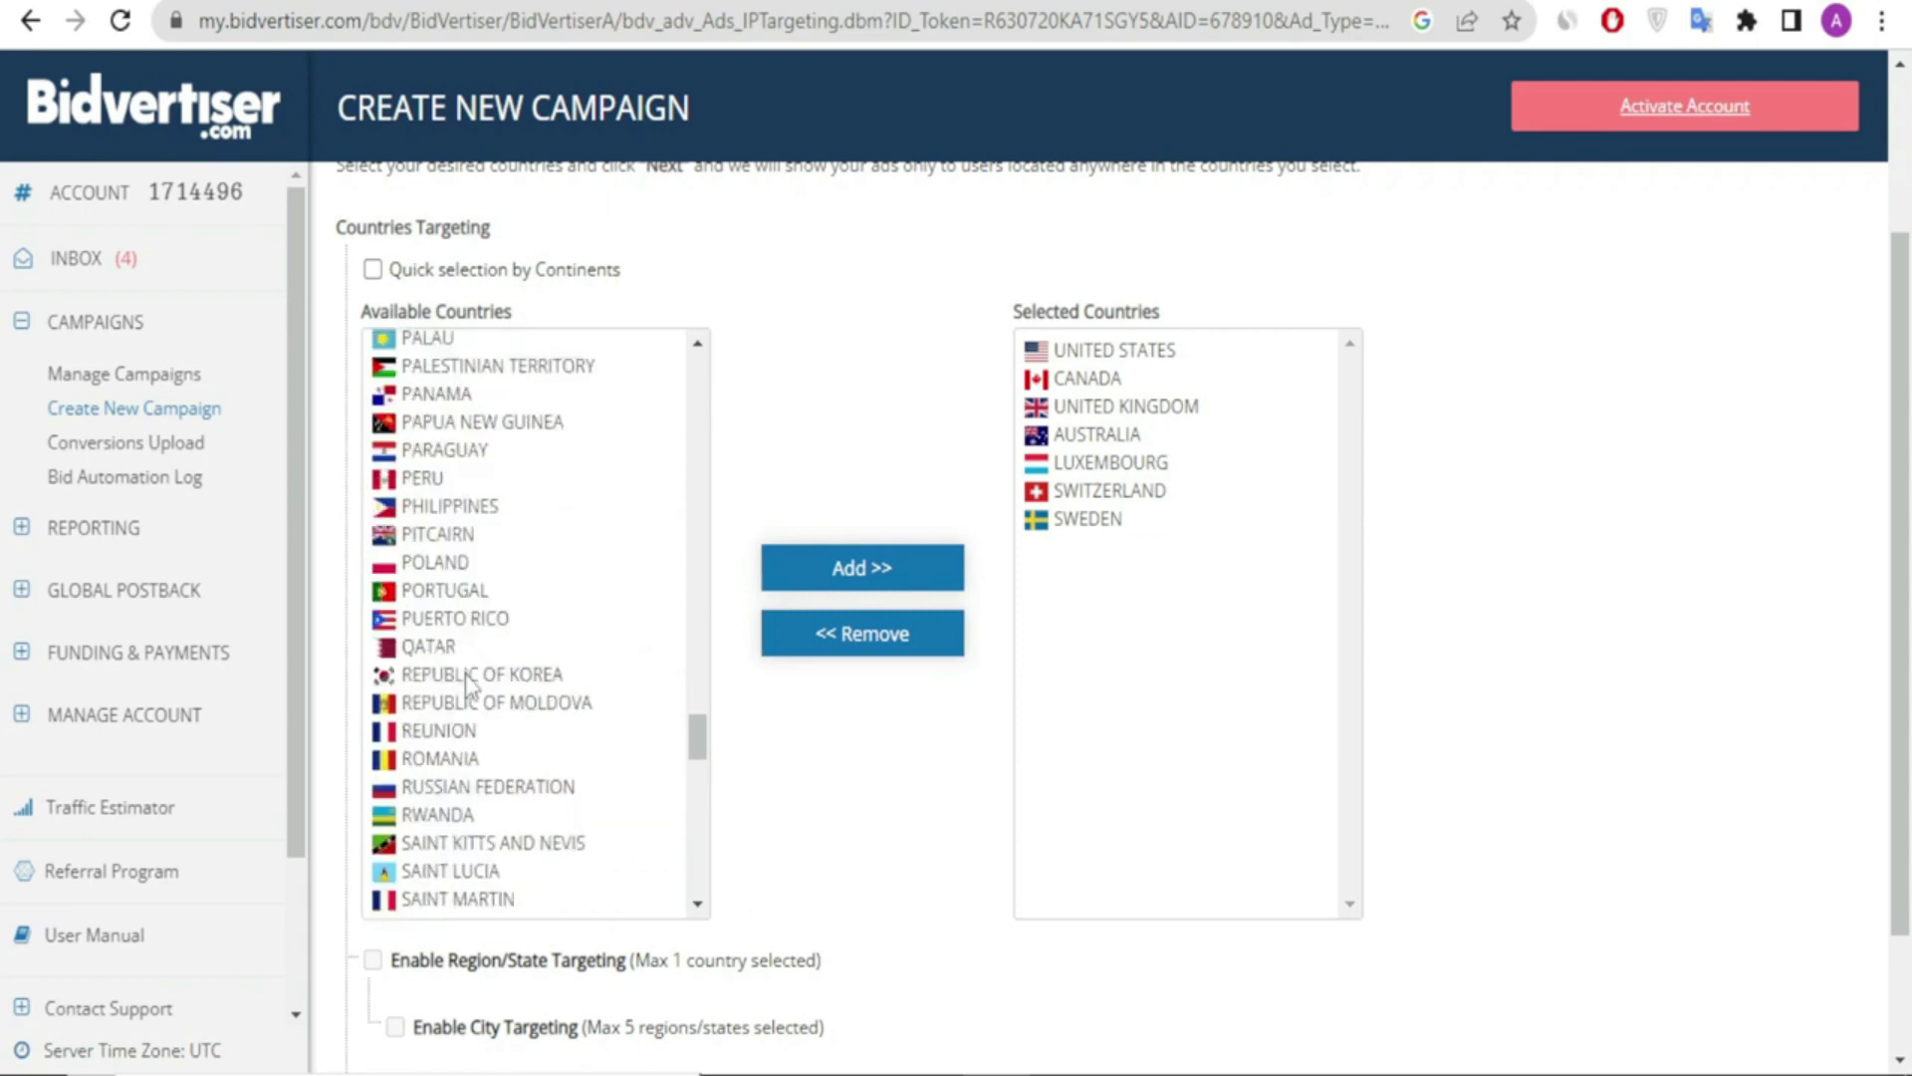
scroll(468, 683, up, 15)
Step: Add KUWAIT and SOUTH AFRICA to the Selected Countries list
click(461, 577)
click(884, 575)
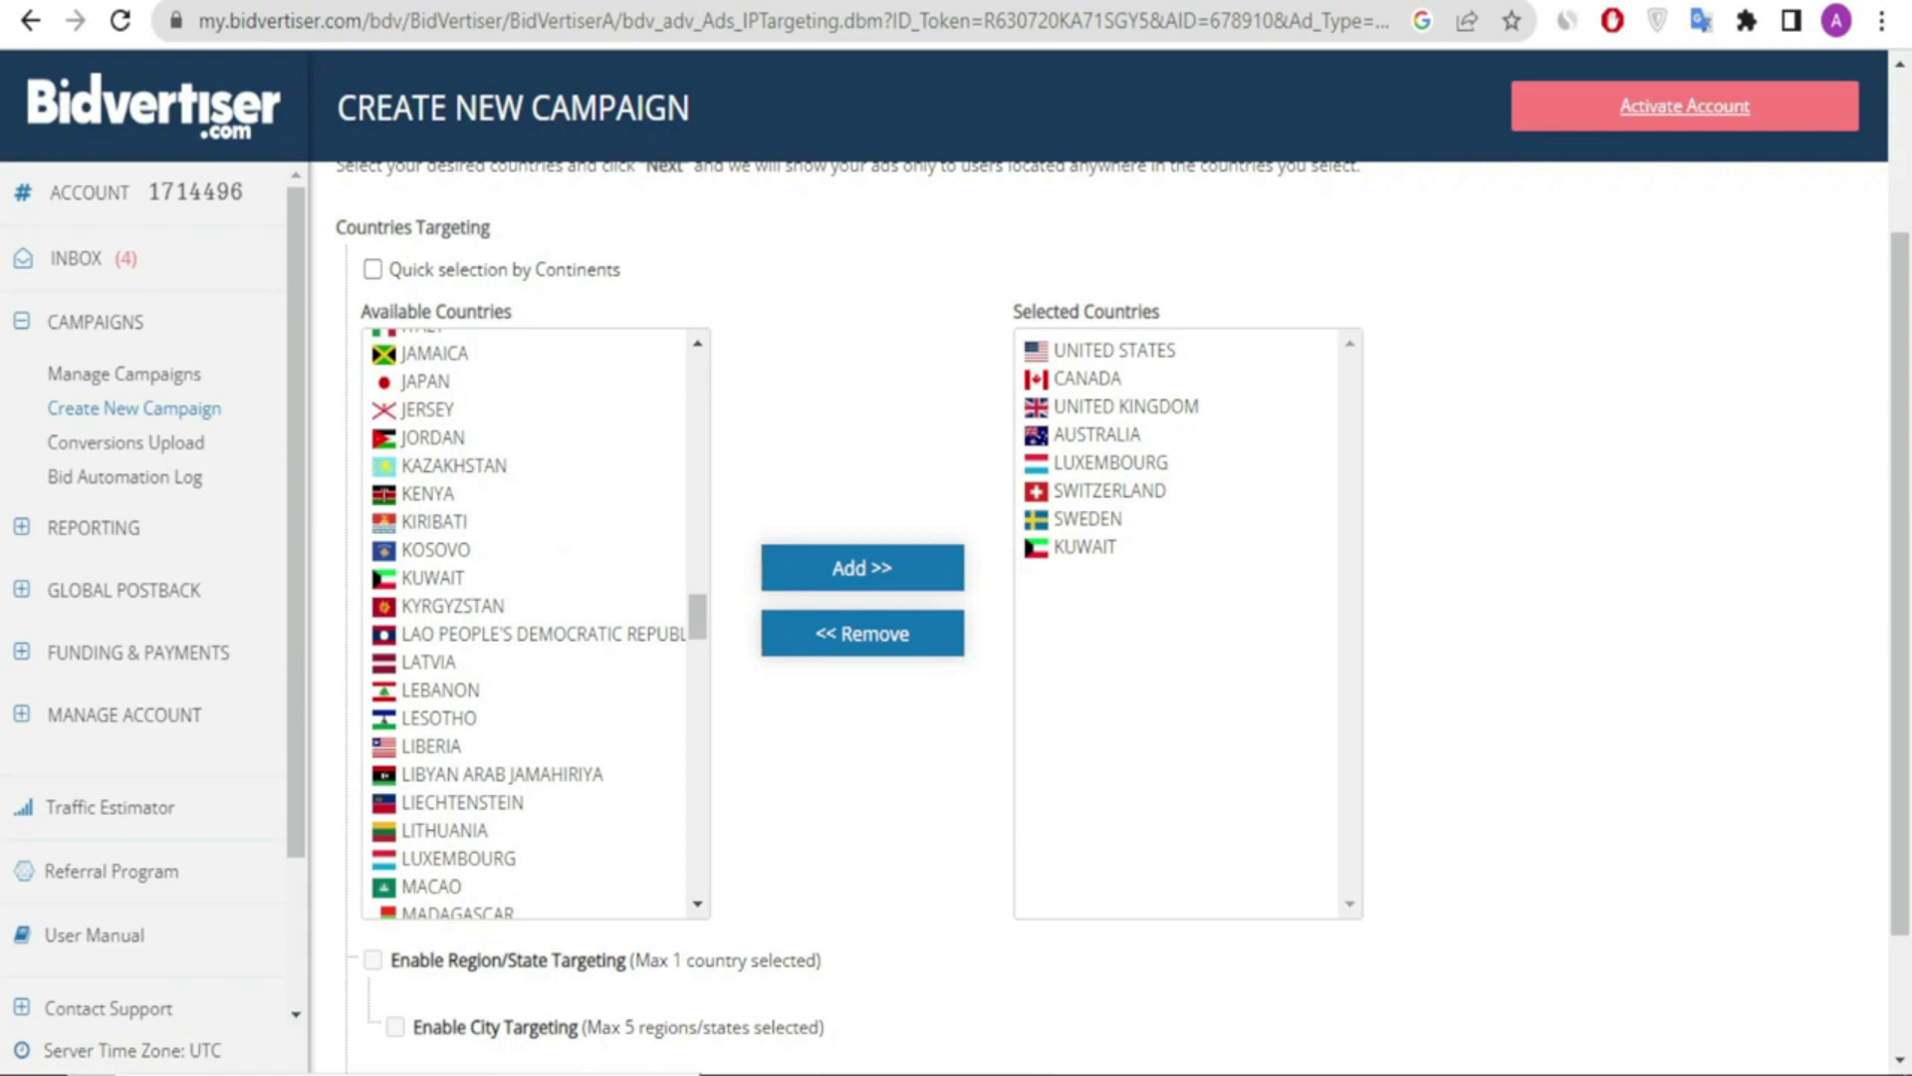
scroll(462, 797, down, 20)
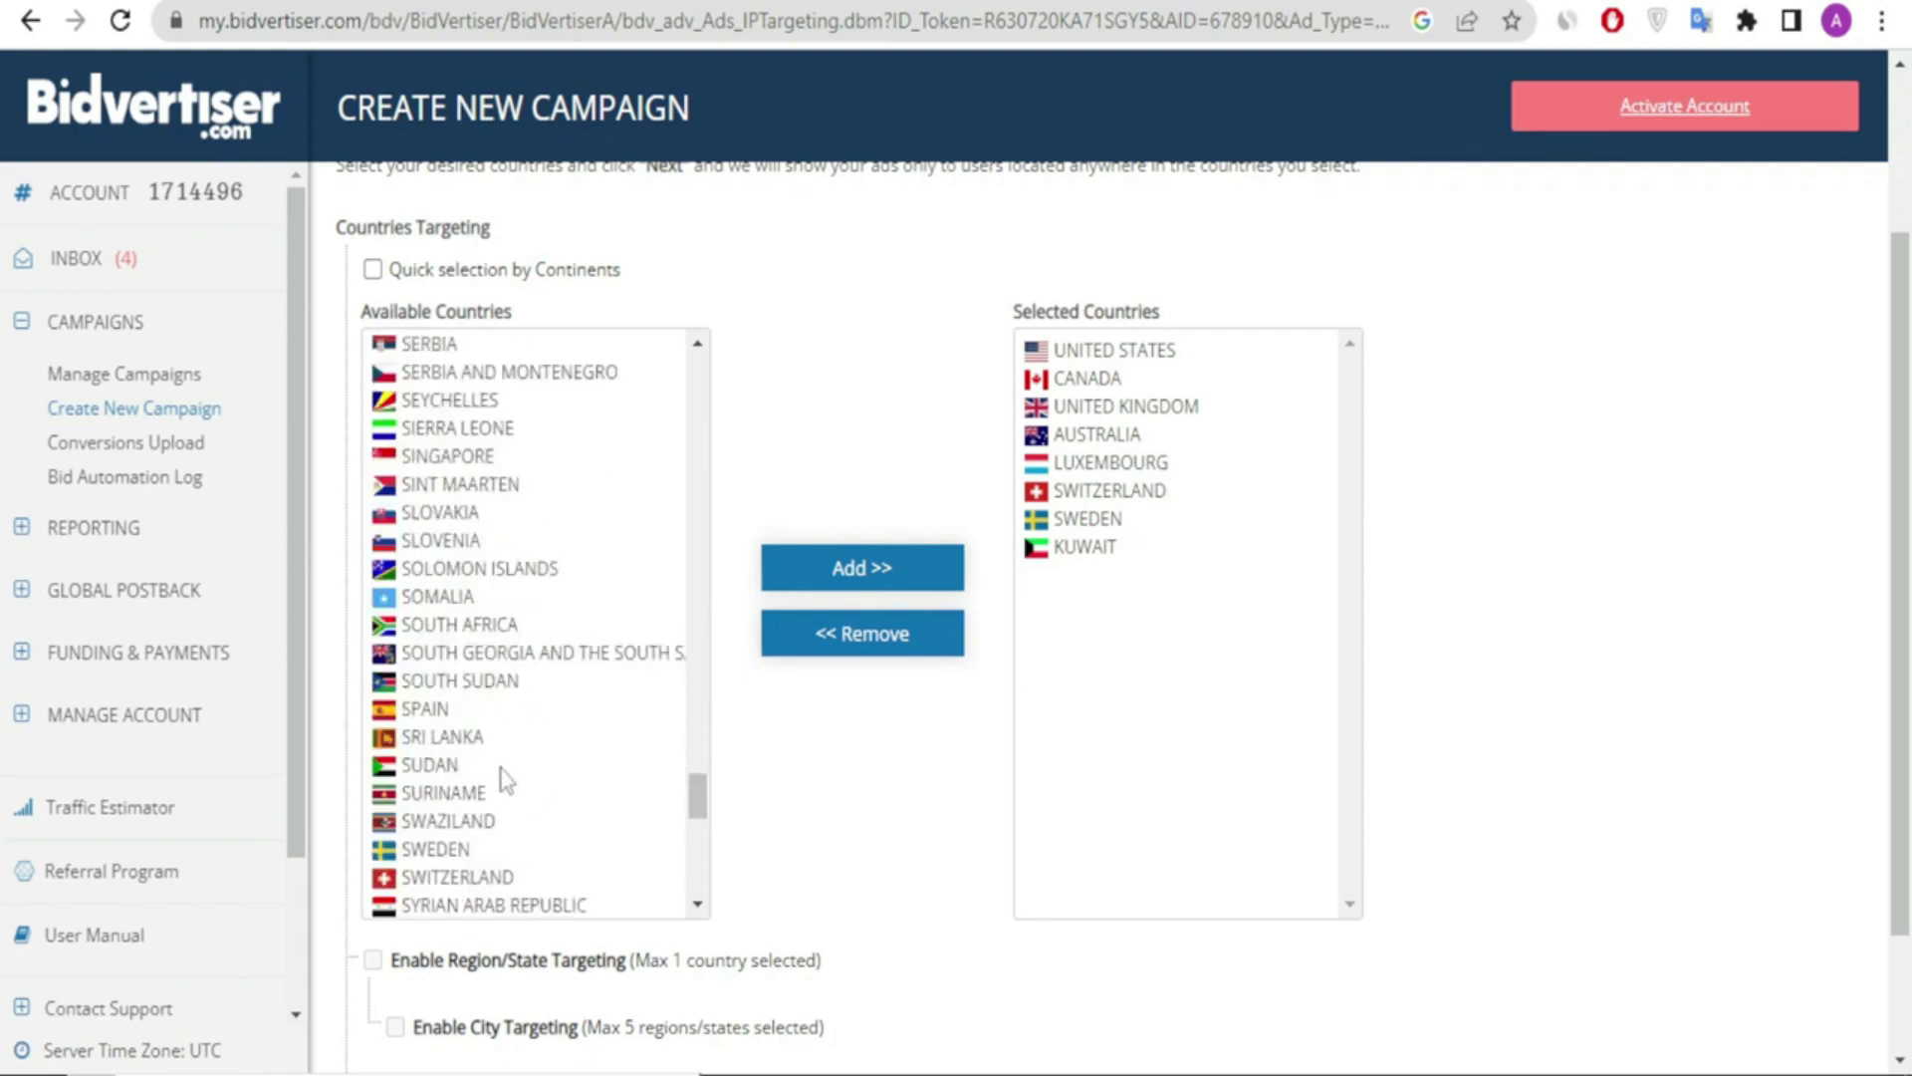
scroll(503, 782, down, 3)
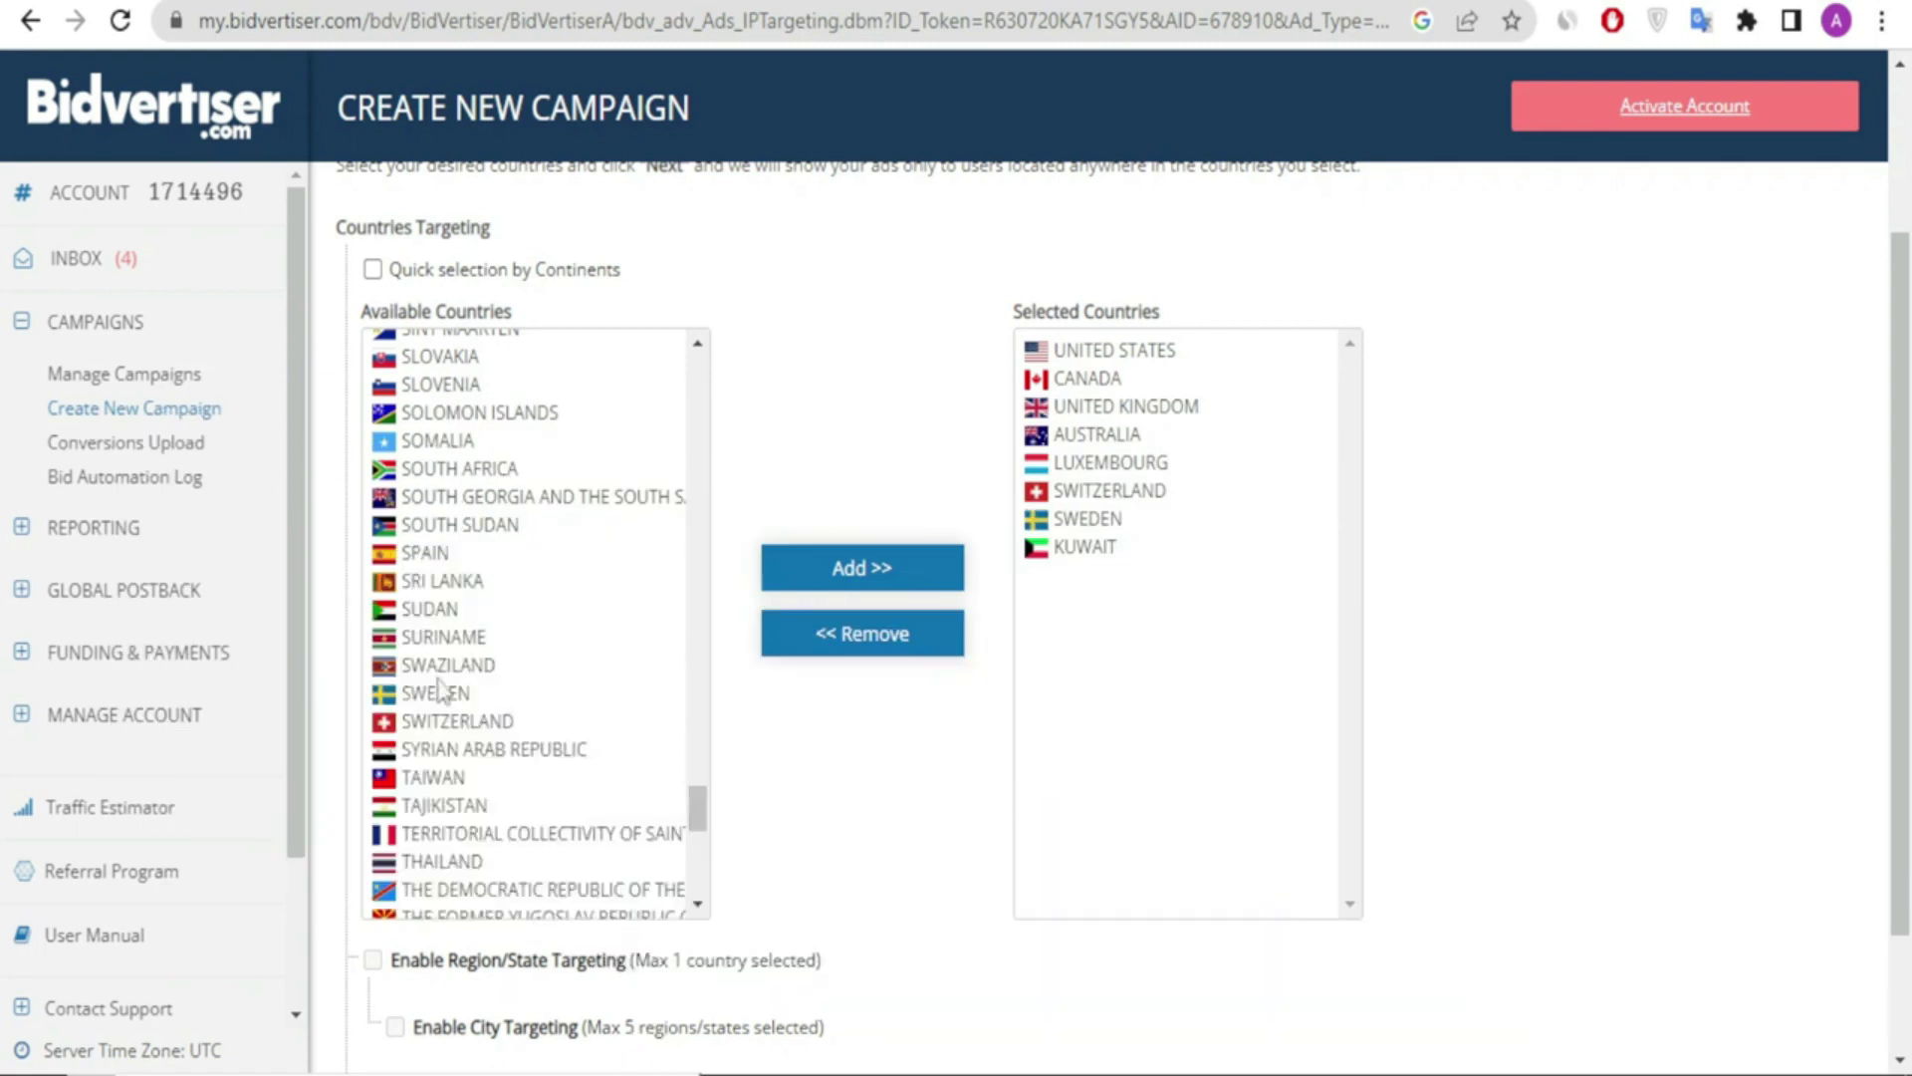
click(463, 474)
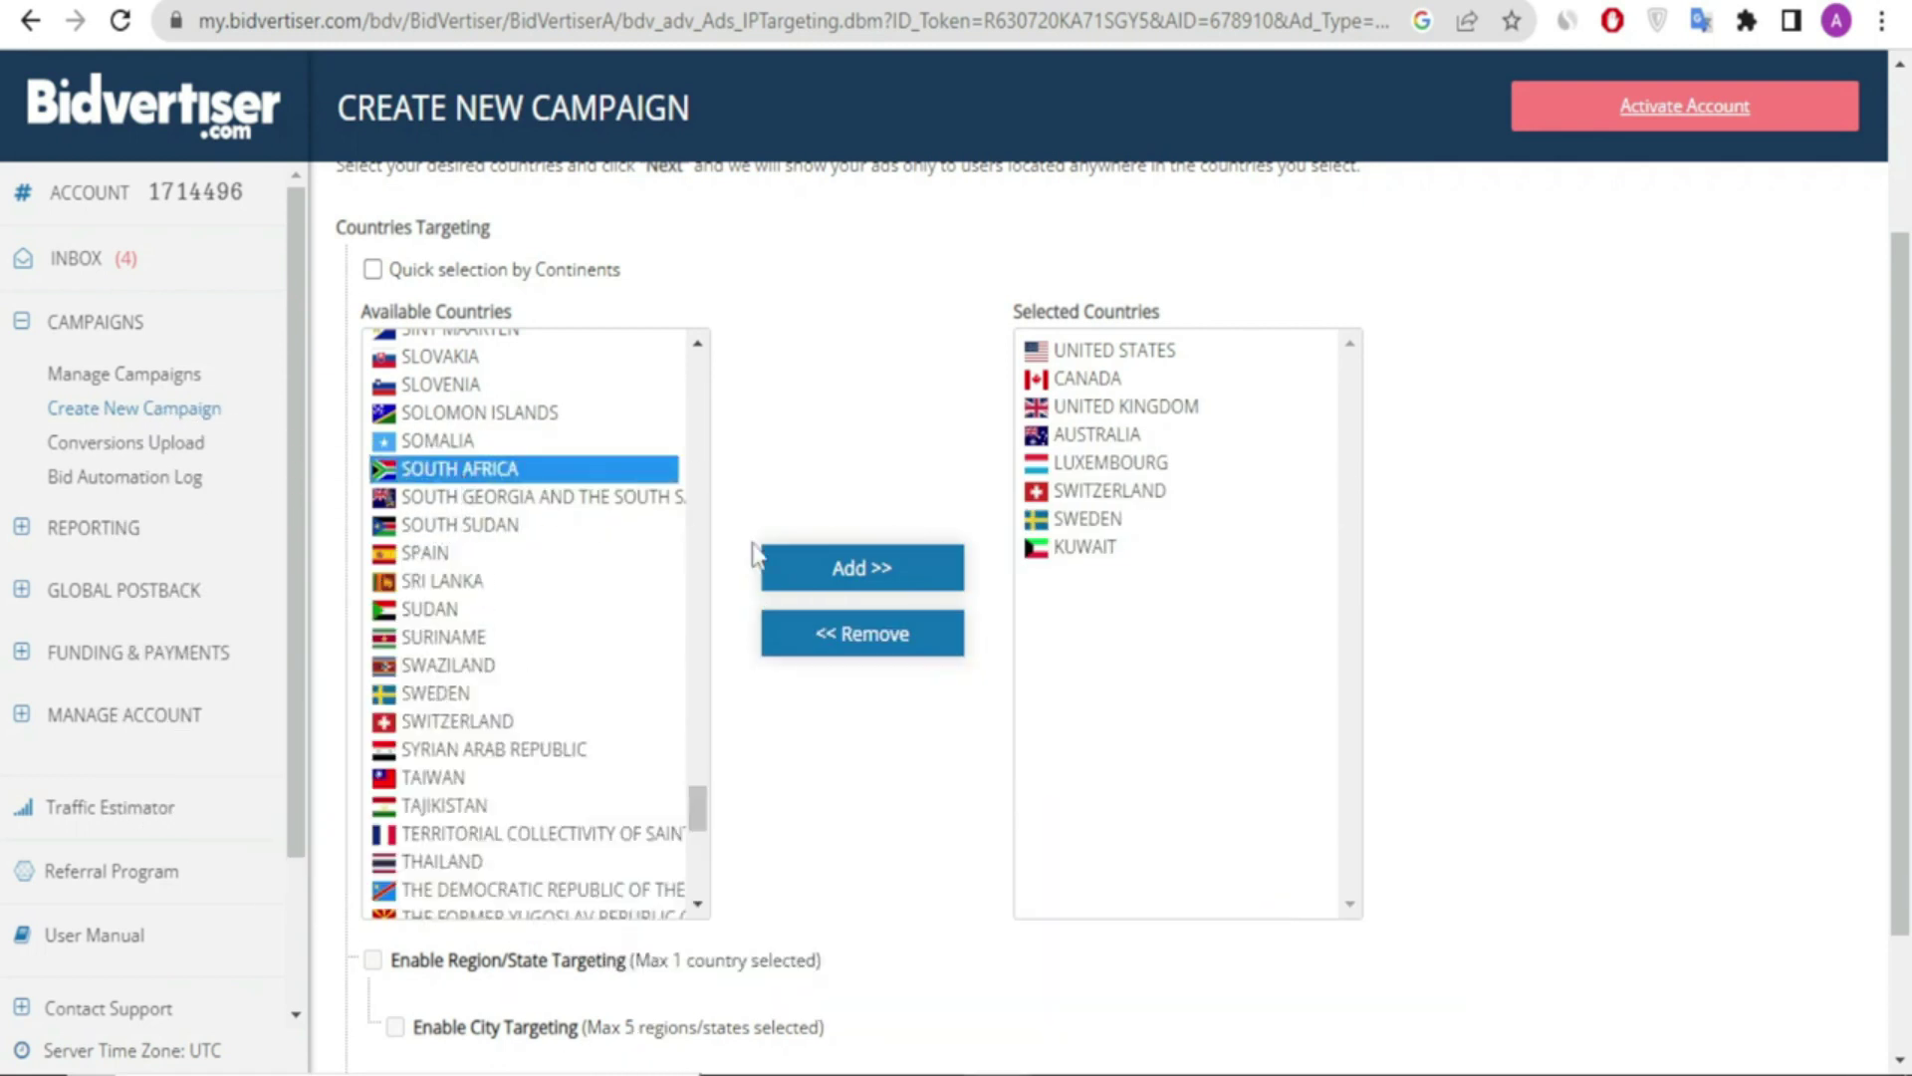
click(808, 570)
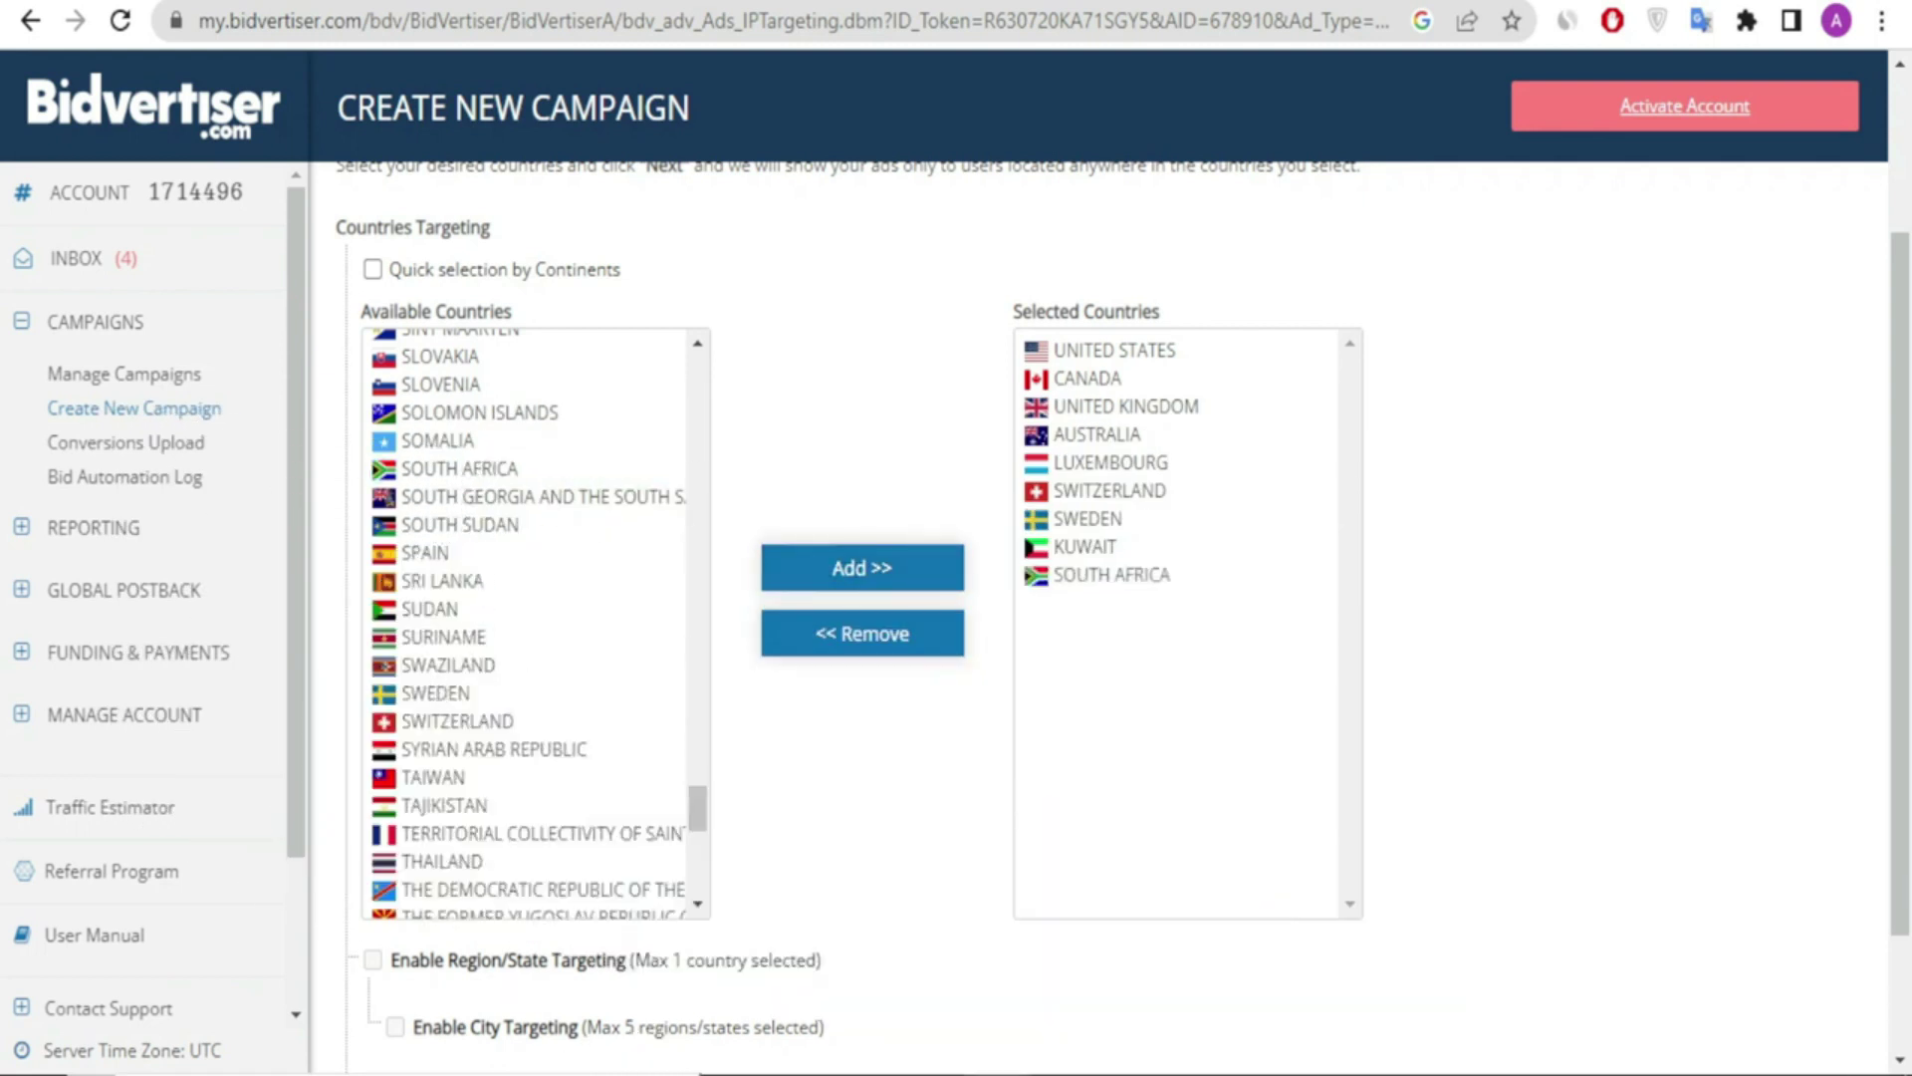
Step: Submit the nine selected countries to move on to the Targeting step
mouse_move(996, 286)
mouse_down()
mouse_move(1031, 501)
mouse_move(1227, 719)
mouse_move(1375, 707)
mouse_move(1377, 630)
mouse_up()
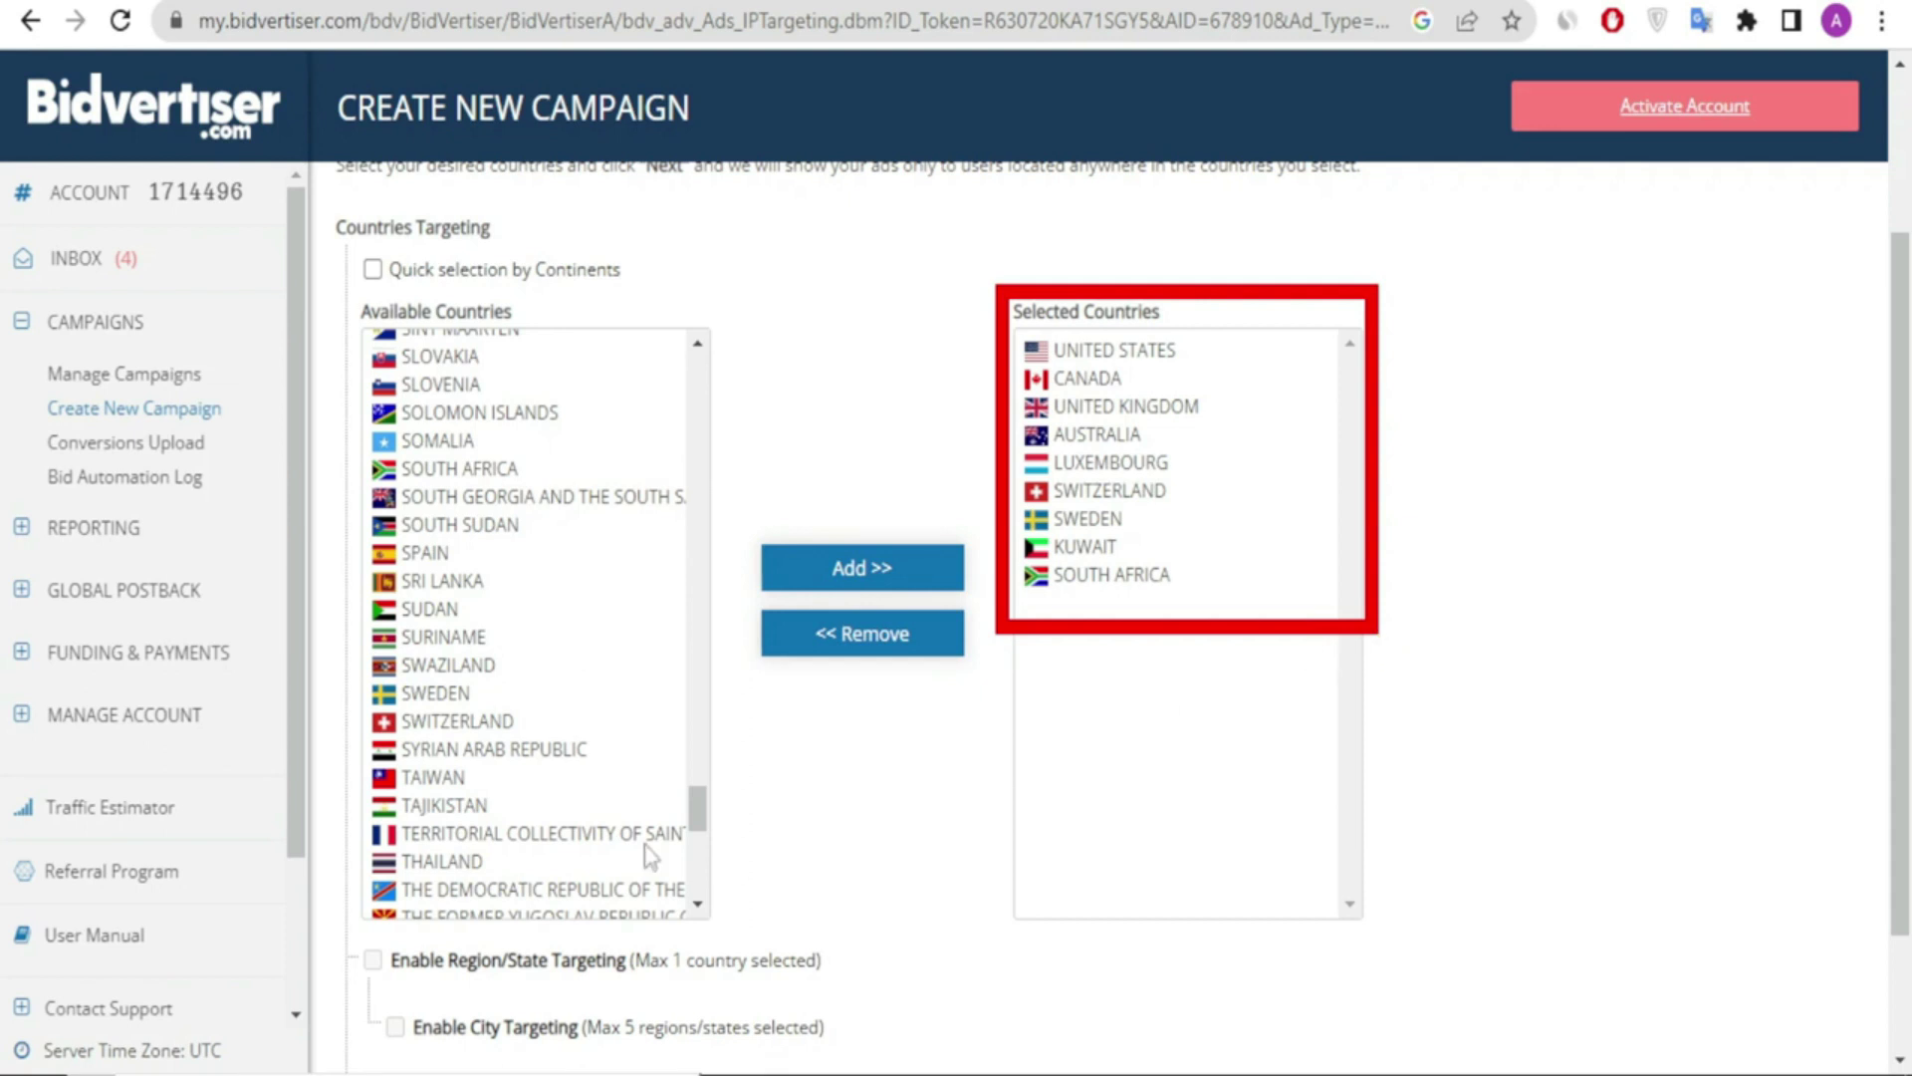
key(Escape)
scroll(896, 443, down, 2)
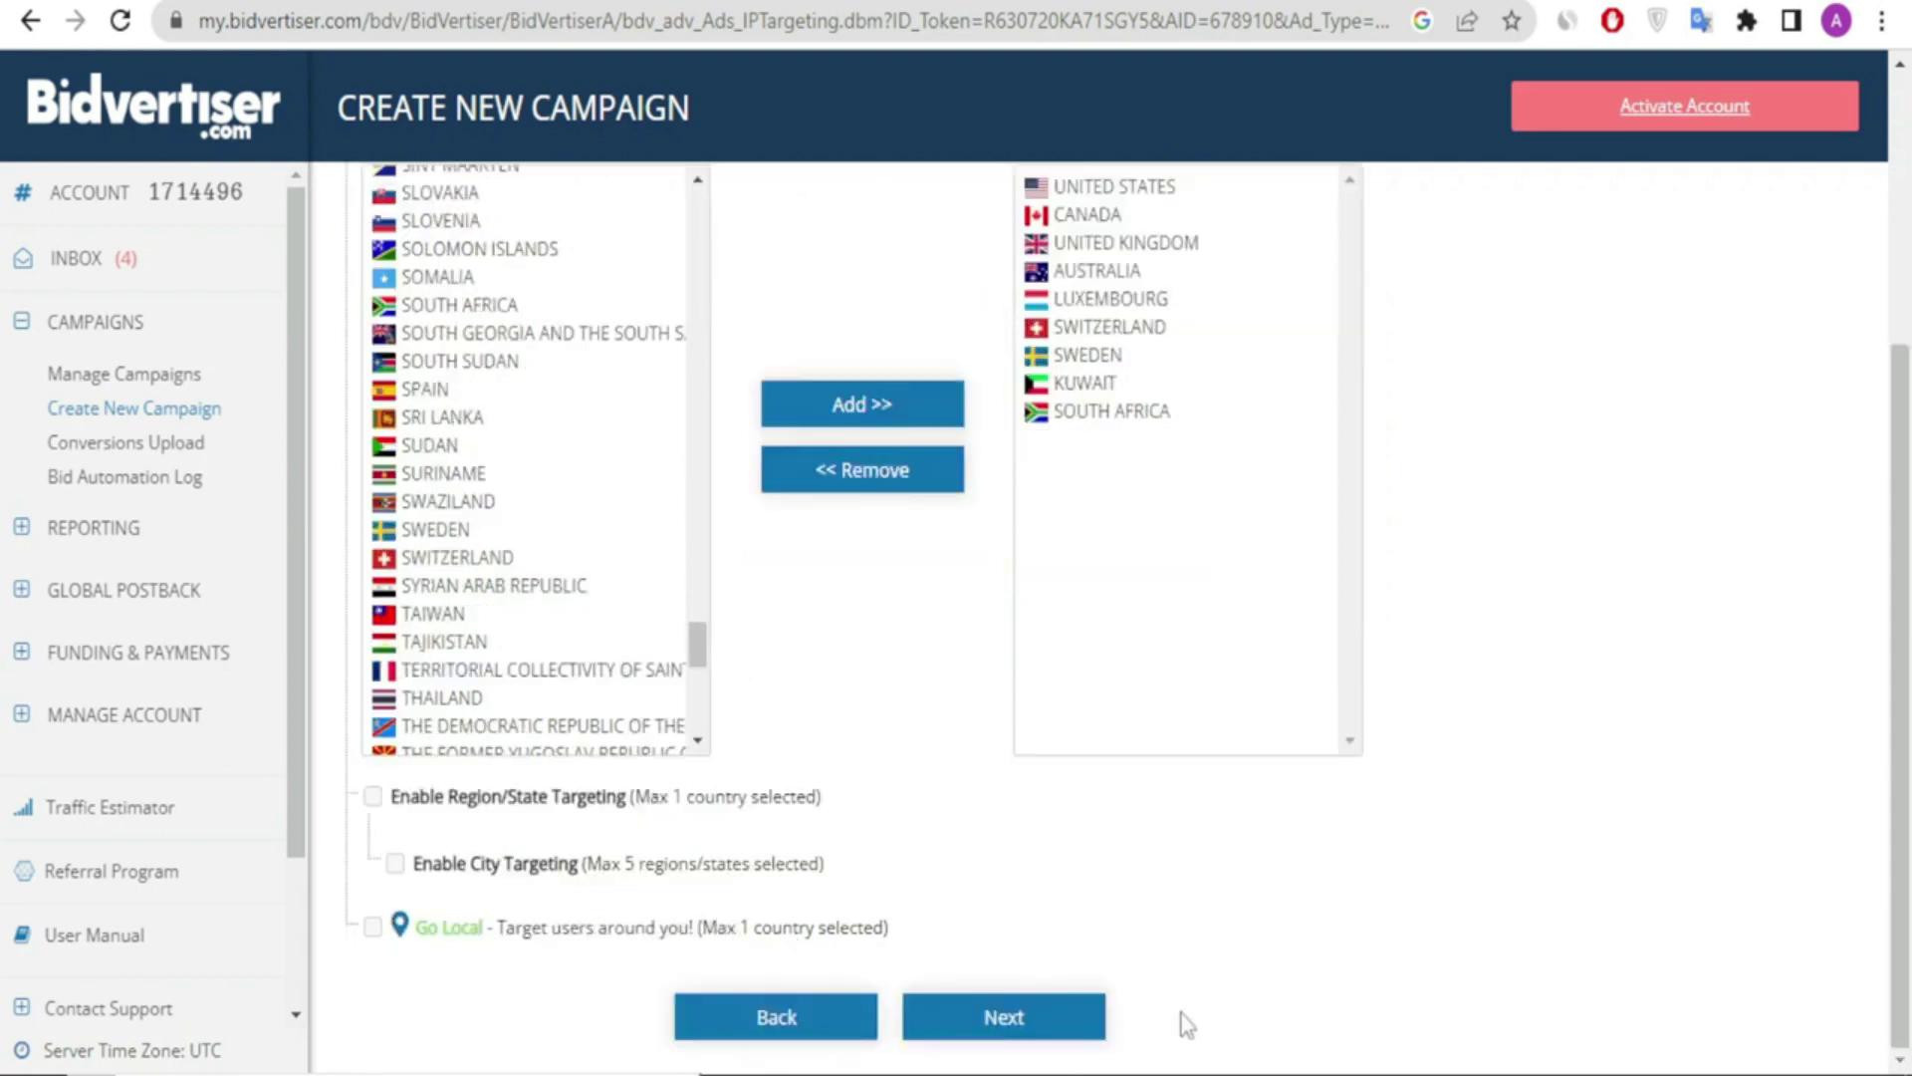
click(1016, 1018)
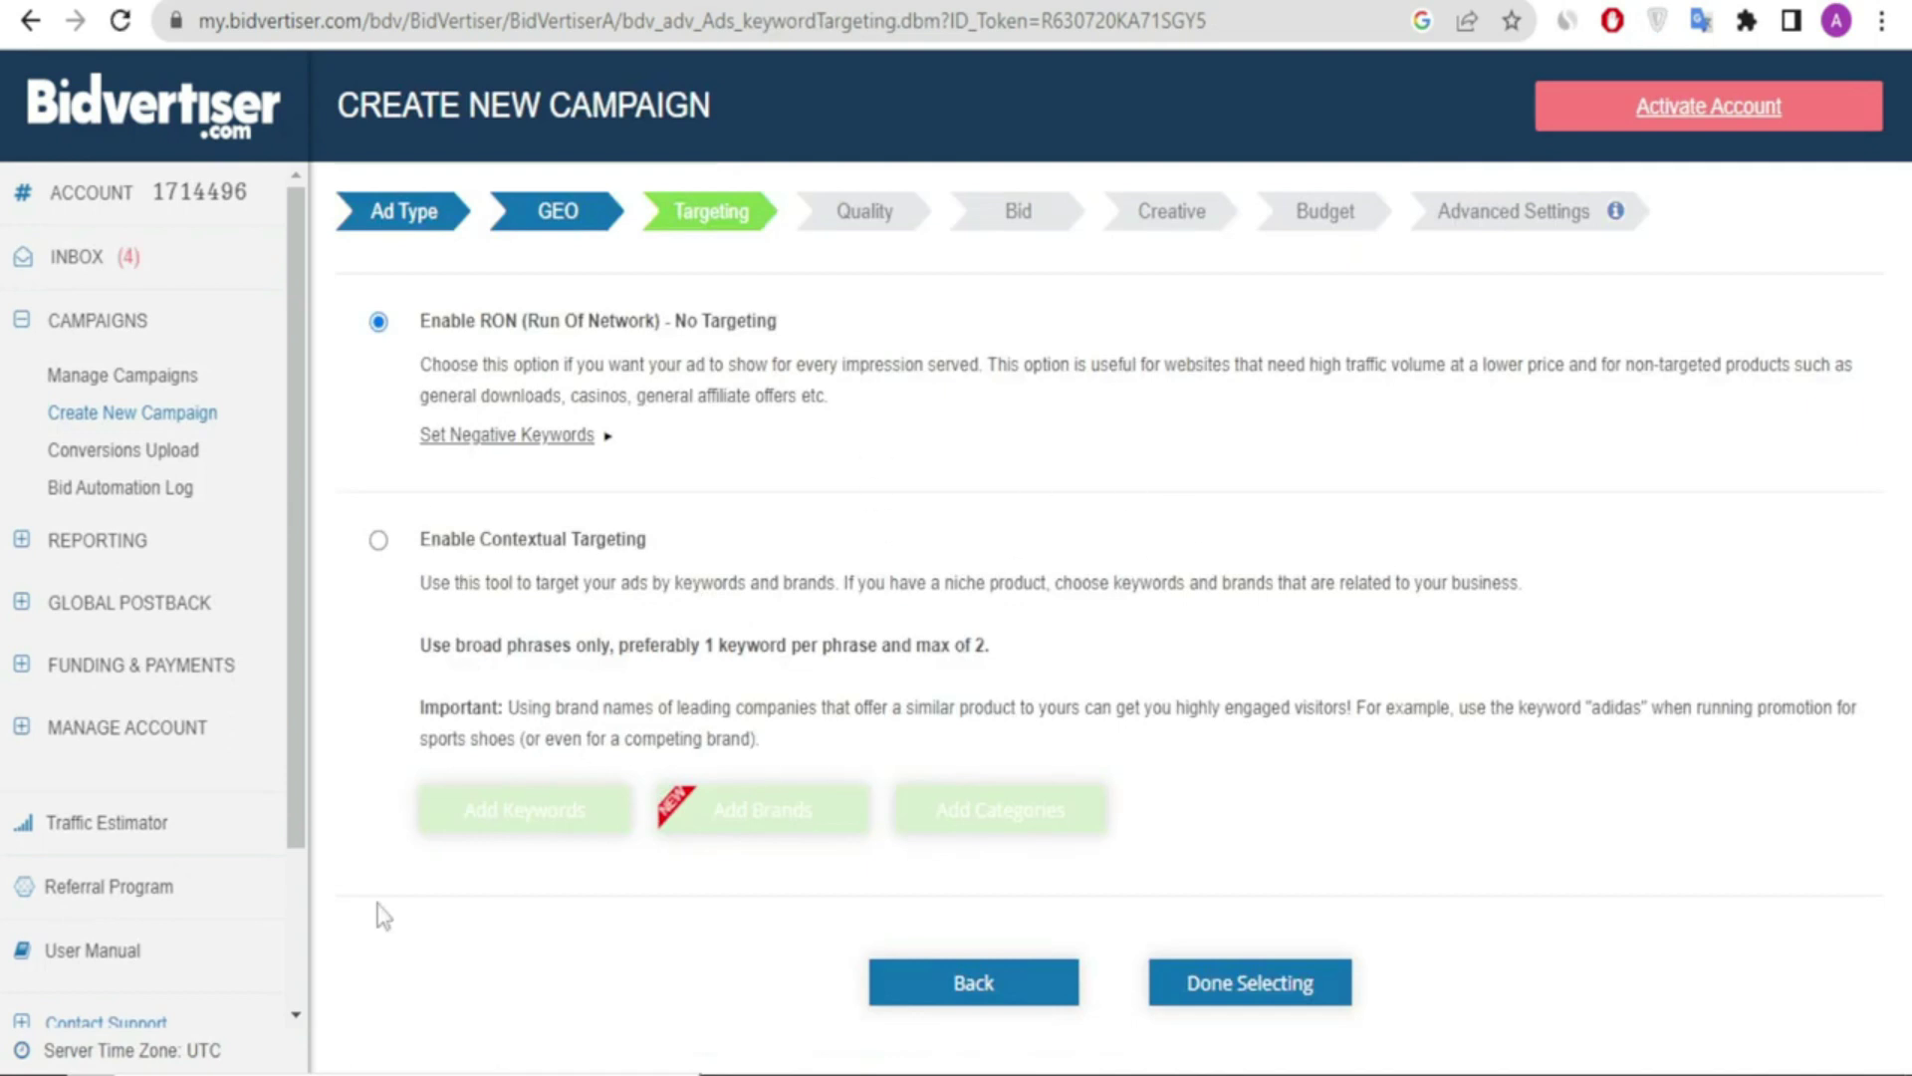
Step: Leave Enable RON (Run Of Network) selected and confirm with Done Selecting
mouse_move(347, 288)
mouse_down()
mouse_move(534, 781)
mouse_move(1003, 798)
mouse_move(1528, 759)
mouse_move(1901, 784)
mouse_up()
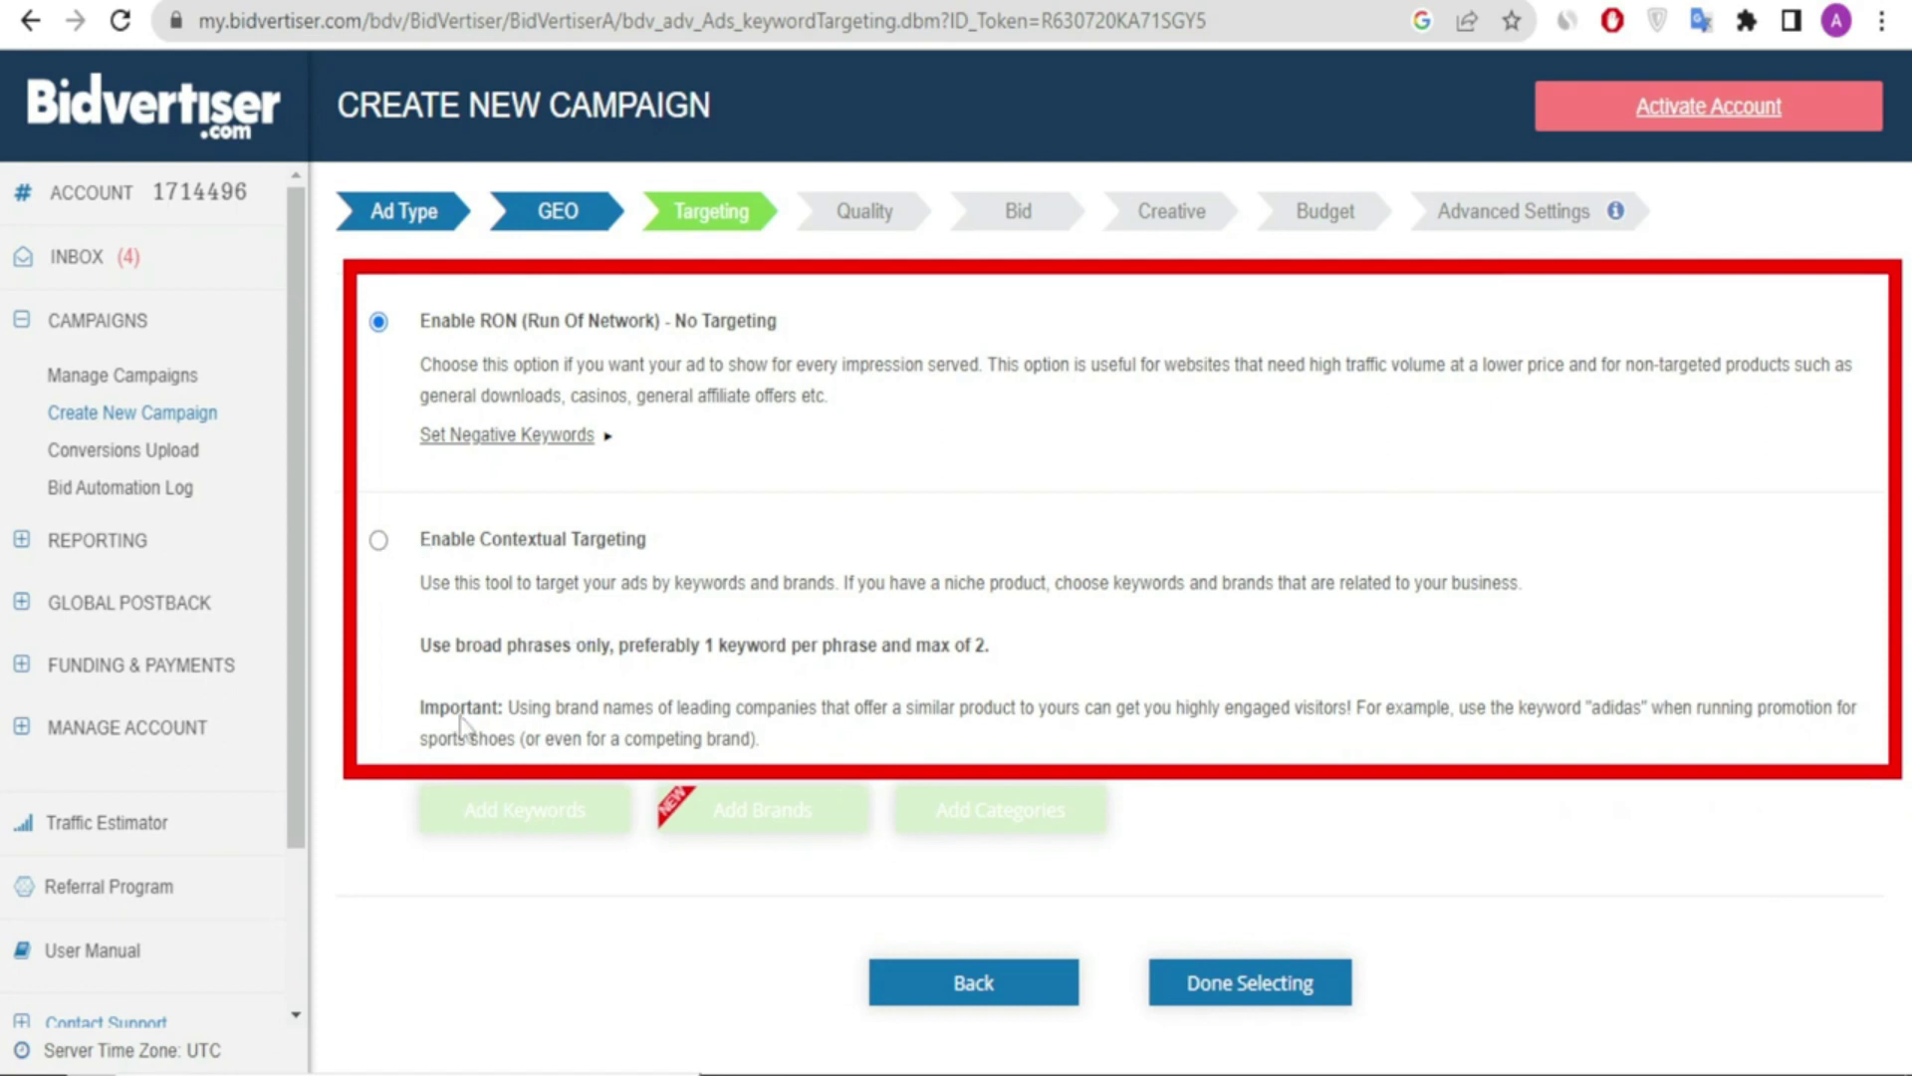
key(Escape)
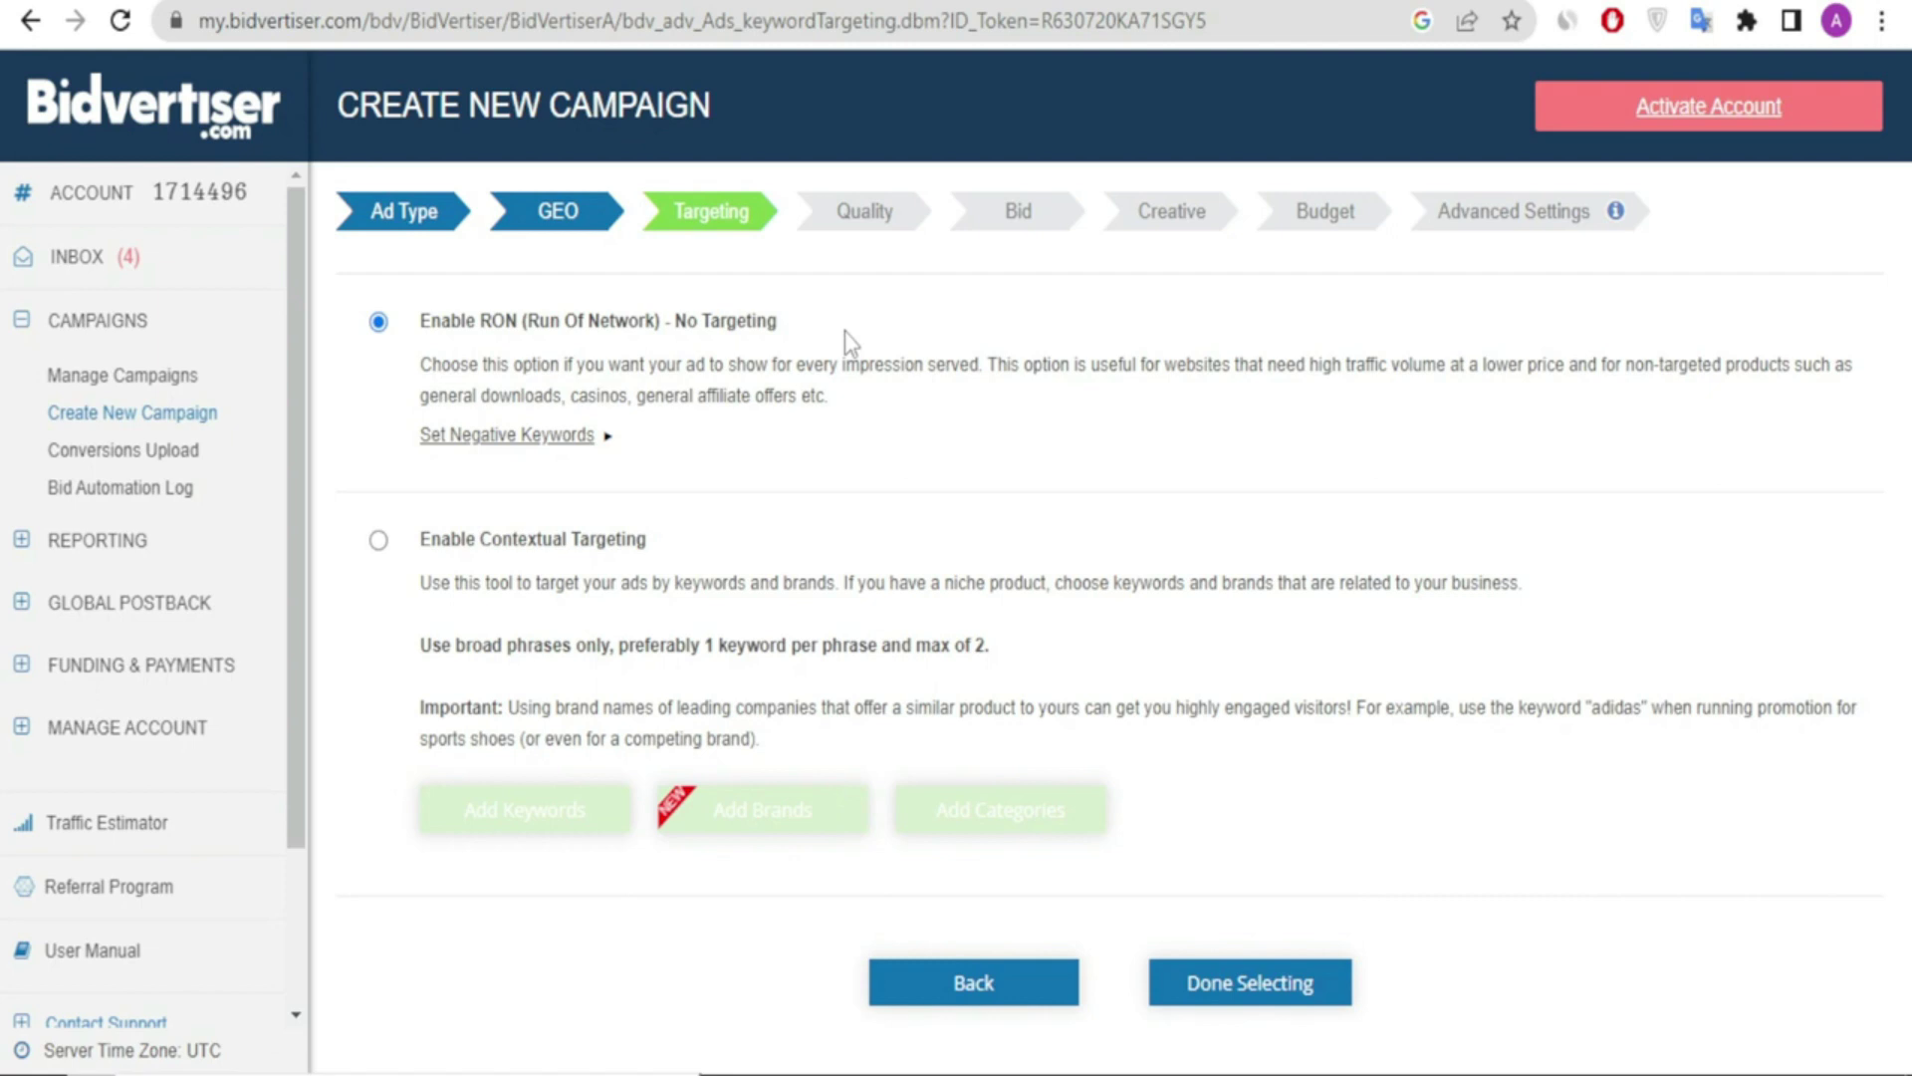
click(1278, 984)
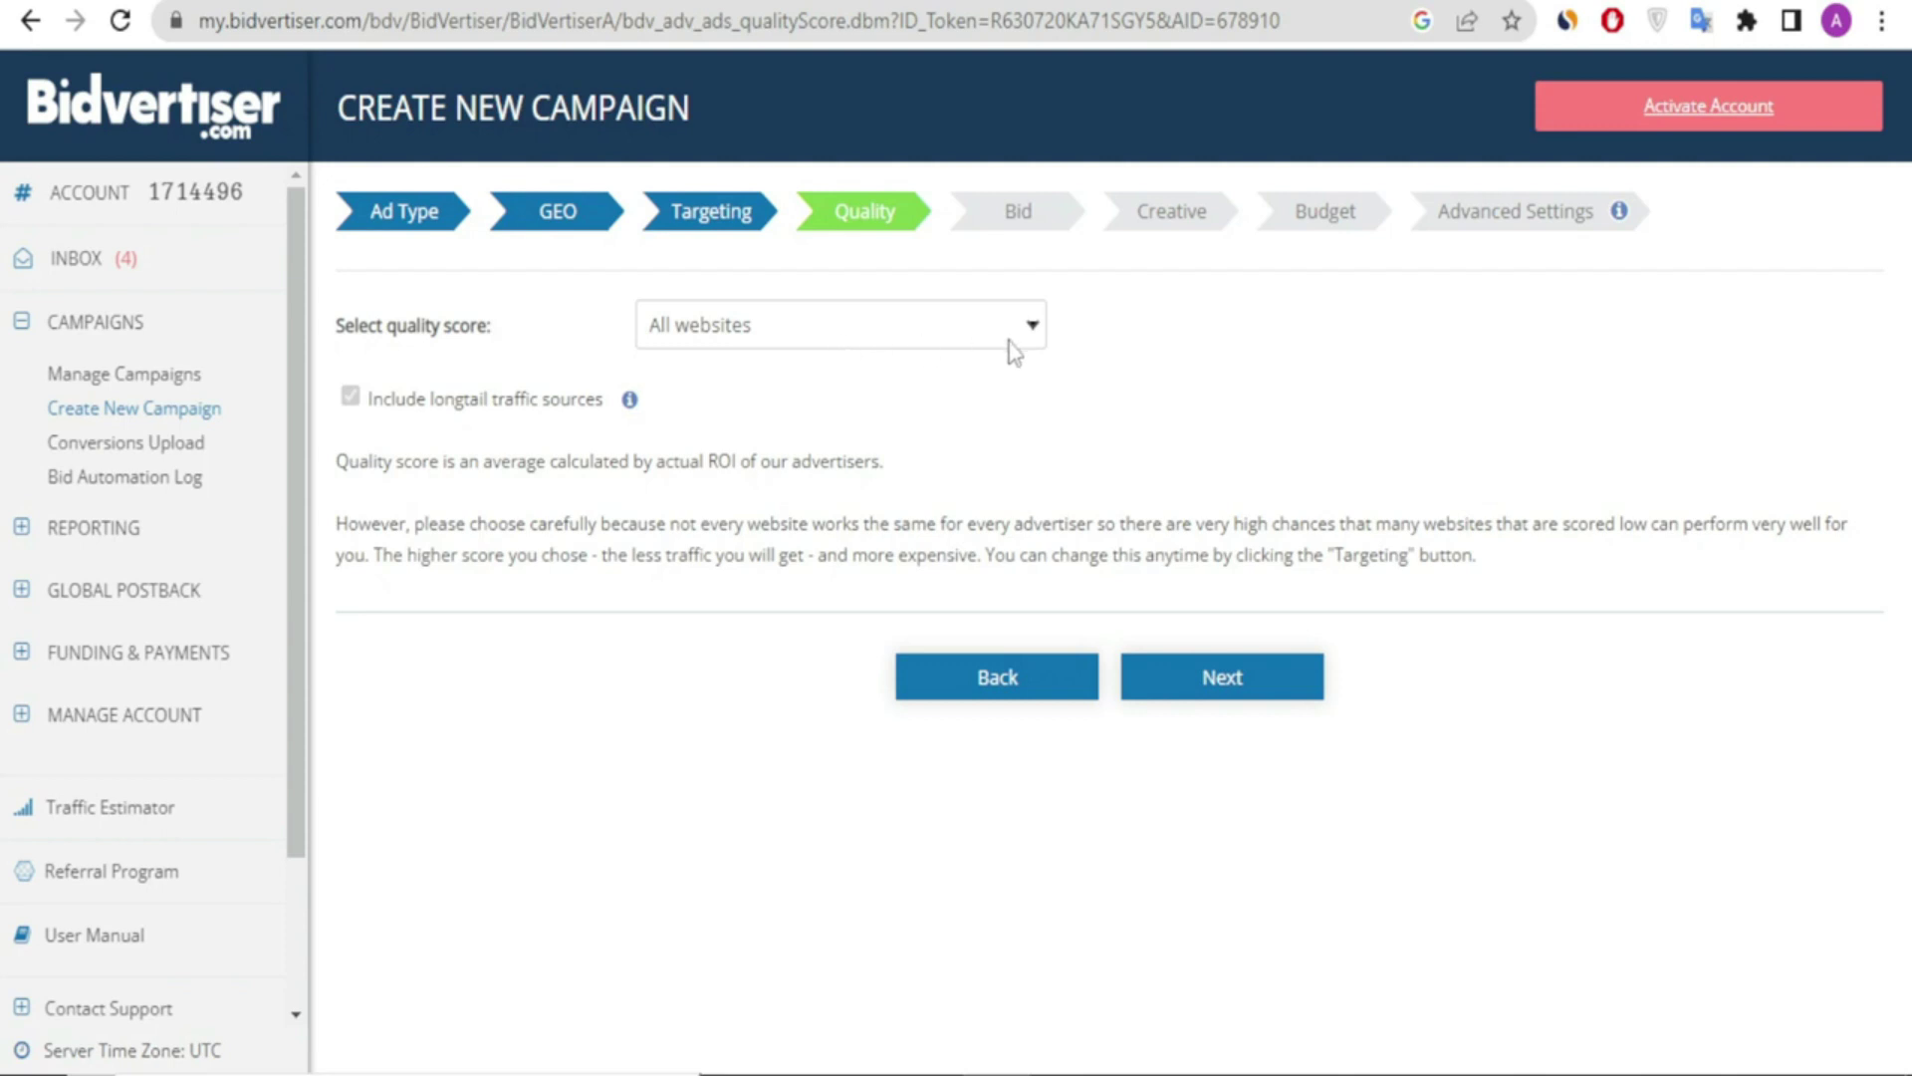
Step: Accept All websites quality and review the 0.001000 bid against the $0.0129 recommended minimum
click(1229, 693)
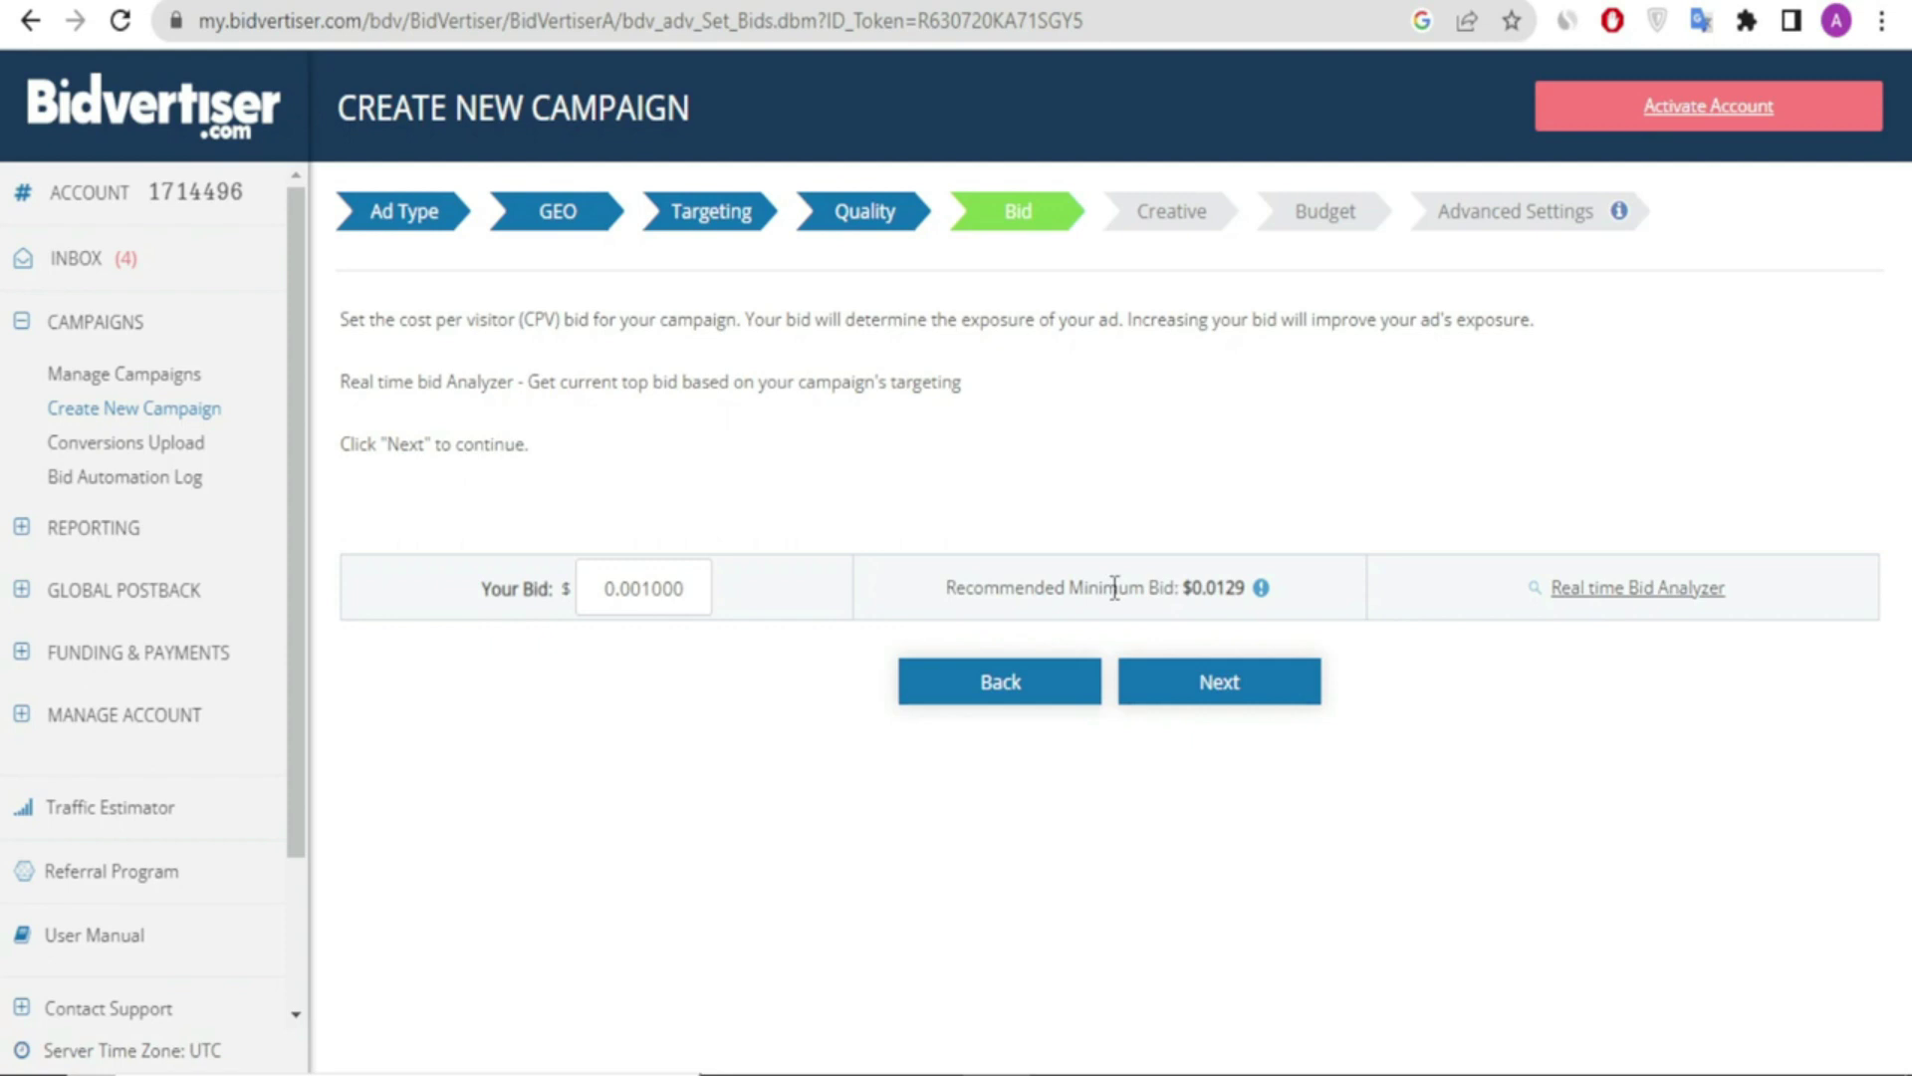
drag(951, 591, 1122, 598)
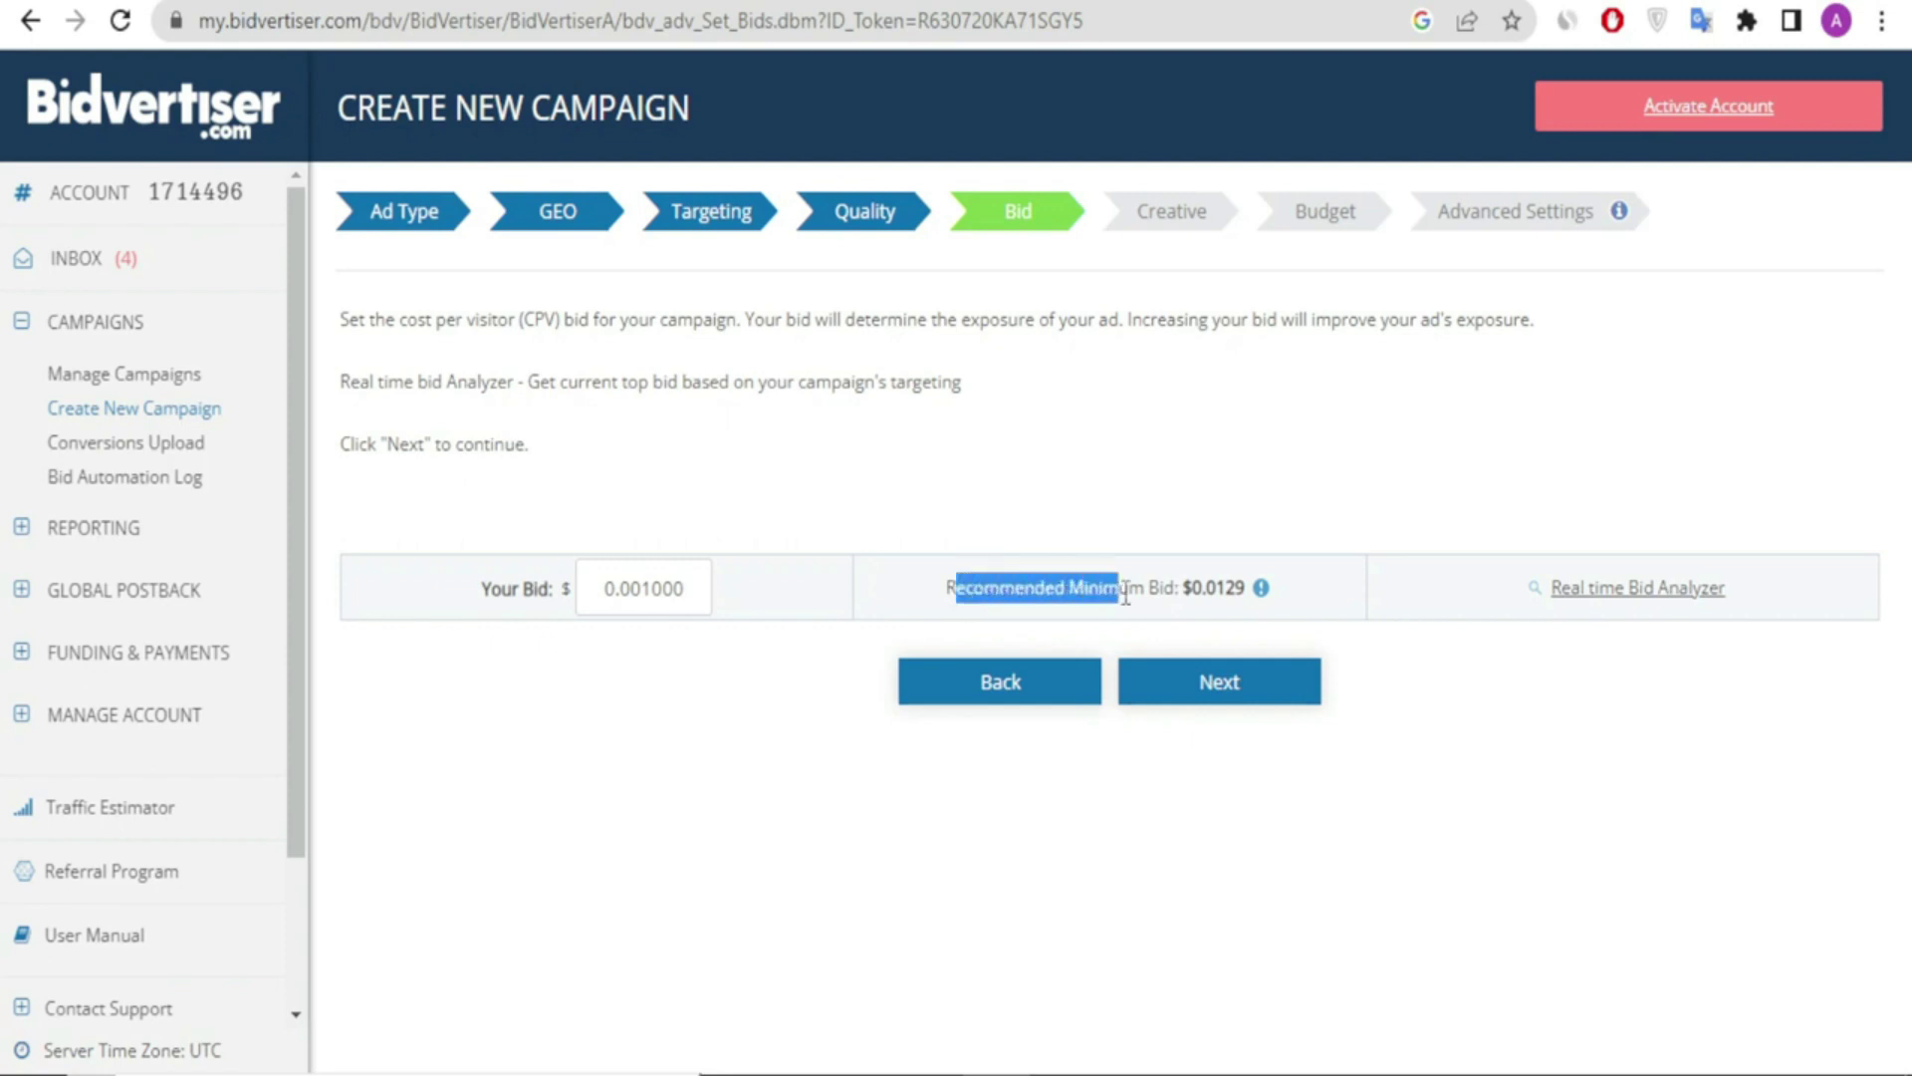
click(769, 676)
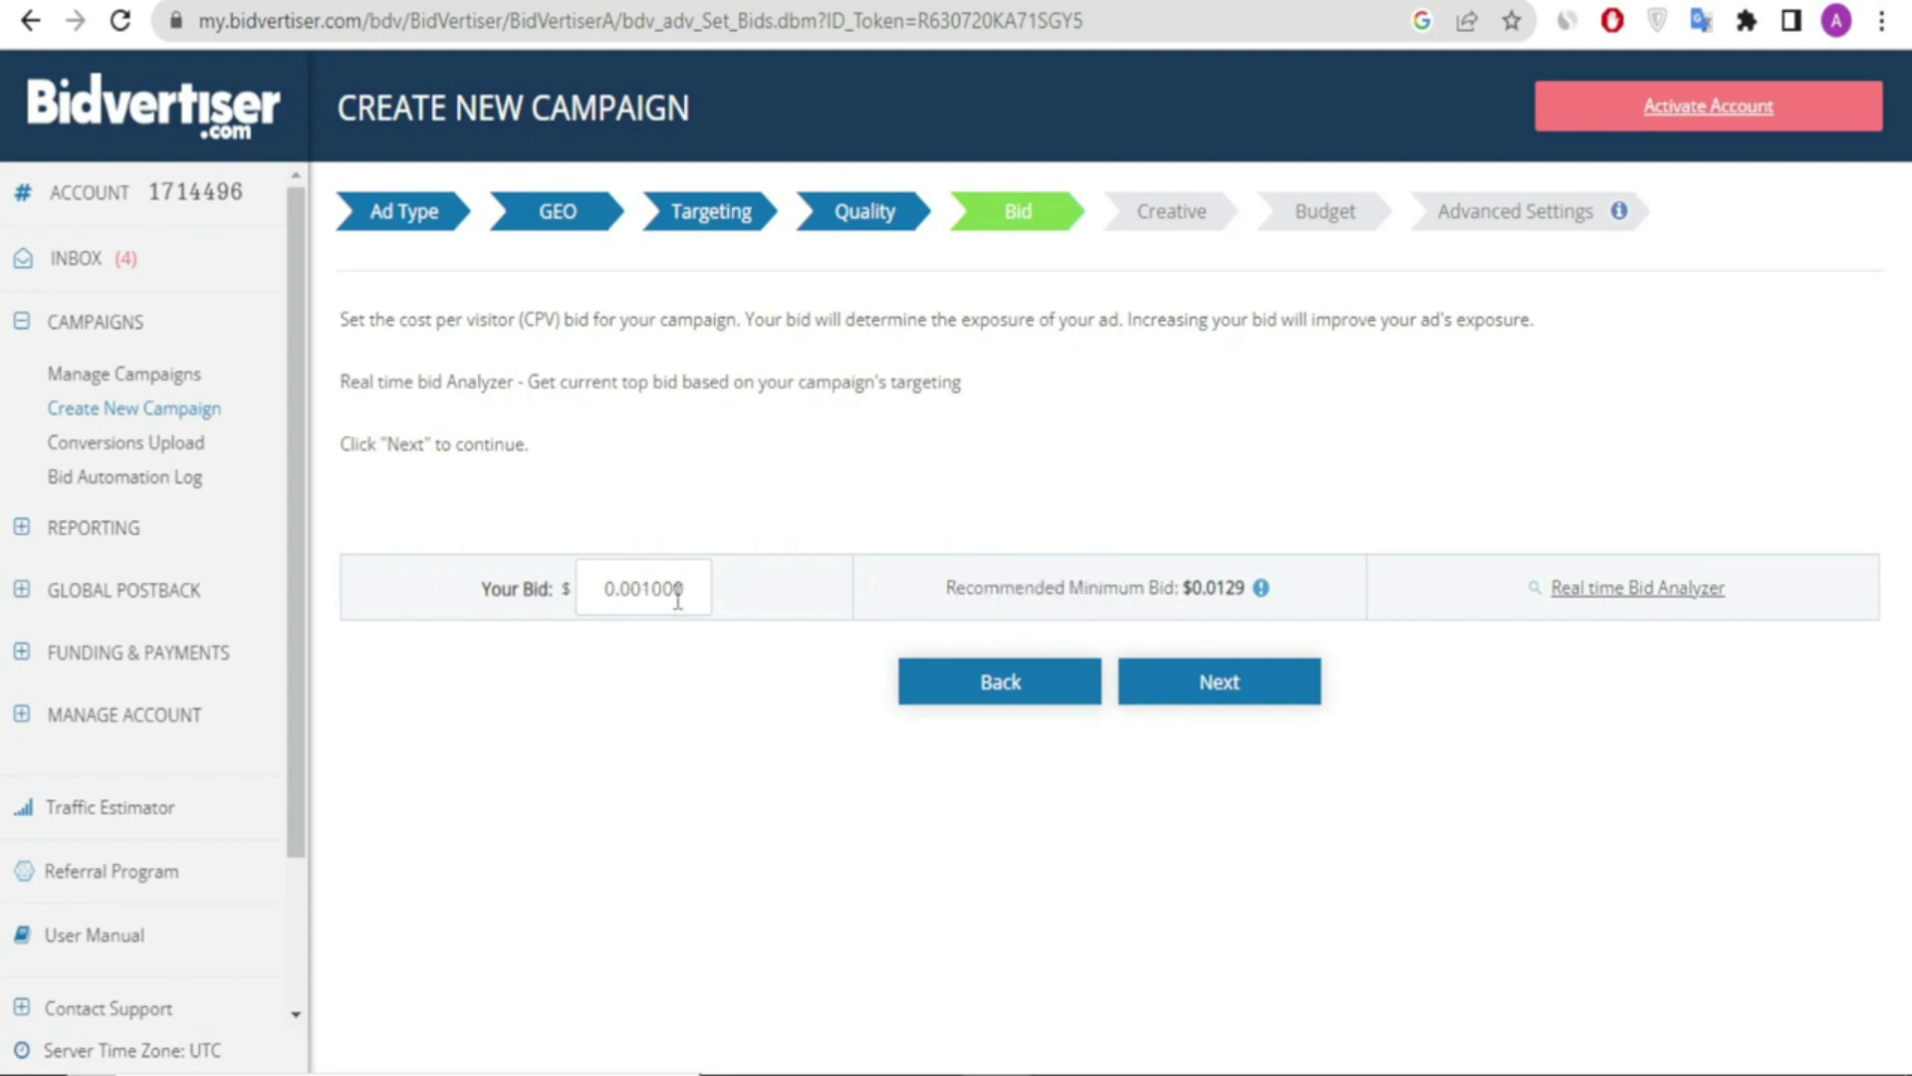
drag(687, 587, 580, 598)
click(607, 589)
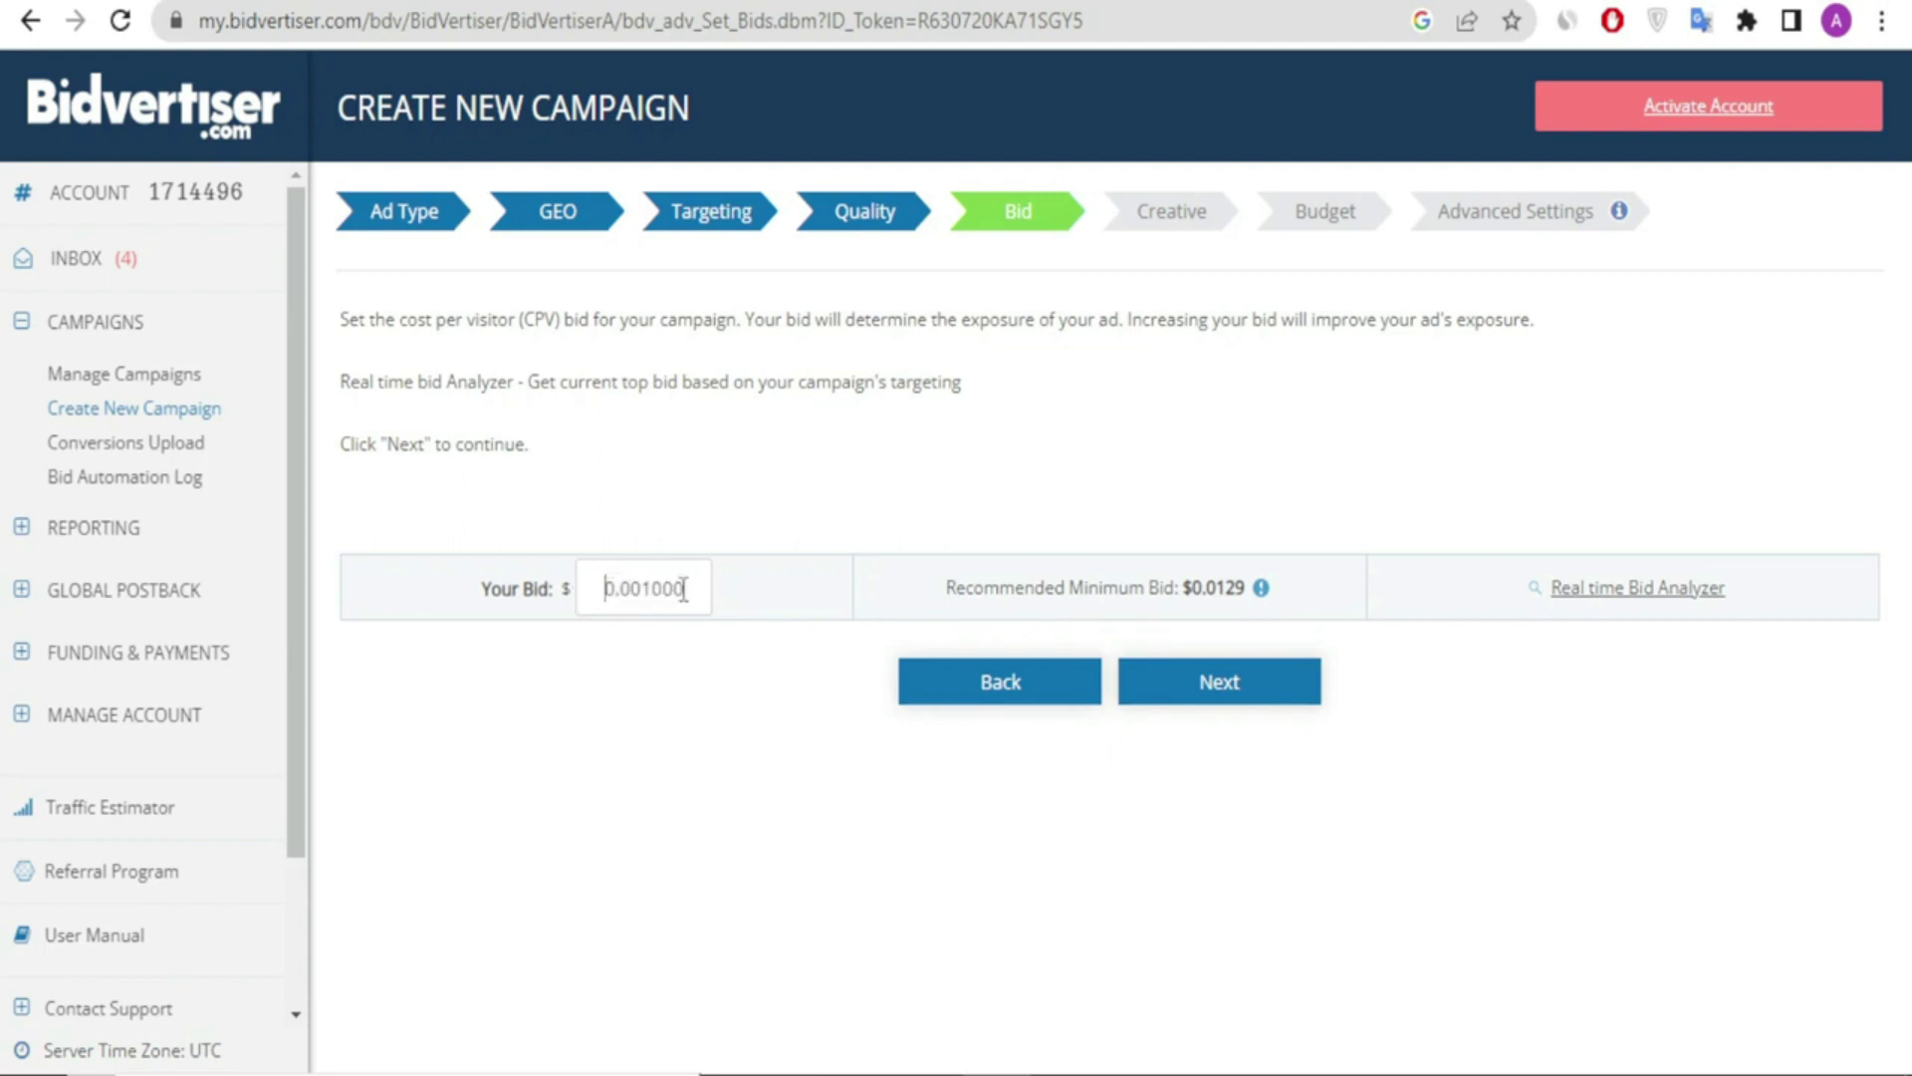